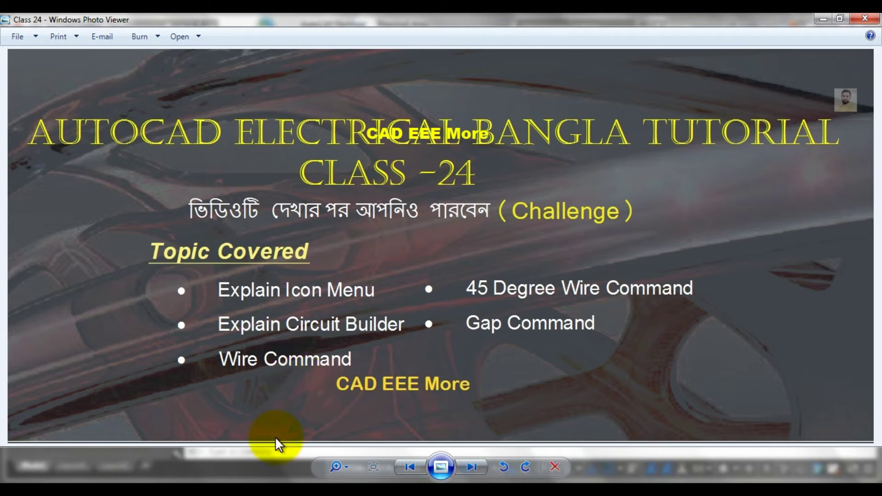
Step: Bring AutoCAD Electrical's blank Drawing1 to the front and start a window selection on its canvas
click(276, 463)
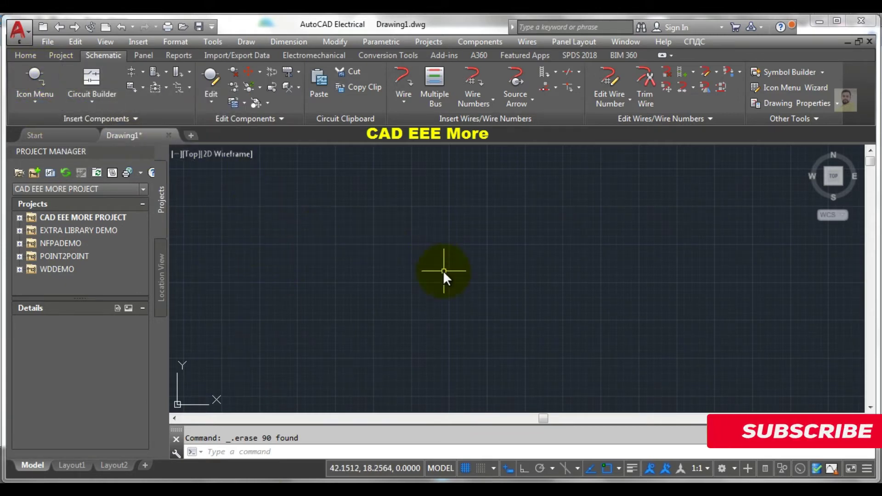
click(570, 286)
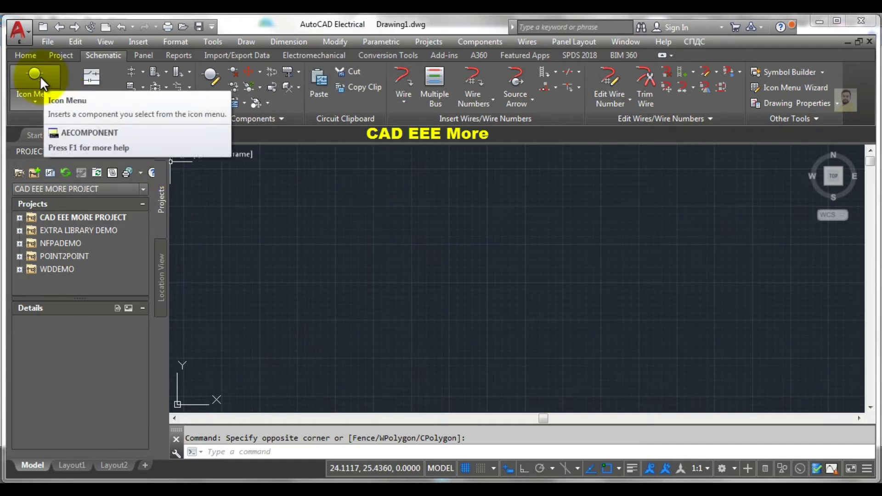
mouse_move(34, 81)
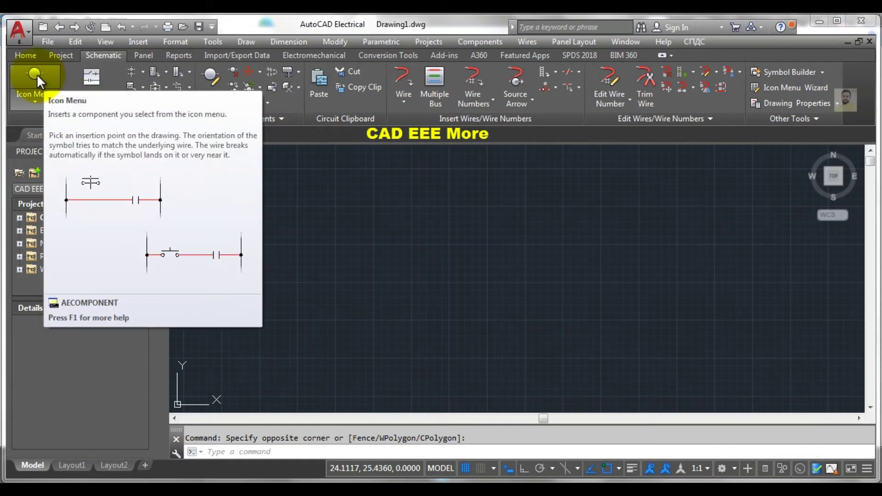
click(37, 74)
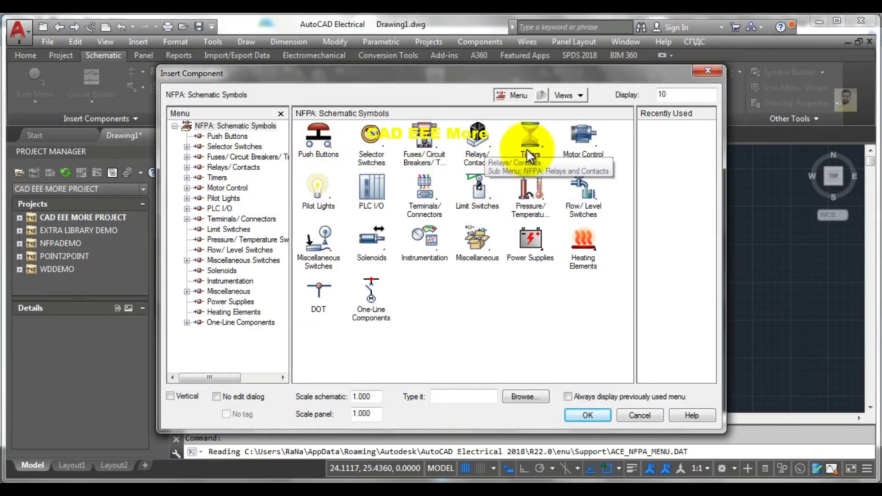
click(318, 139)
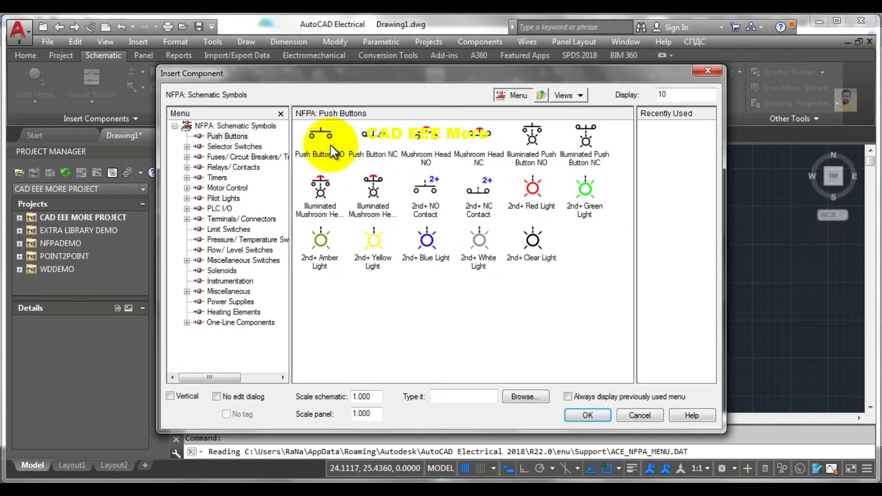
click(232, 146)
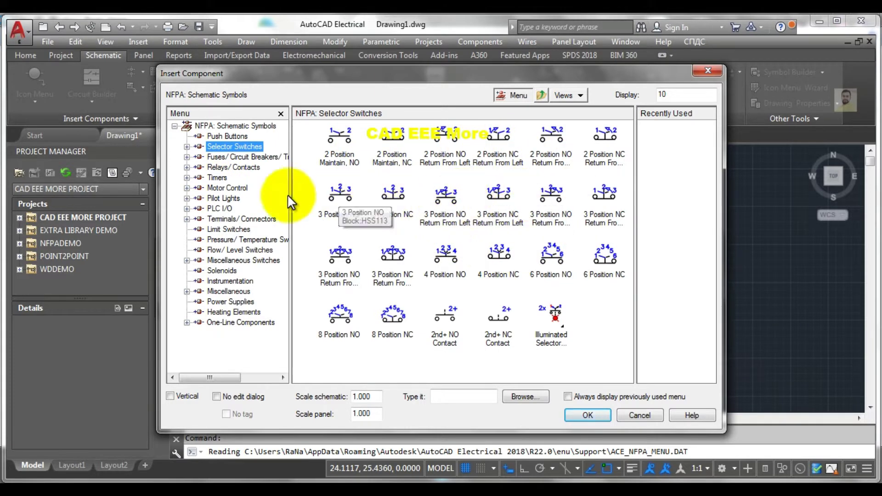
click(247, 156)
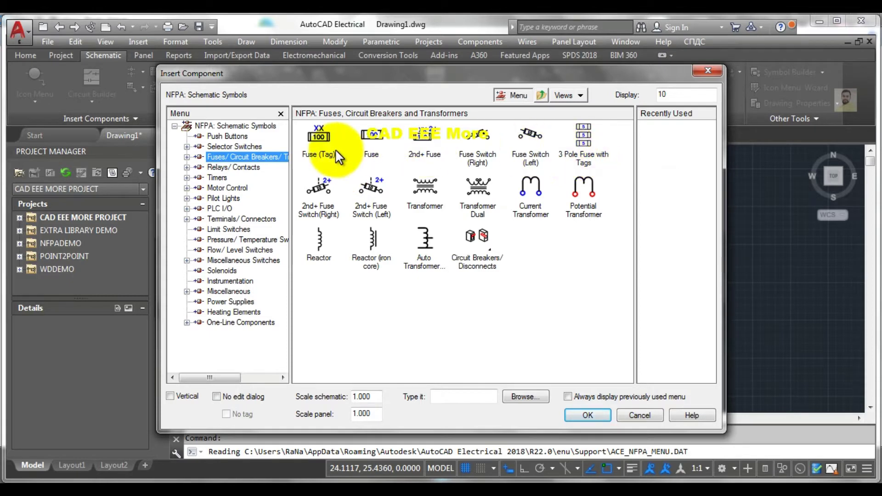
click(580, 141)
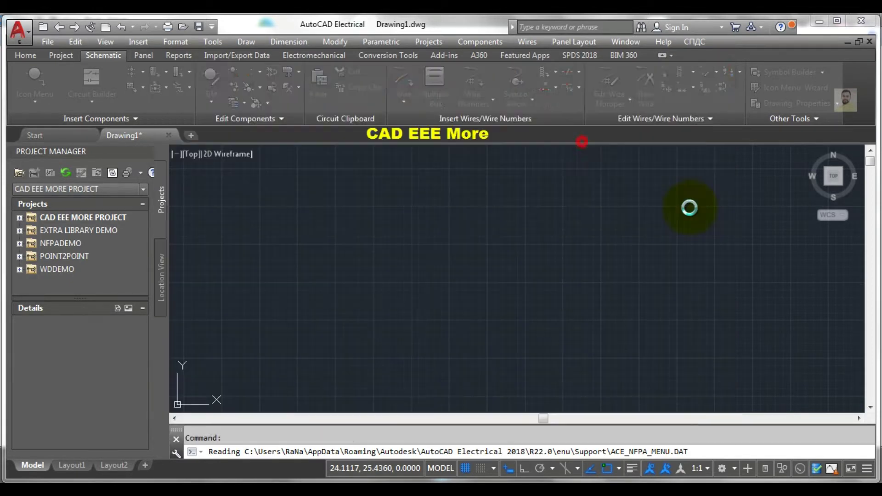
click(591, 224)
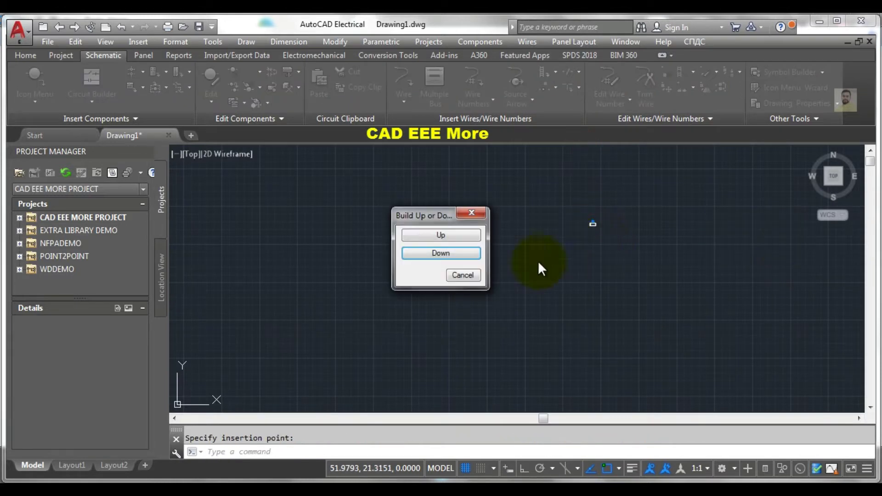
click(441, 252)
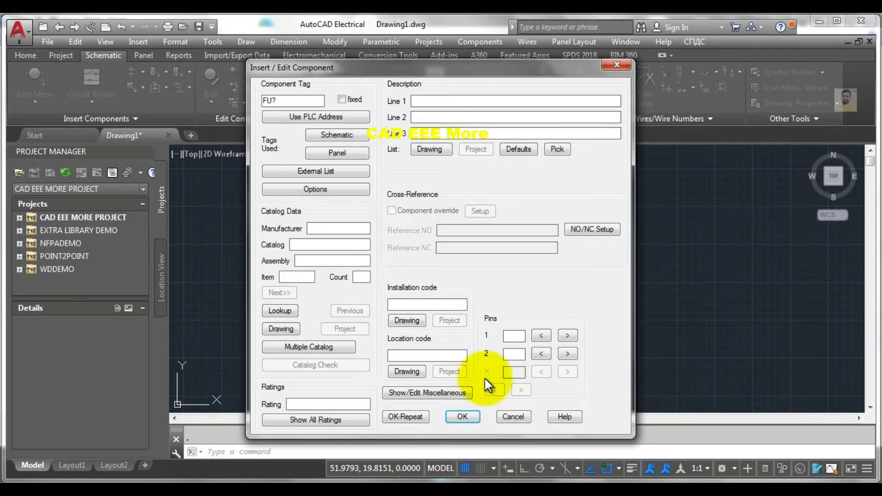
click(463, 417)
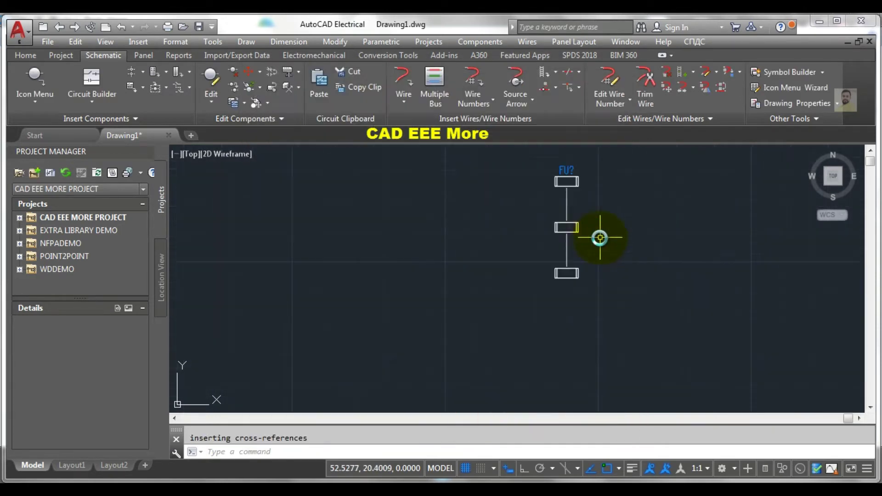
scroll(562, 184, up, 2)
scroll(562, 185, down, 4)
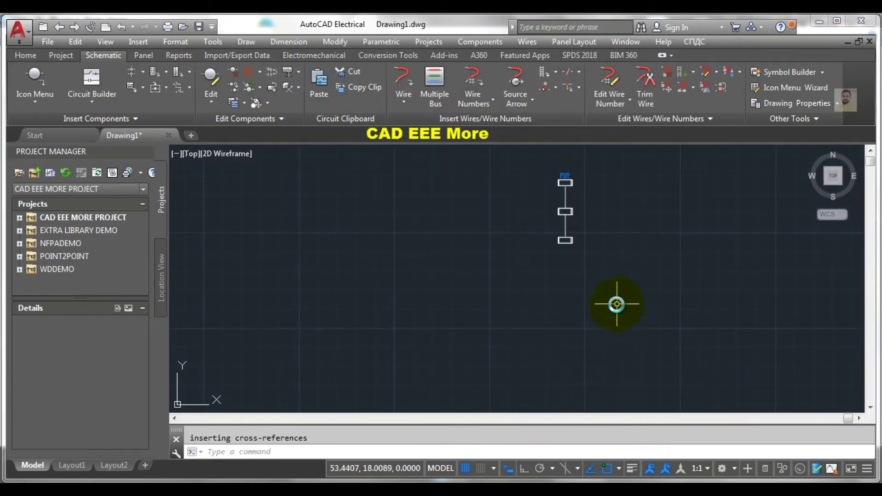
click(577, 254)
click(620, 323)
click(583, 252)
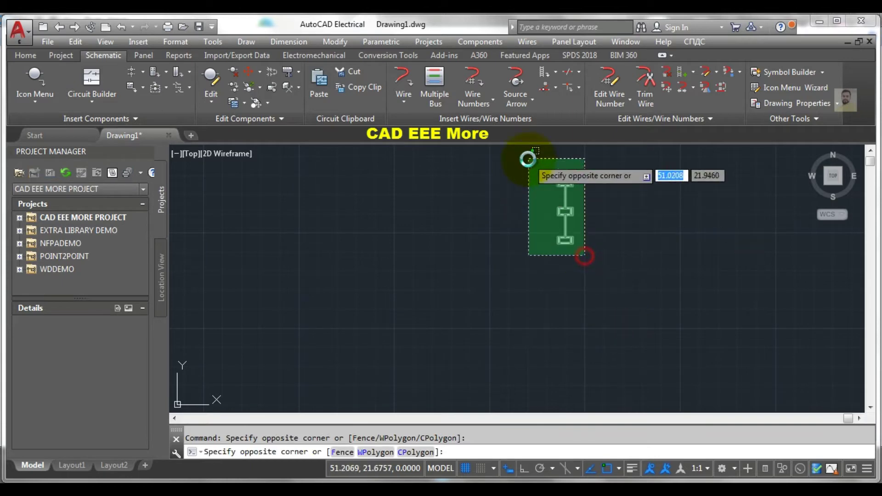
click(528, 158)
key(Delete)
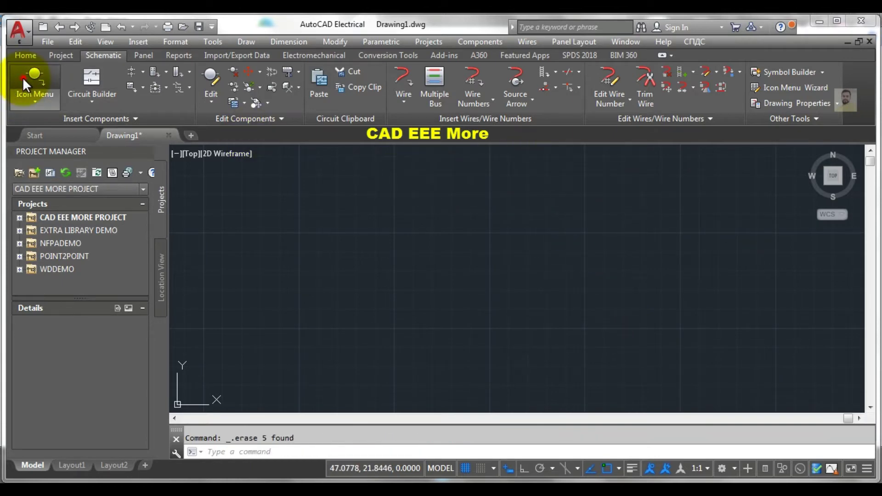
Step: Reopen the symbol library and browse pilot lights, push buttons, relays, timers, terminals and limit switches
click(32, 87)
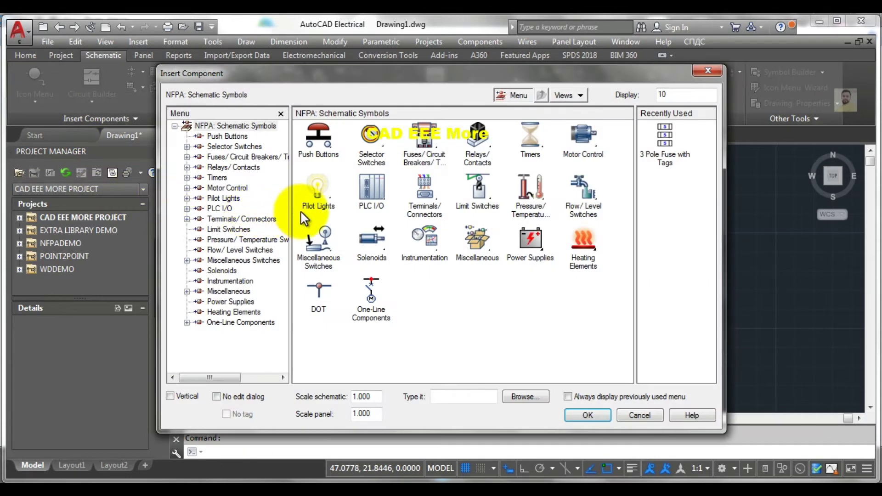
click(309, 192)
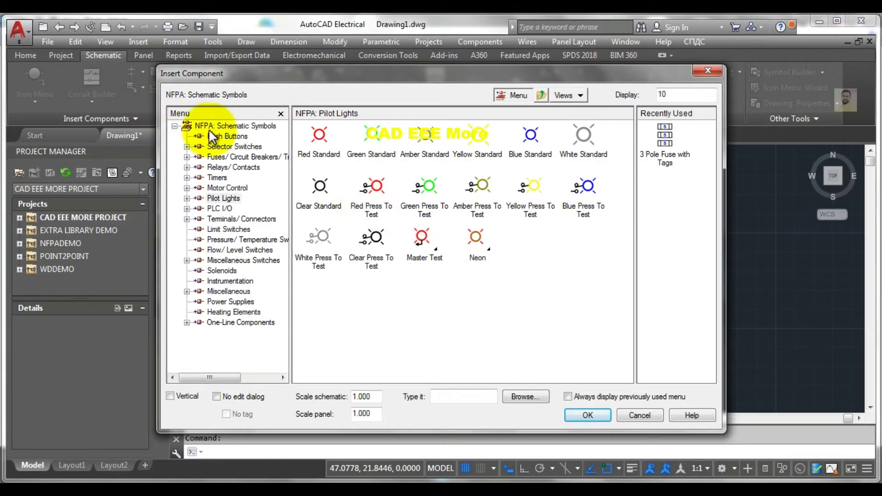
click(222, 135)
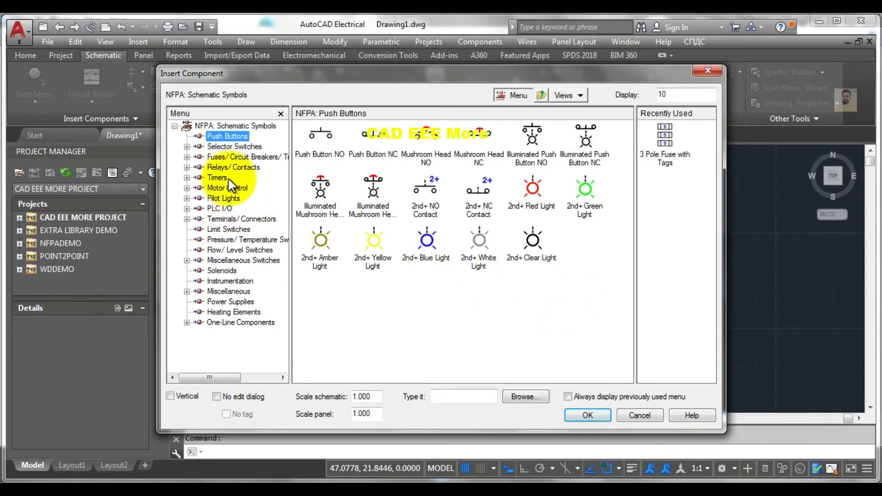
click(224, 159)
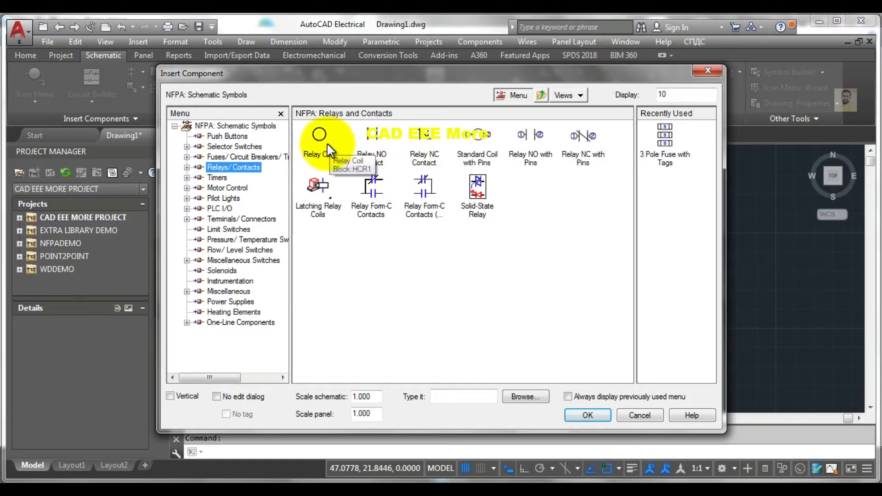
click(219, 177)
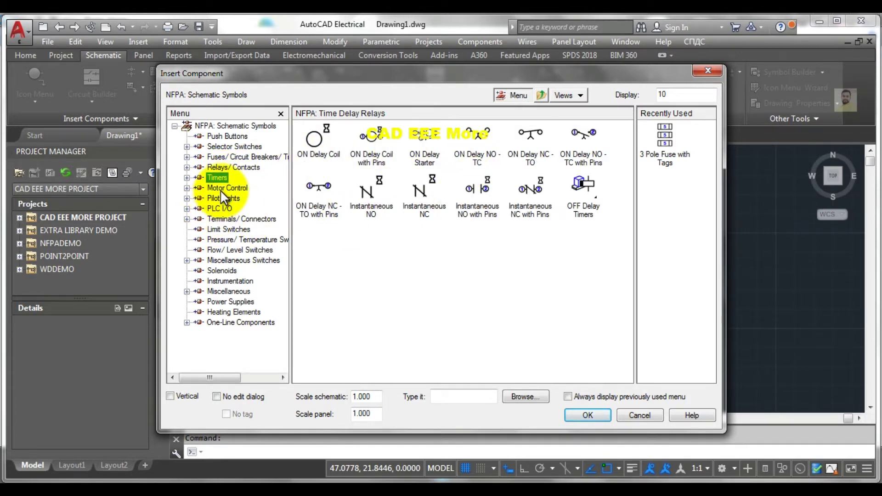
click(221, 189)
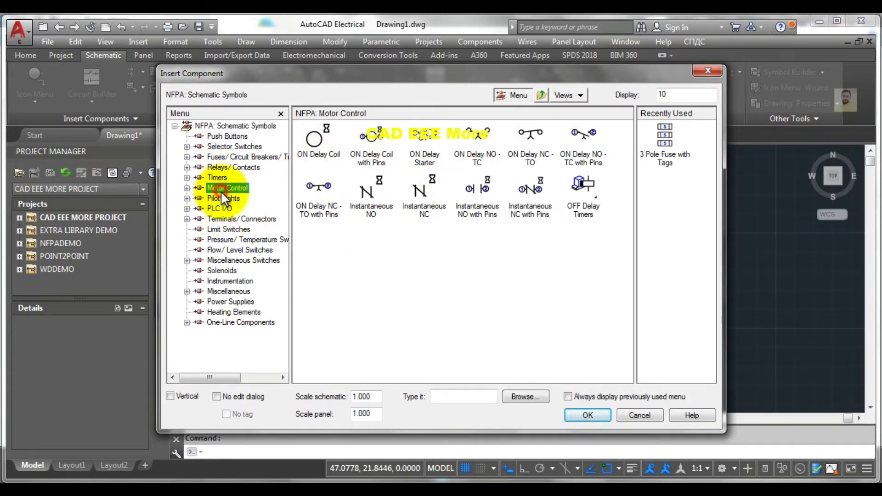
click(223, 219)
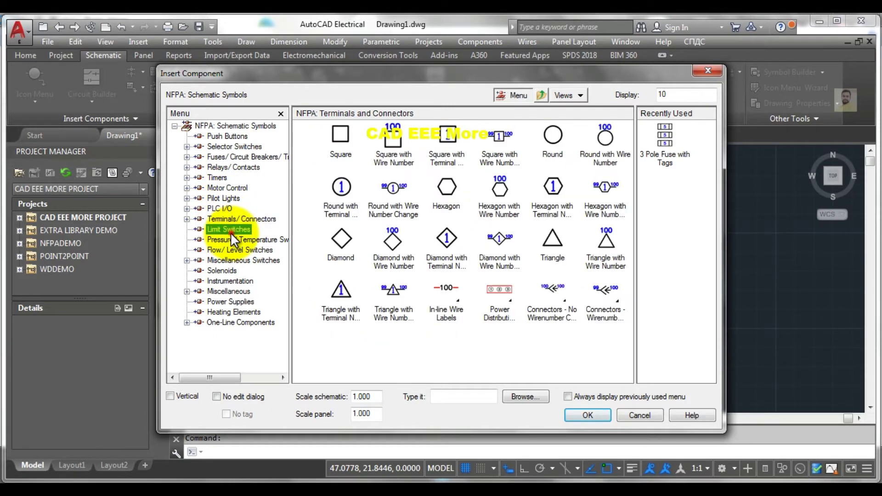
click(238, 242)
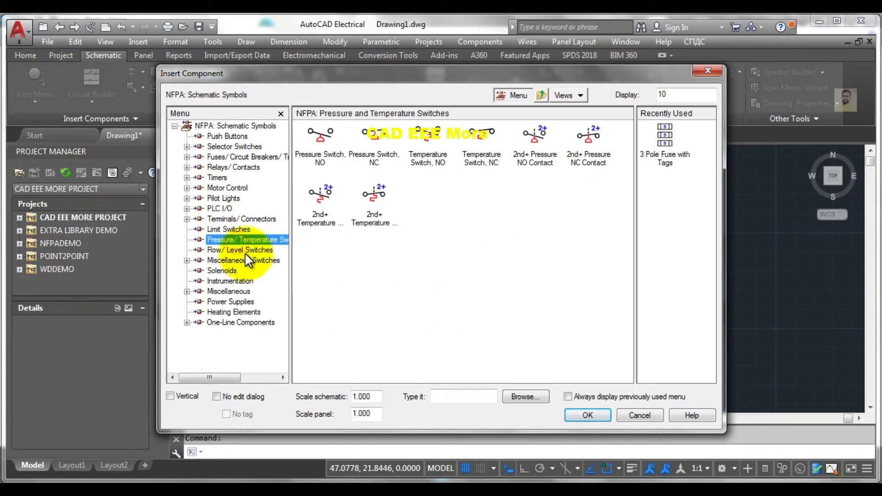
Step: Browse the remaining switch, instrumentation, power supply and one-line categories, ending on Push Buttons
click(244, 251)
click(243, 259)
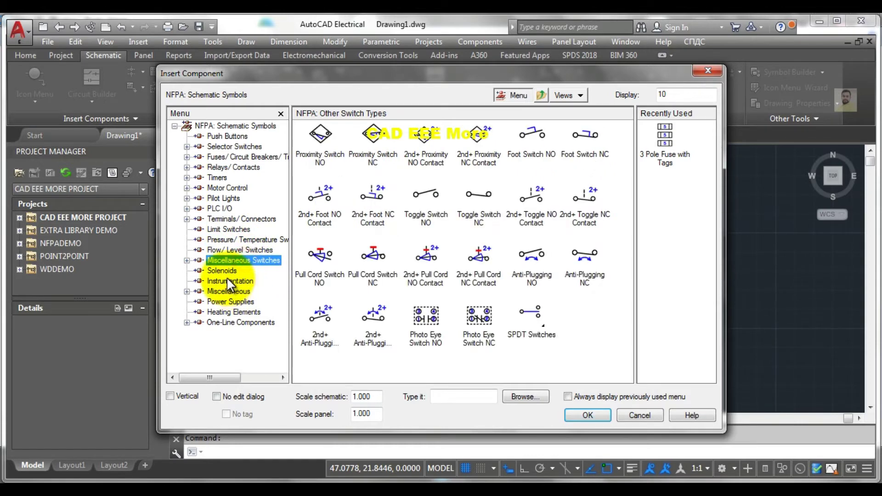
click(224, 269)
click(221, 282)
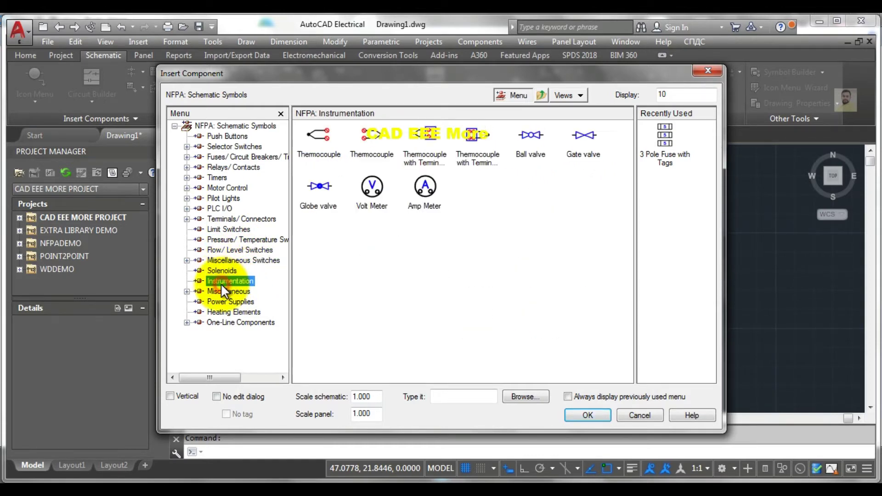
click(237, 291)
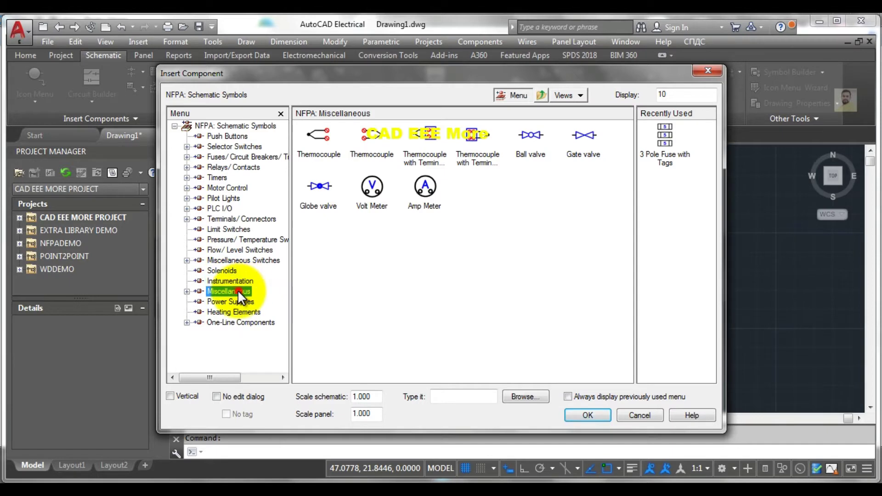
click(235, 302)
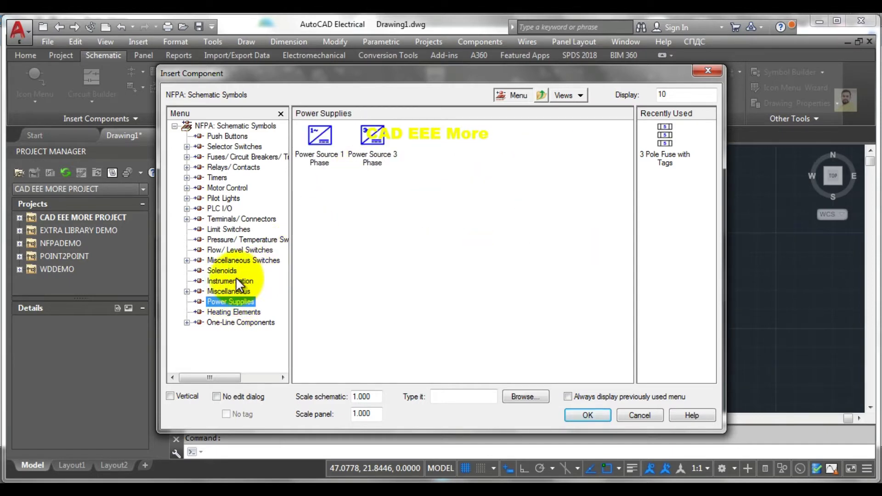
click(227, 309)
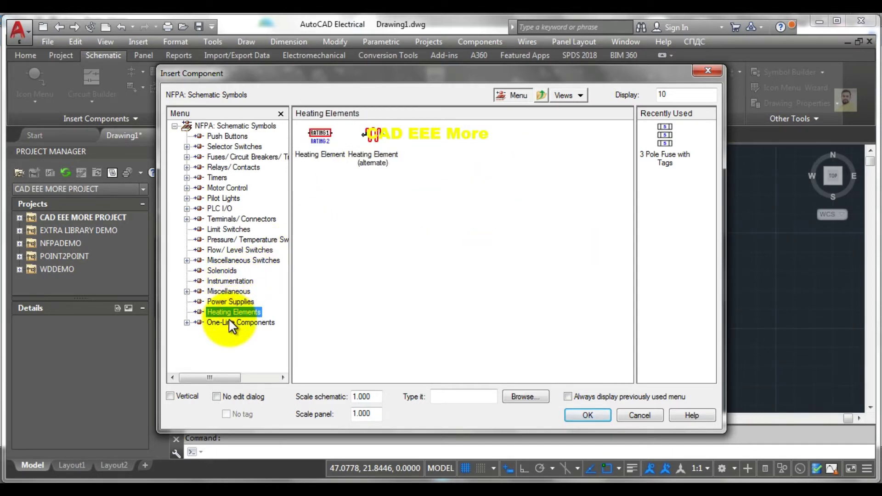
click(230, 320)
click(230, 136)
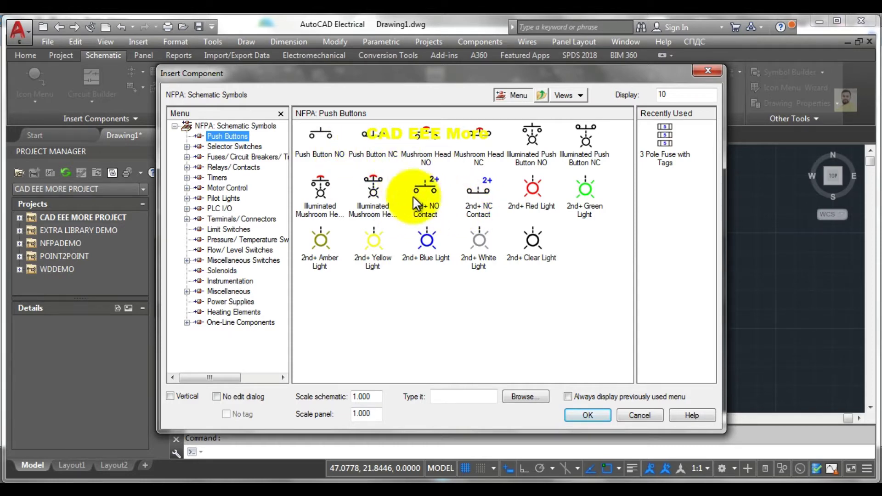
Step: Browse the Motor Control, Fuses and Push Buttons categories, then close Insert Component without inserting
click(425, 293)
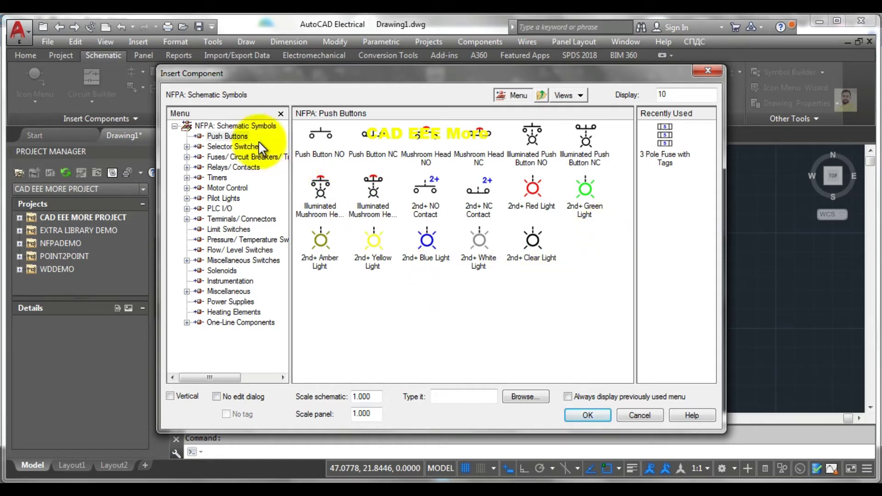
click(241, 124)
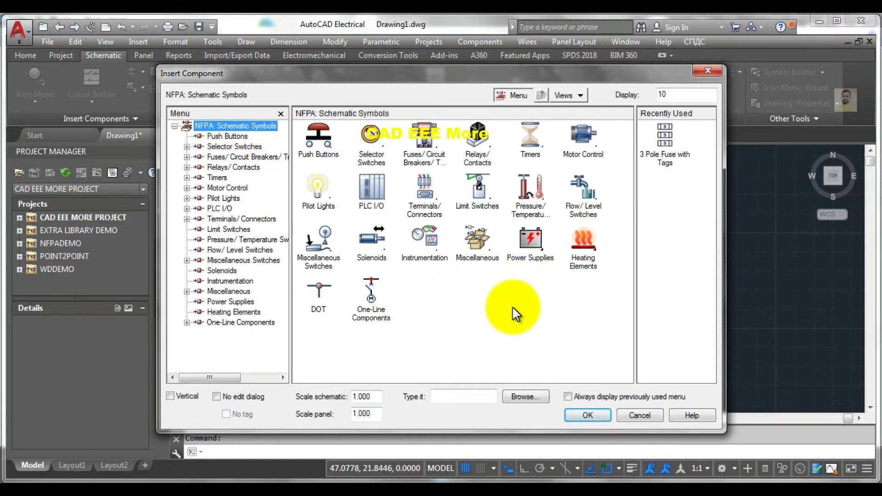
click(512, 306)
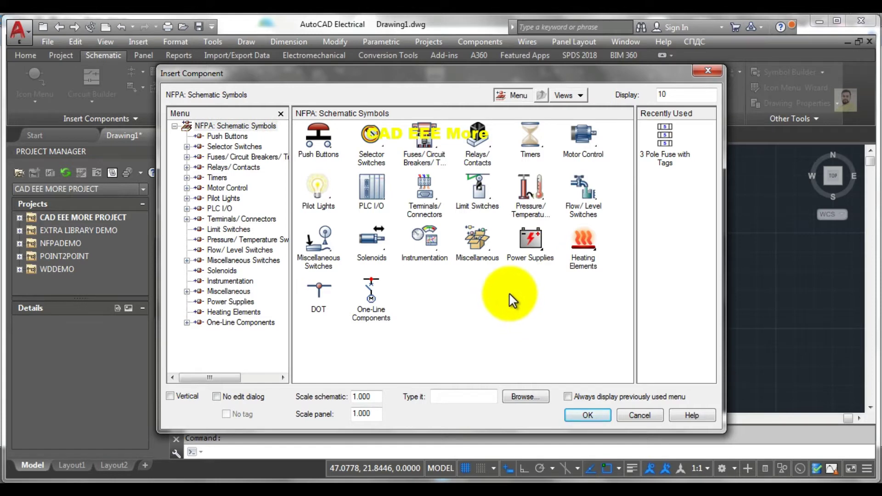
click(577, 159)
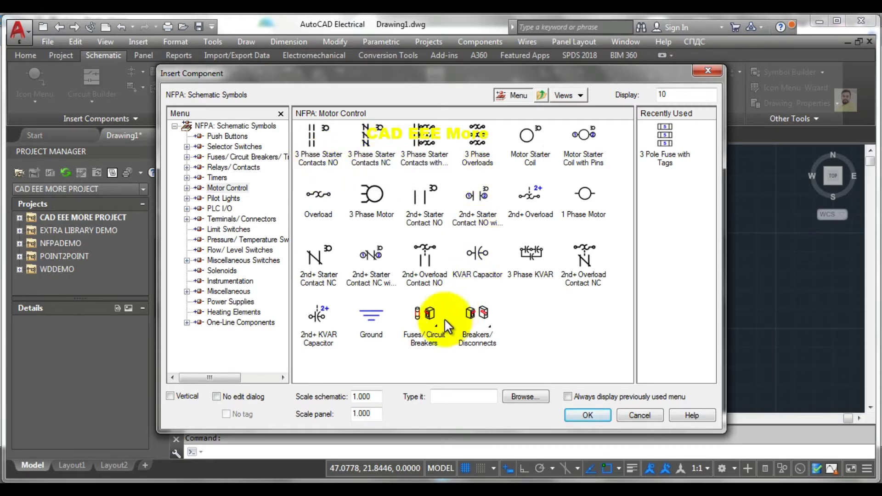
click(423, 330)
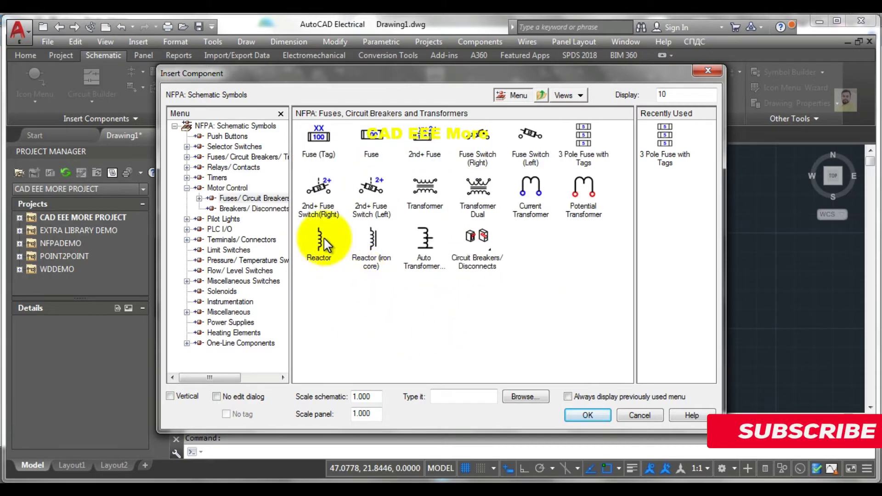
click(215, 134)
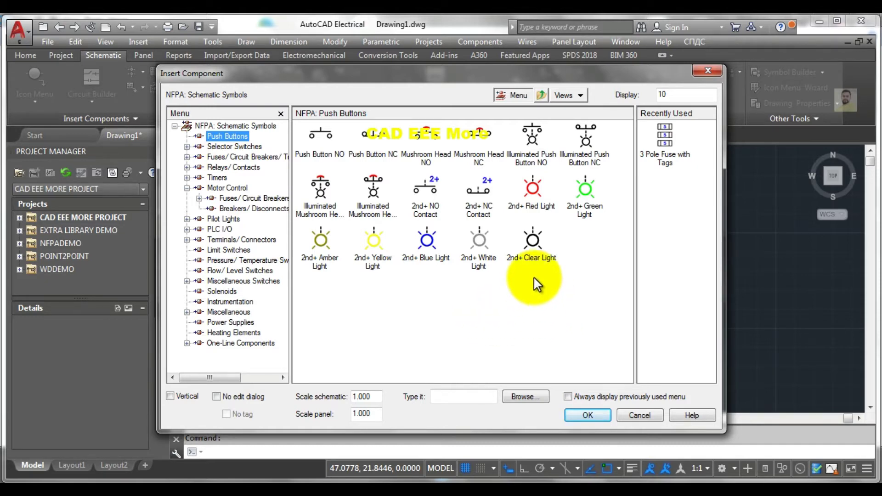
click(216, 124)
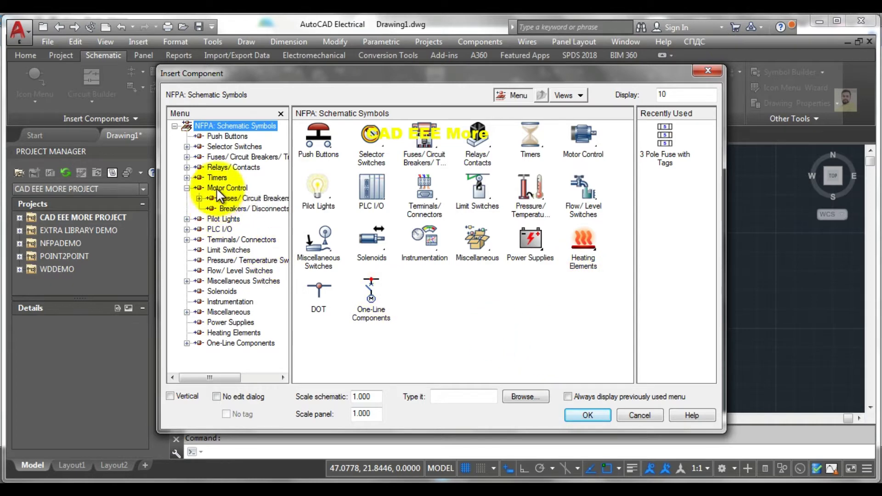
click(652, 416)
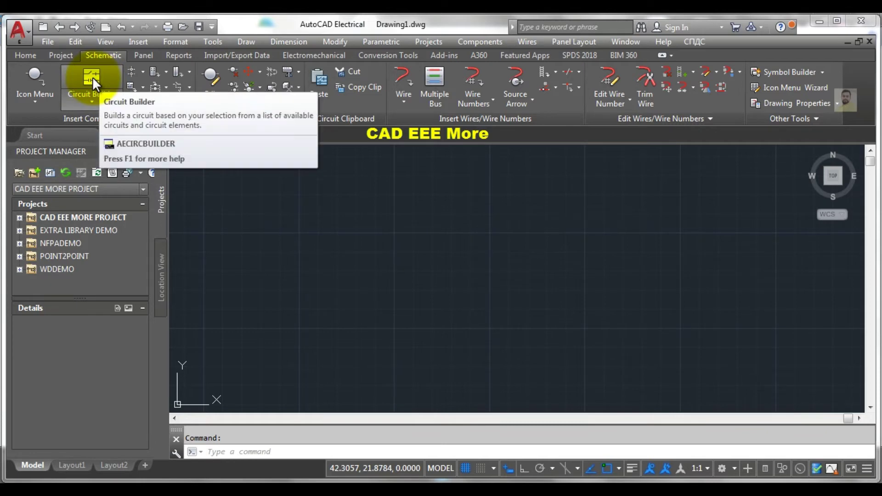
mouse_move(92, 82)
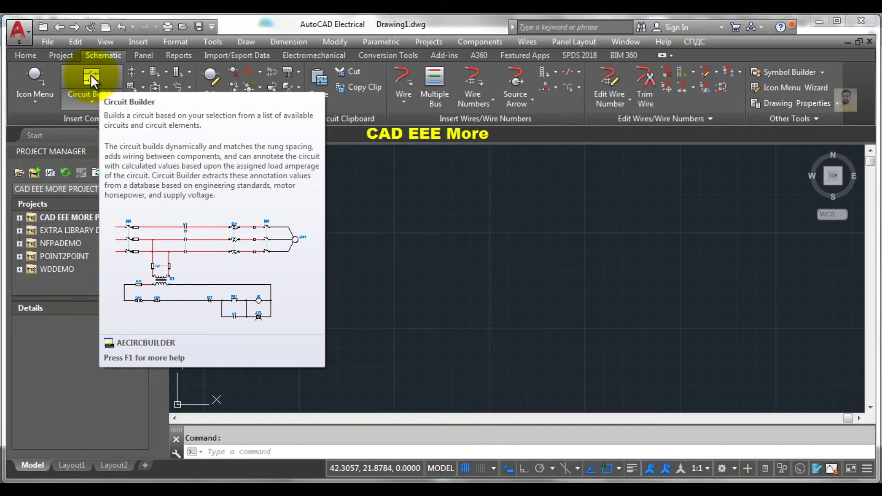
Step: Select the 3ph Motor Circuit Horizontal FVNR in Circuit Builder and insert it
click(90, 74)
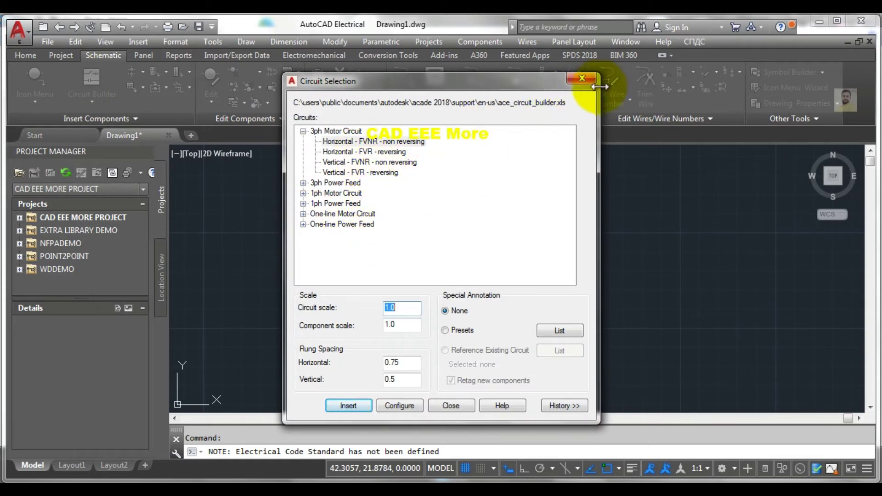
click(582, 78)
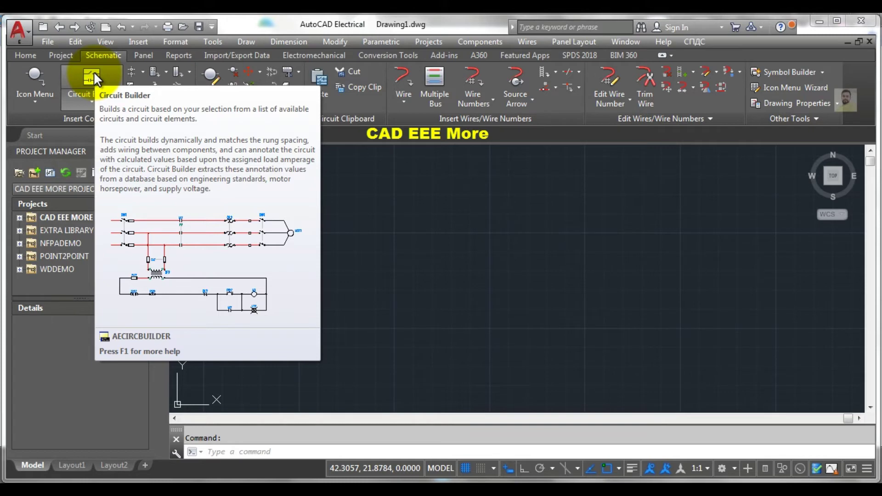
click(93, 77)
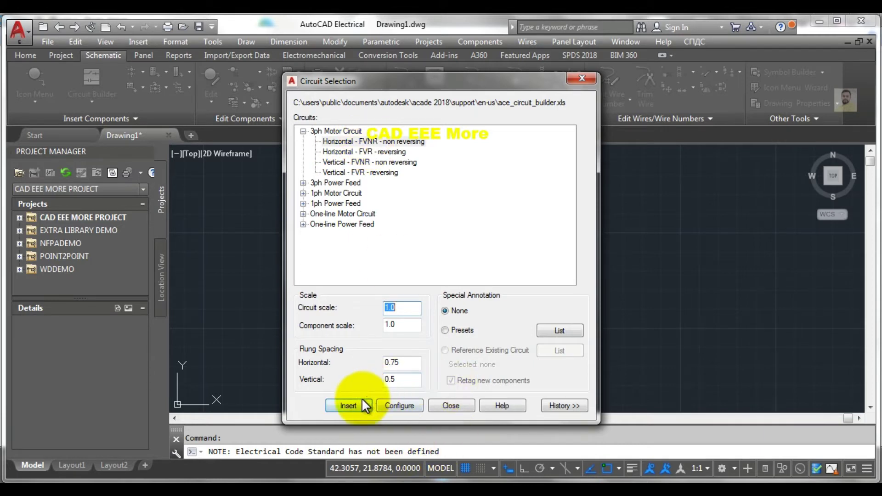
click(349, 405)
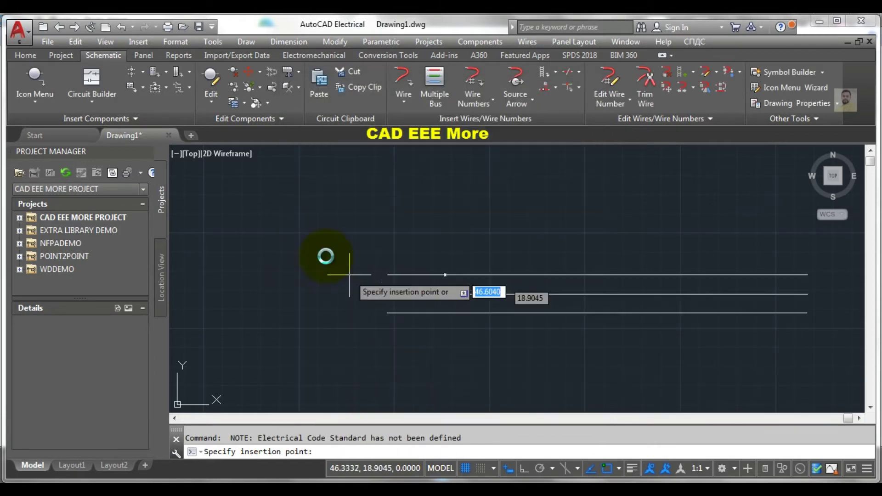
Step: Place the three-phase motor circuit at its insertion point and zoom in on it
click(293, 246)
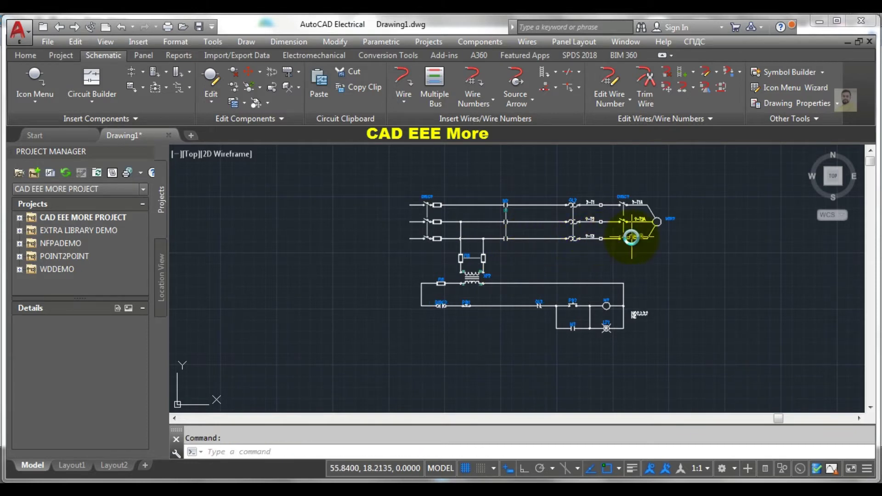
scroll(631, 237, up, 2)
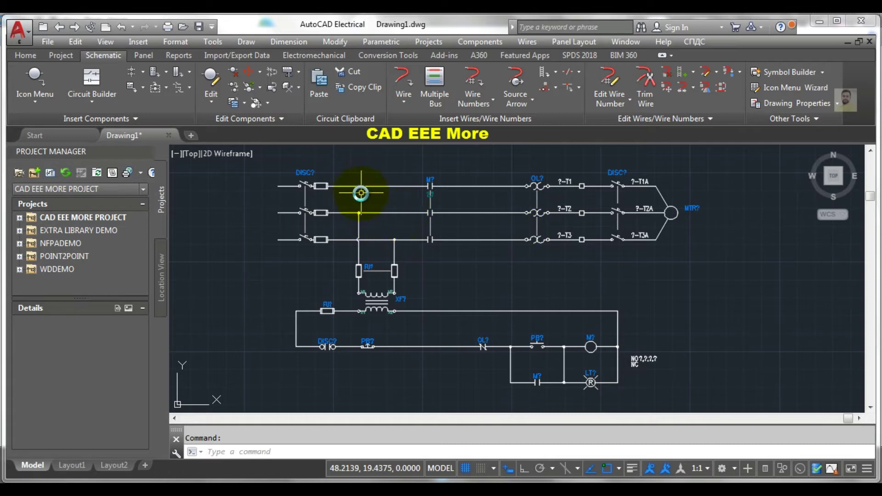
scroll(338, 201, up, 2)
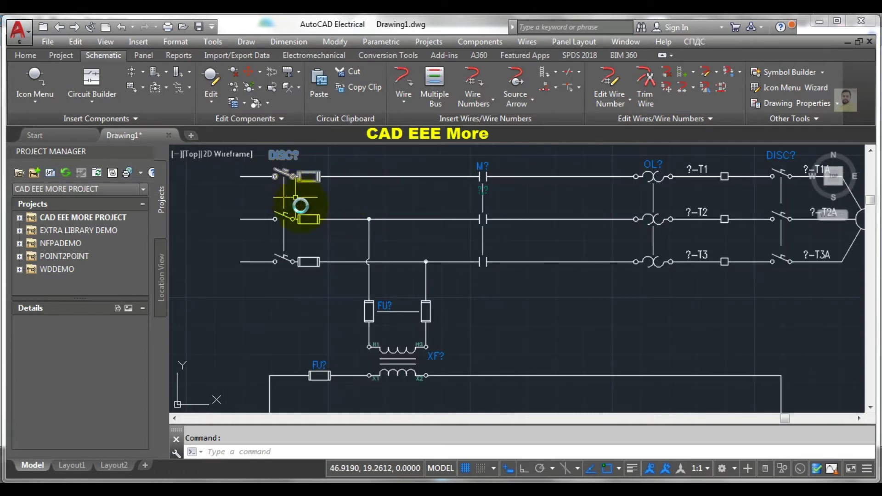
scroll(498, 217, down, 2)
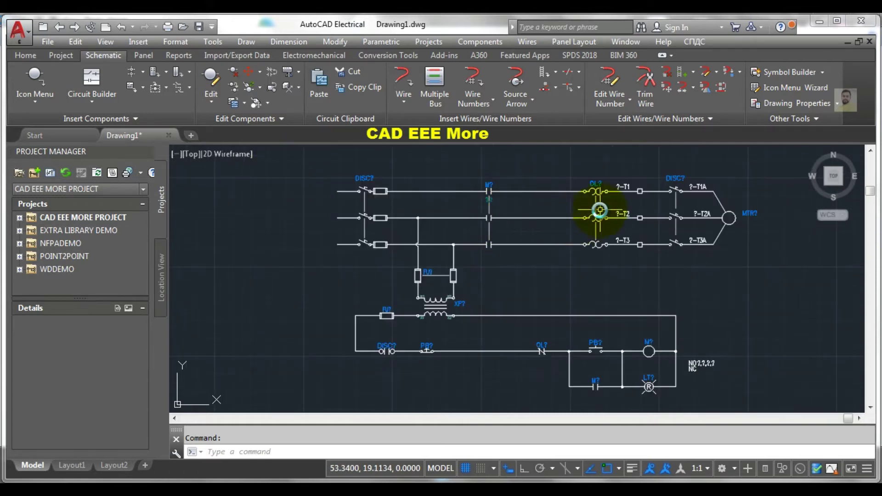
scroll(597, 209, up, 2)
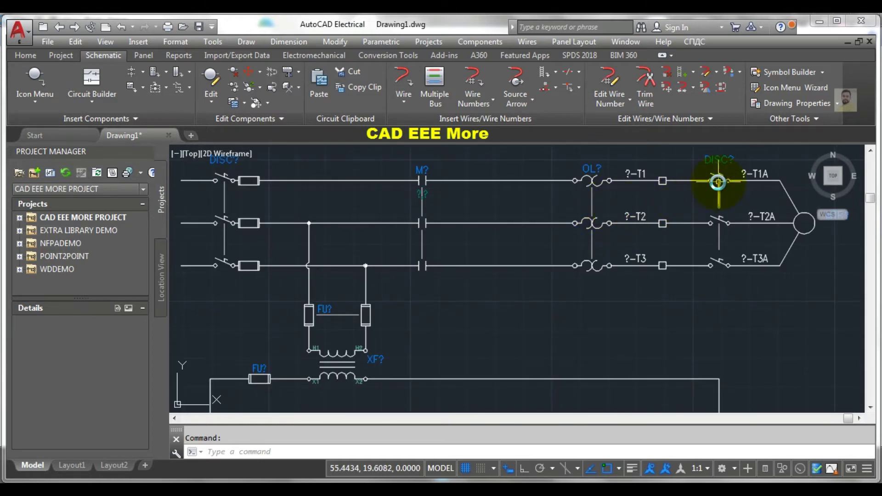
scroll(720, 248, down, 1)
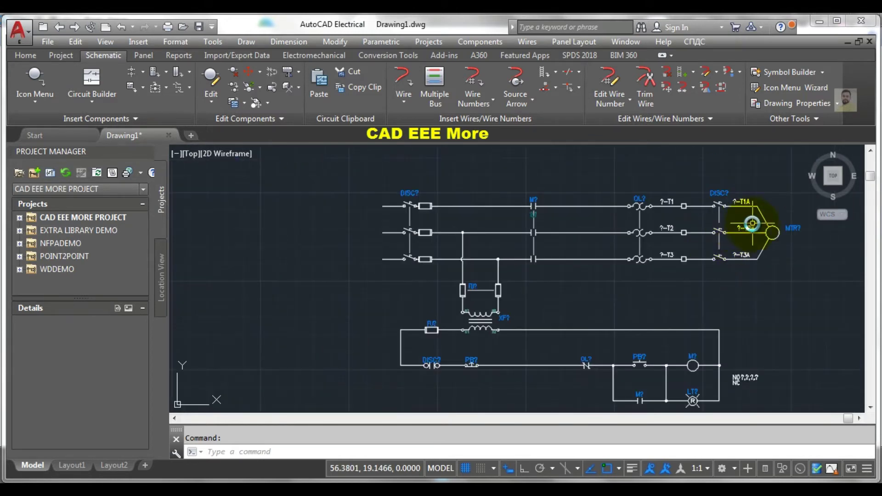
scroll(790, 232, up, 1)
scroll(784, 245, down, 3)
scroll(616, 294, up, 1)
scroll(615, 289, up, 2)
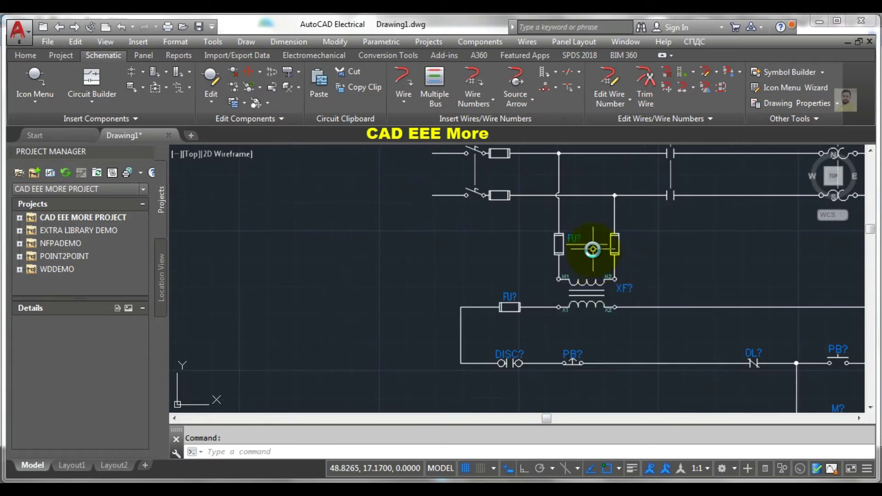
scroll(585, 296, down, 1)
scroll(464, 309, down, 1)
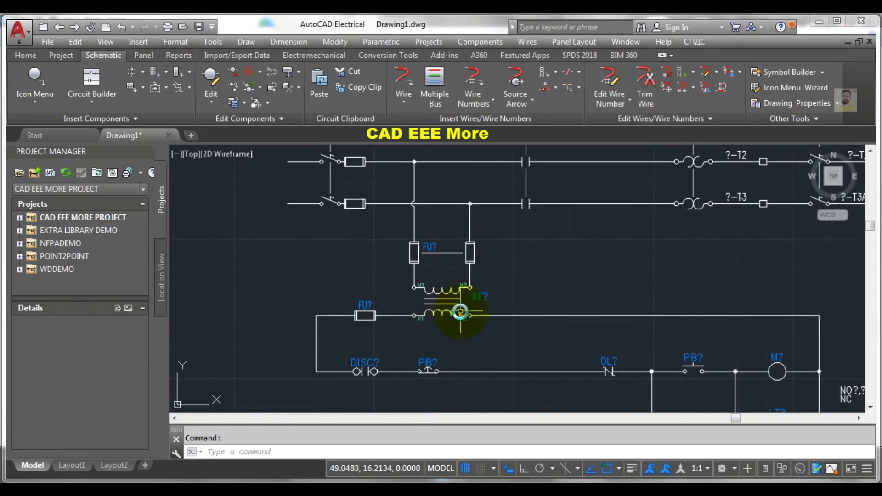
scroll(463, 310, down, 1)
Step: Pan and zoom across the inserted circuit to inspect the disconnects, motor and control transformer
middle_drag(496, 310, 483, 306)
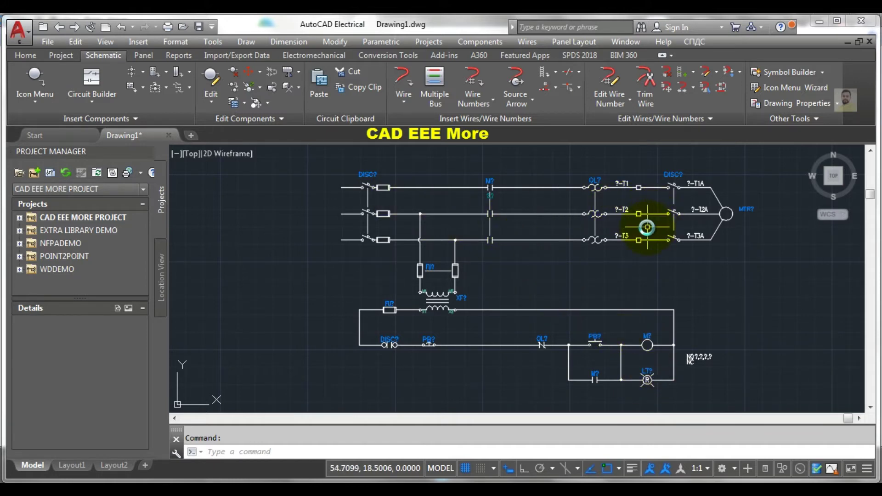
middle_drag(571, 246, 532, 246)
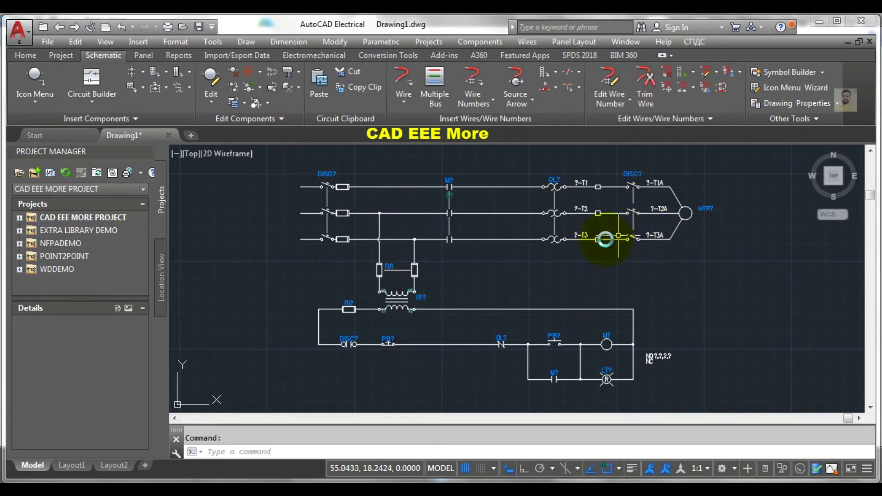
scroll(325, 180, up, 3)
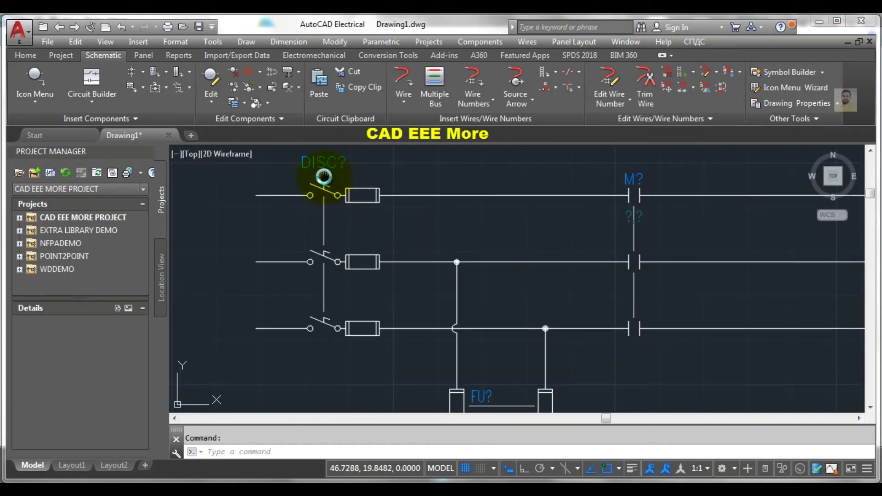
scroll(324, 177, down, 1)
scroll(322, 202, down, 2)
scroll(477, 241, down, 1)
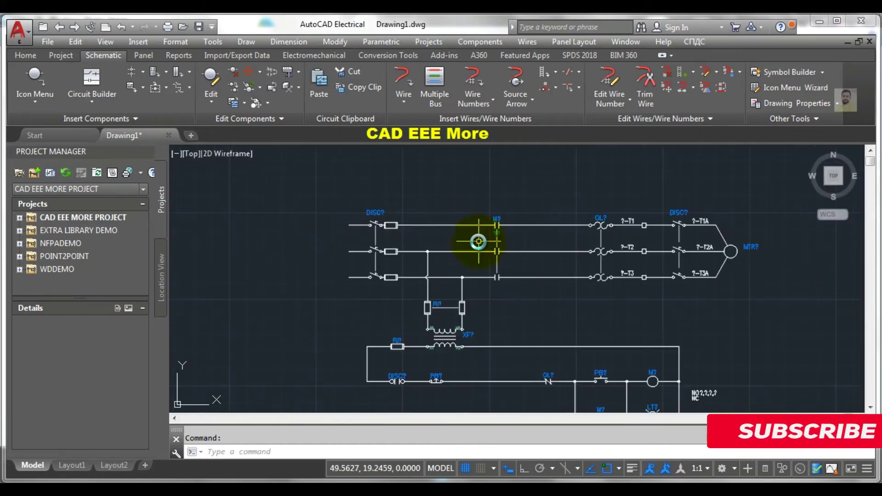
middle_drag(477, 241, 431, 216)
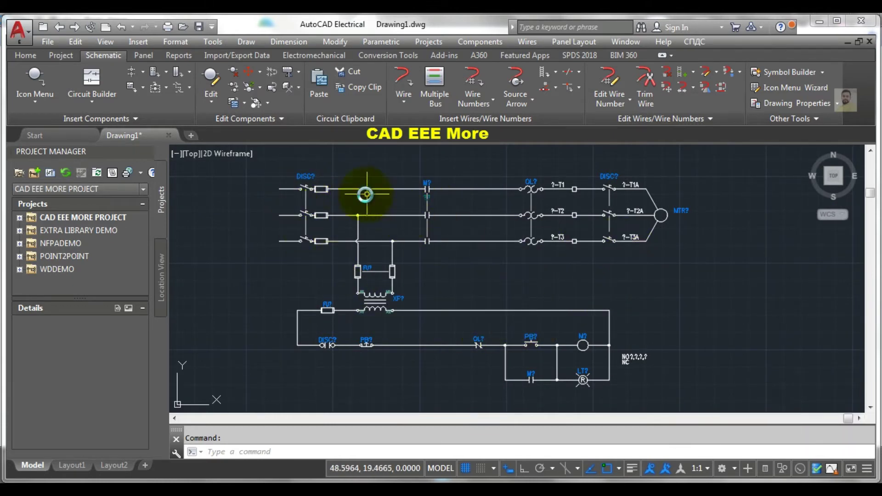
scroll(291, 179, up, 2)
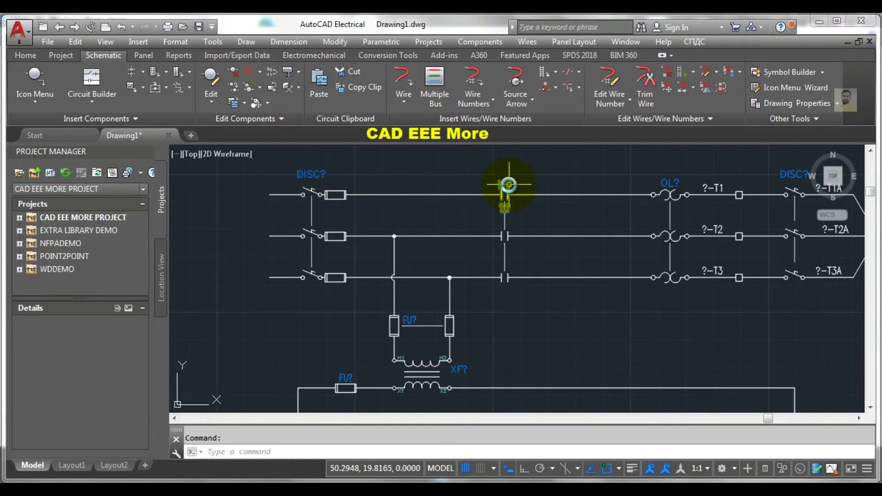
scroll(509, 185, down, 2)
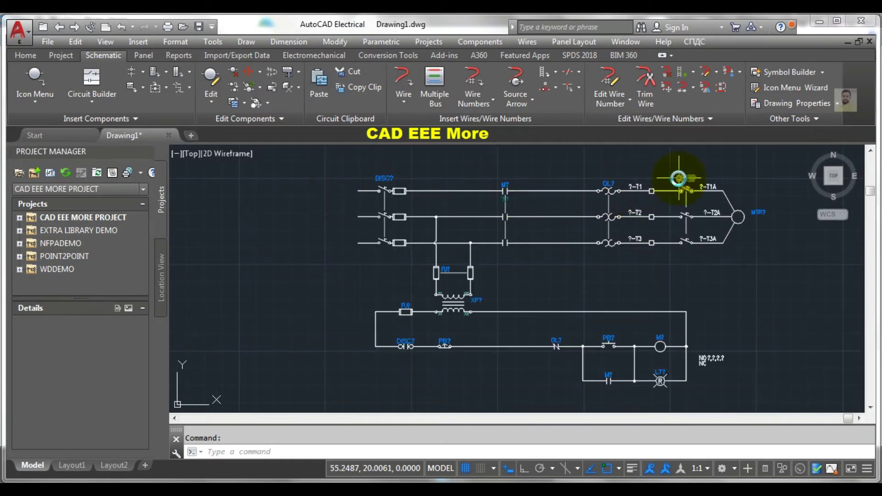
scroll(599, 187, up, 4)
scroll(533, 214, down, 4)
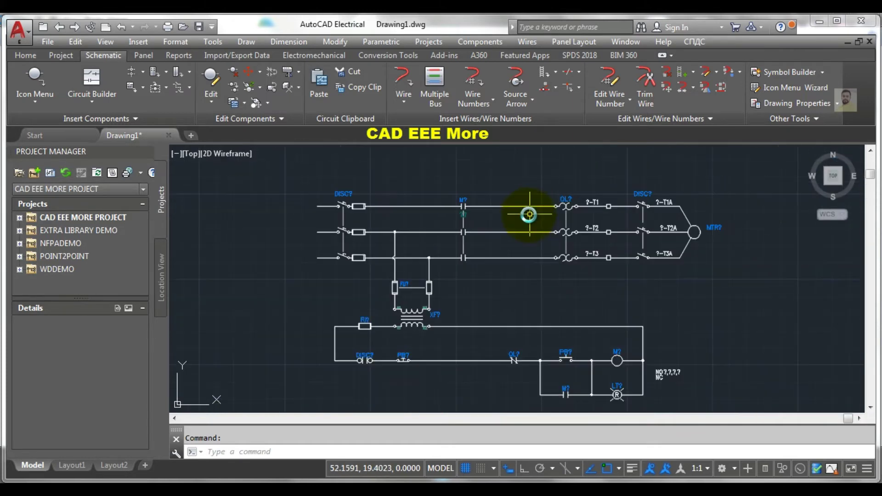
scroll(469, 247, up, 2)
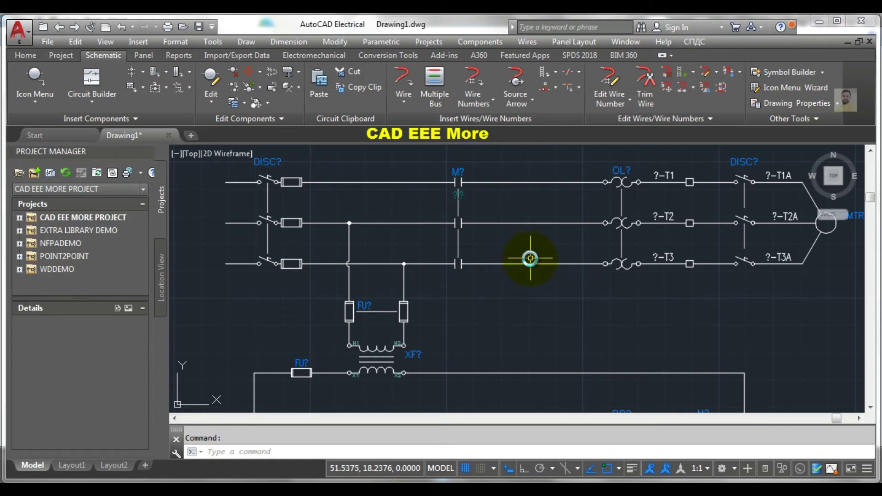
Step: Color both bottom phase wire segments red (237,31,36) via Home tab Properties
click(388, 263)
click(670, 263)
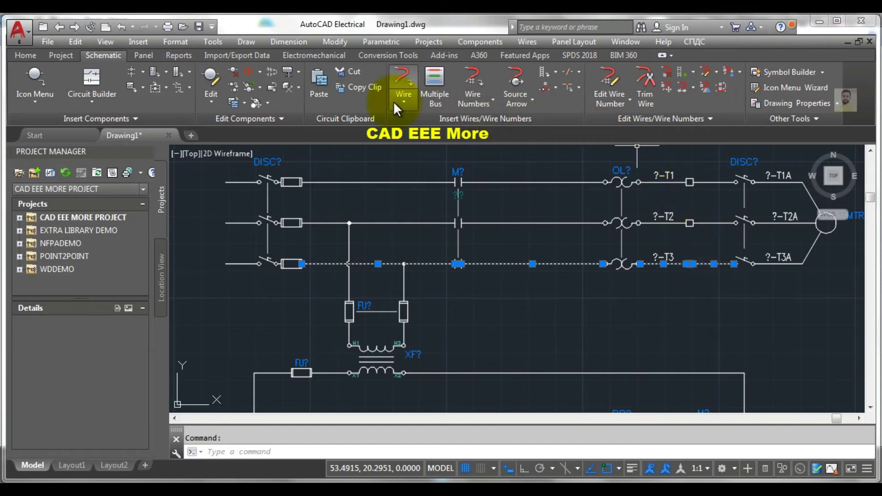
click(27, 55)
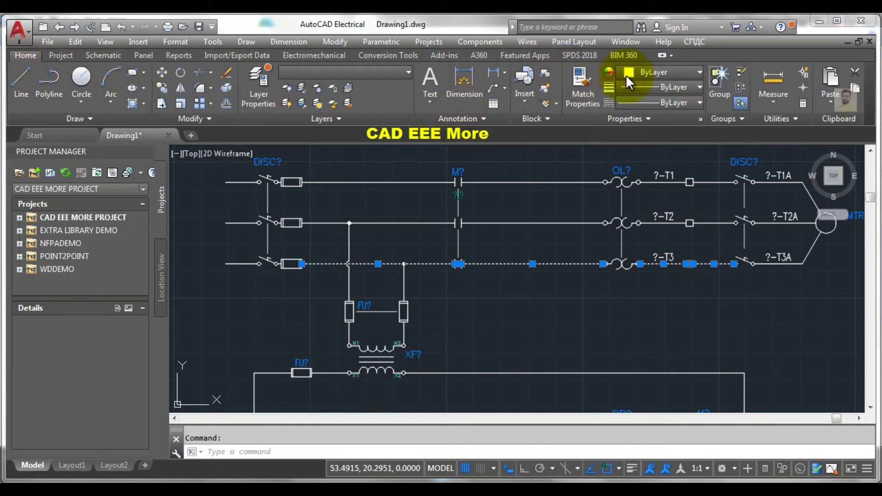
click(657, 72)
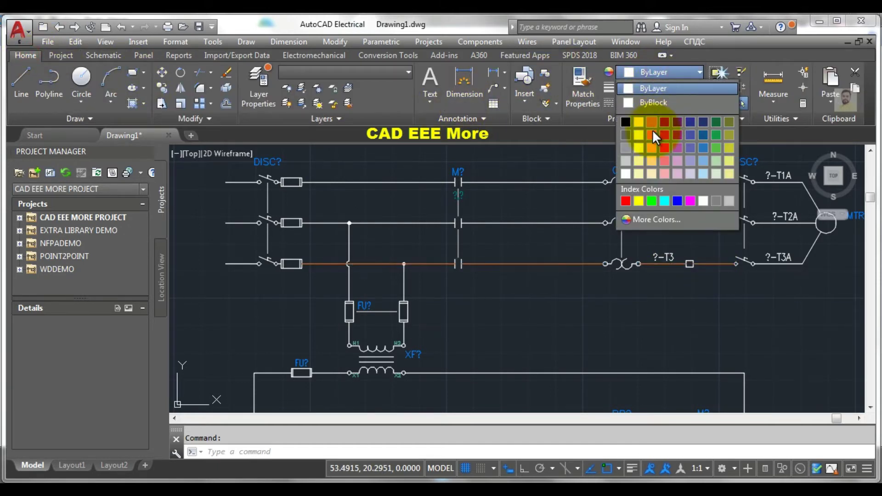
click(662, 146)
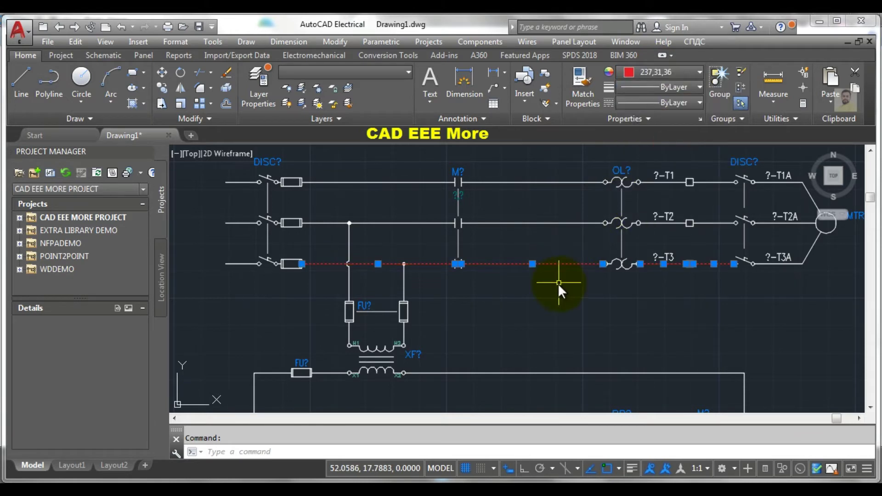
key(Escape)
scroll(550, 302, down, 4)
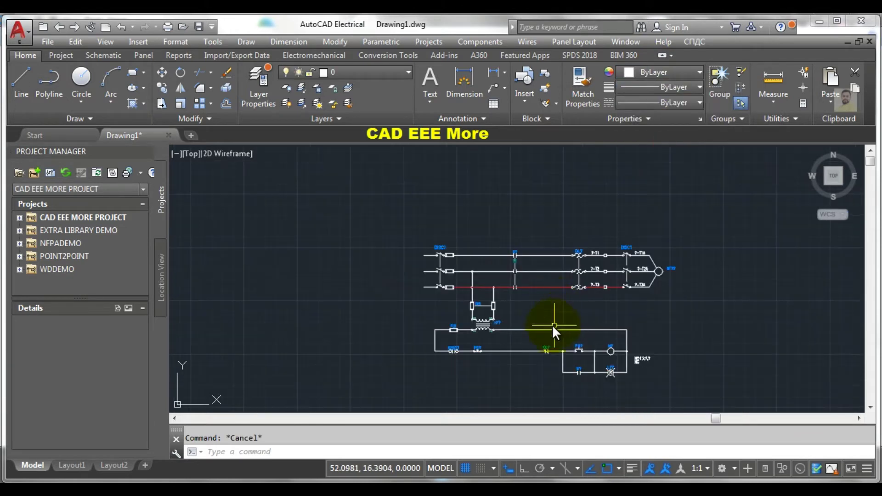
scroll(547, 314, up, 2)
Step: Open the DISC? disconnect's Edit Component dialog, clear the test tag text, and close unchanged
middle_drag(546, 313, 528, 276)
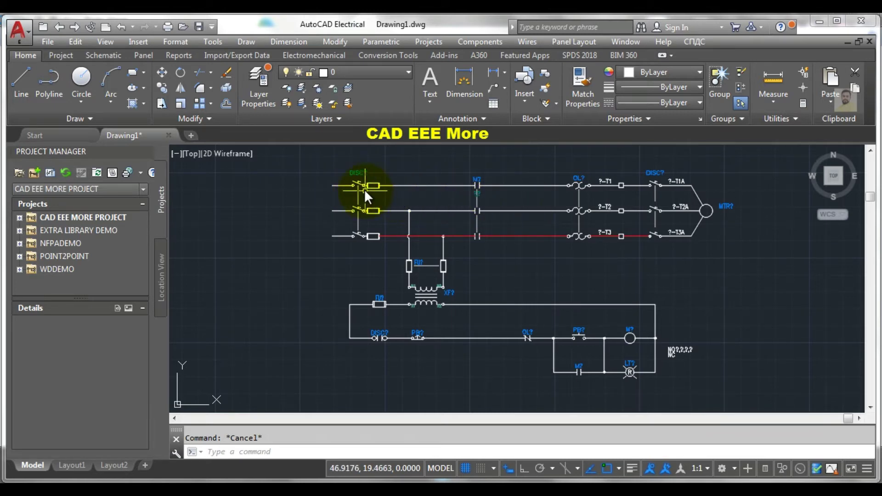
right_click(358, 172)
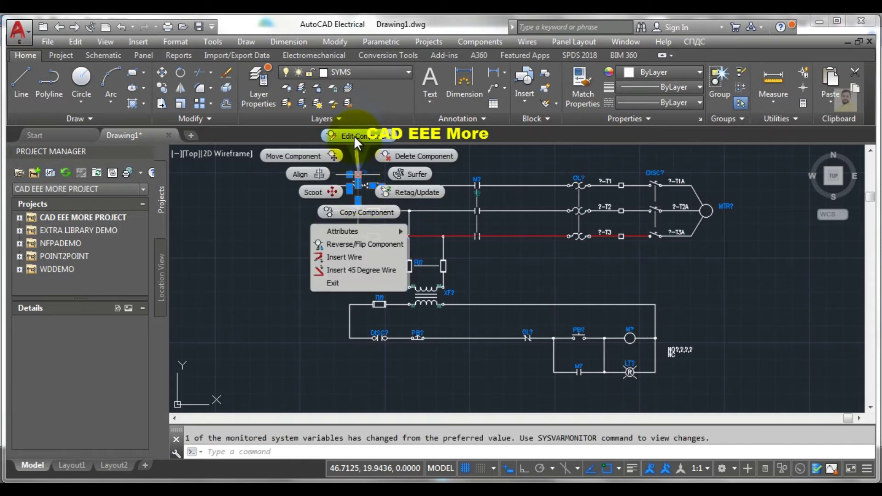
click(354, 135)
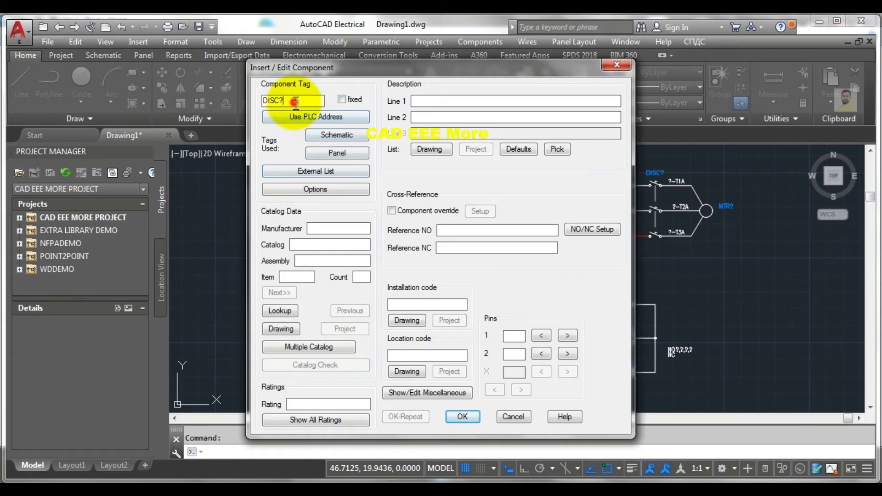
drag(296, 102, 257, 104)
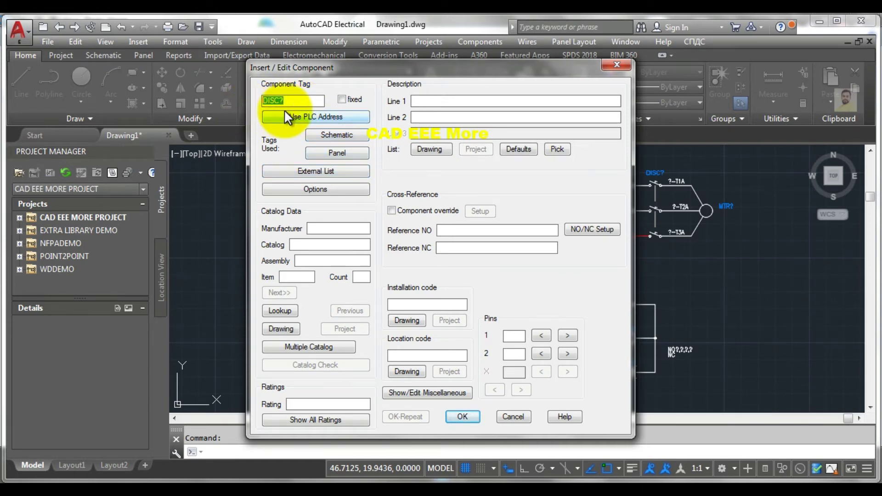
text(fu)
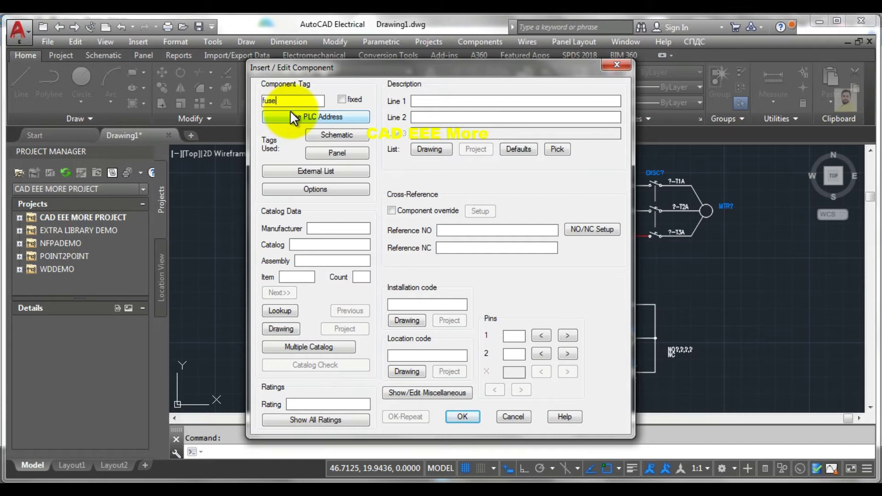
text(se)
double_click(314, 101)
key(Delete)
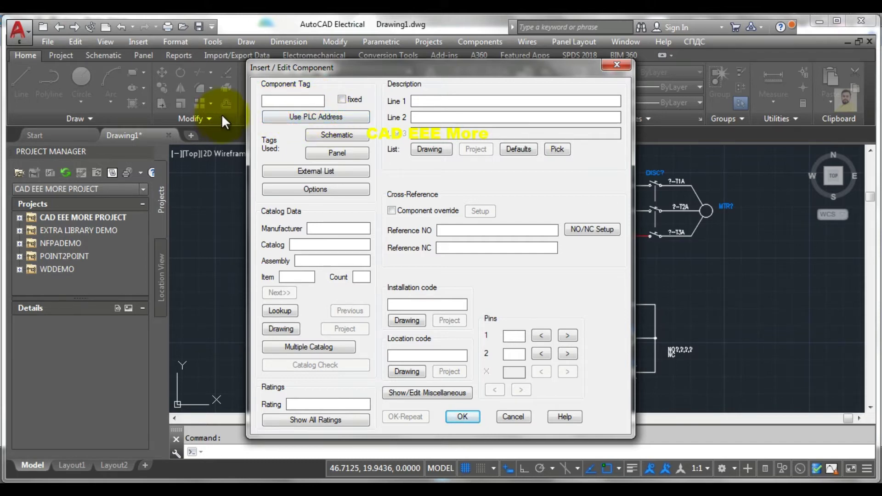
click(615, 67)
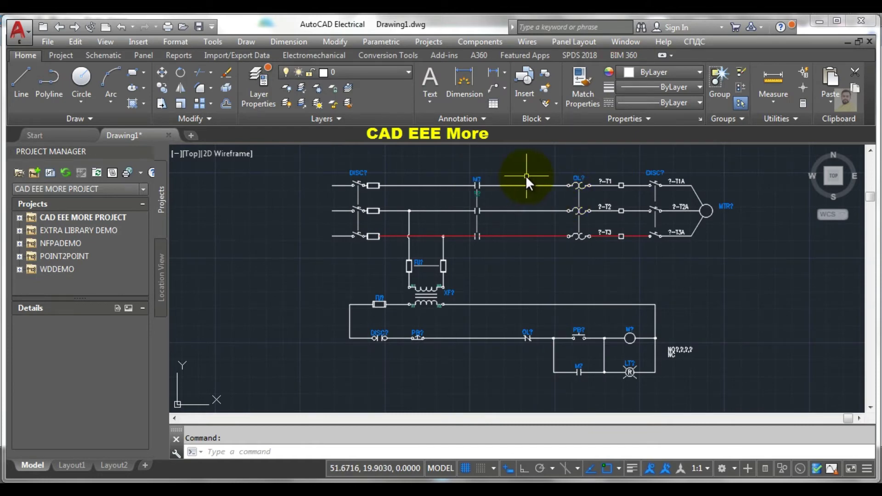
Step: Change the transformer fuse tag from FU? to 'Fuse' and update the related fuses
scroll(436, 265, up, 4)
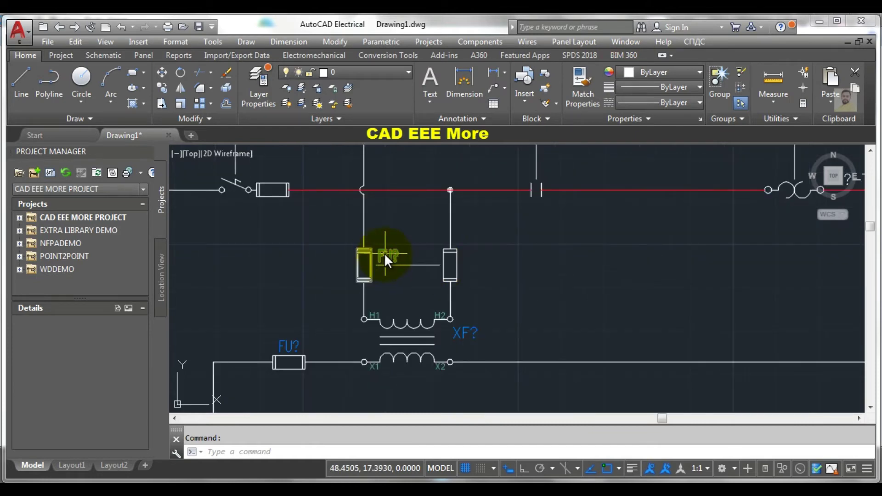
right_click(385, 254)
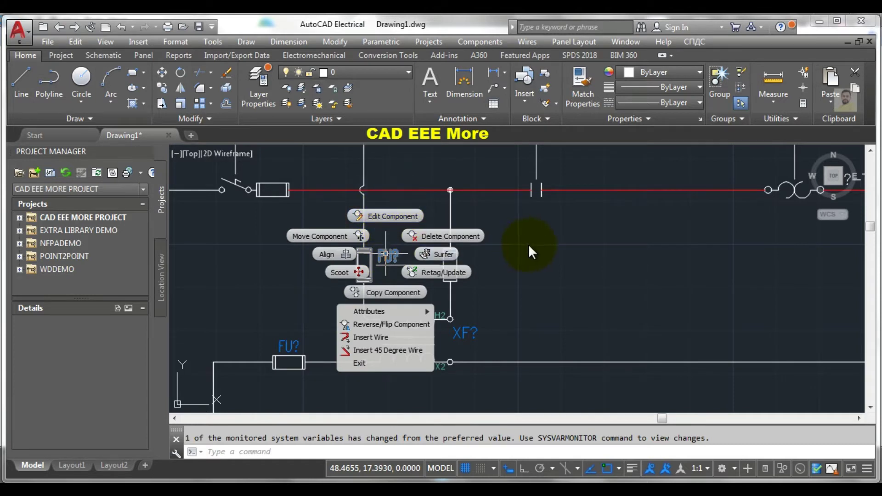
click(379, 216)
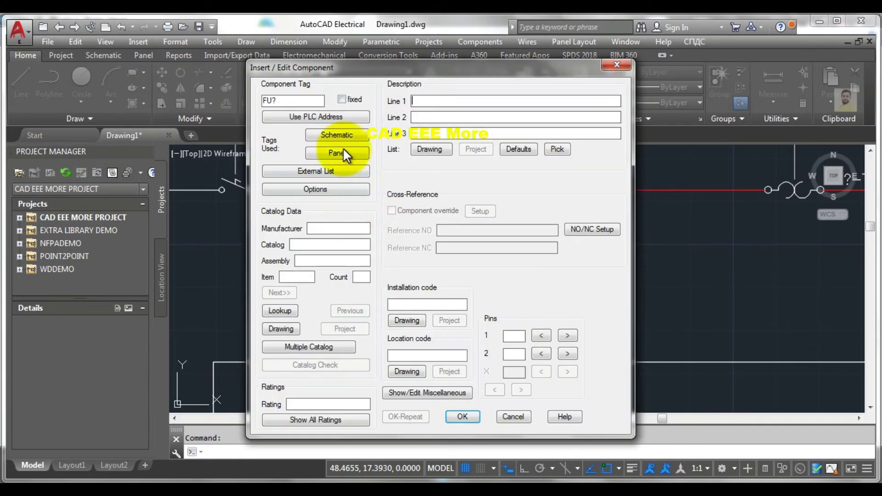
double_click(303, 99)
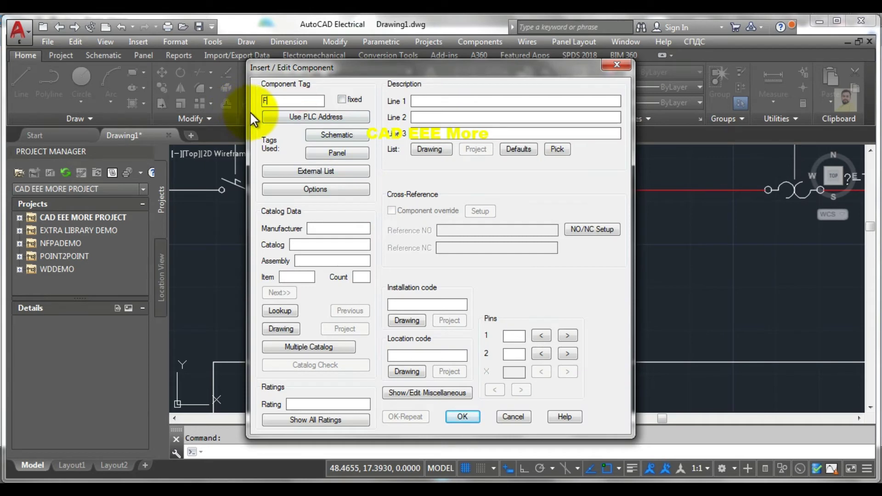
text(use)
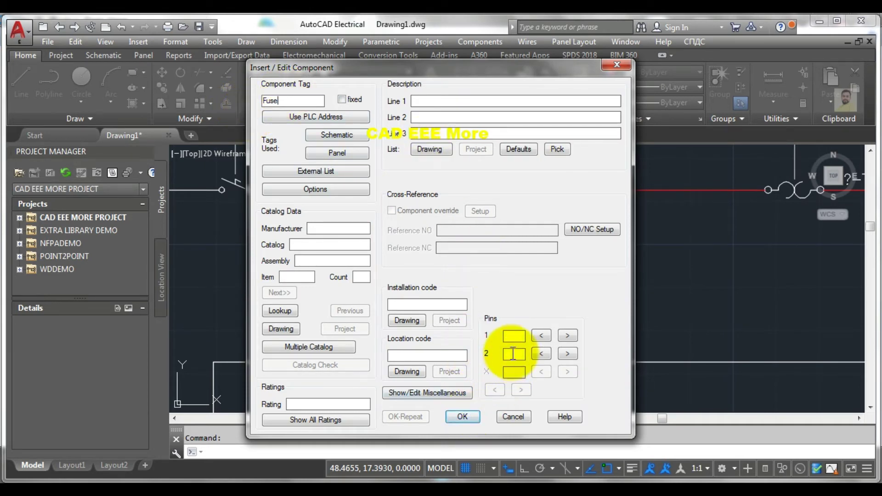
click(462, 414)
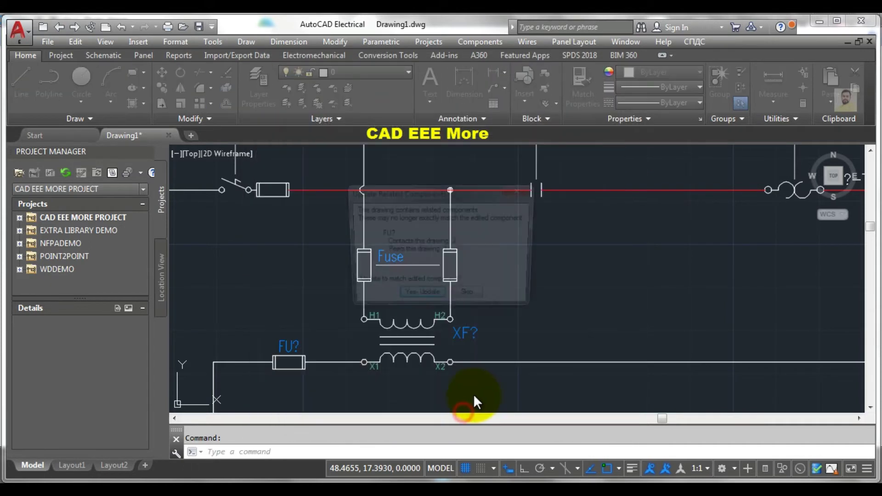
click(416, 299)
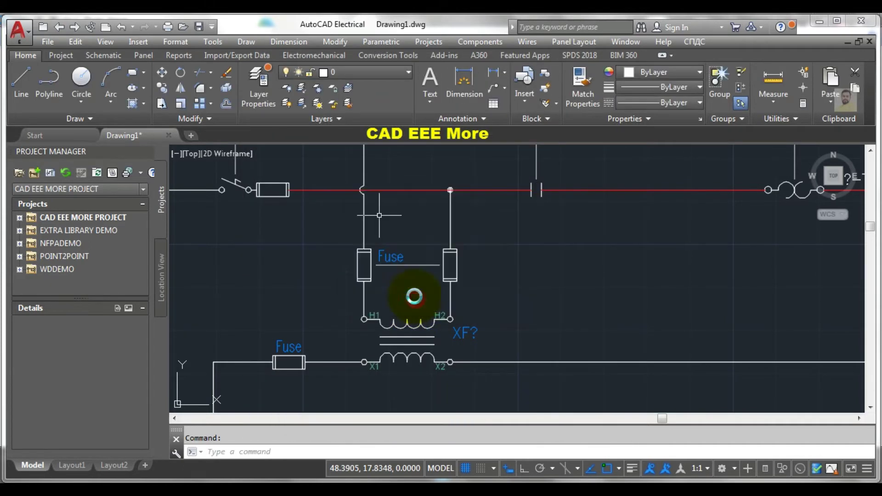
scroll(349, 257, down, 2)
scroll(368, 259, up, 5)
scroll(370, 262, down, 5)
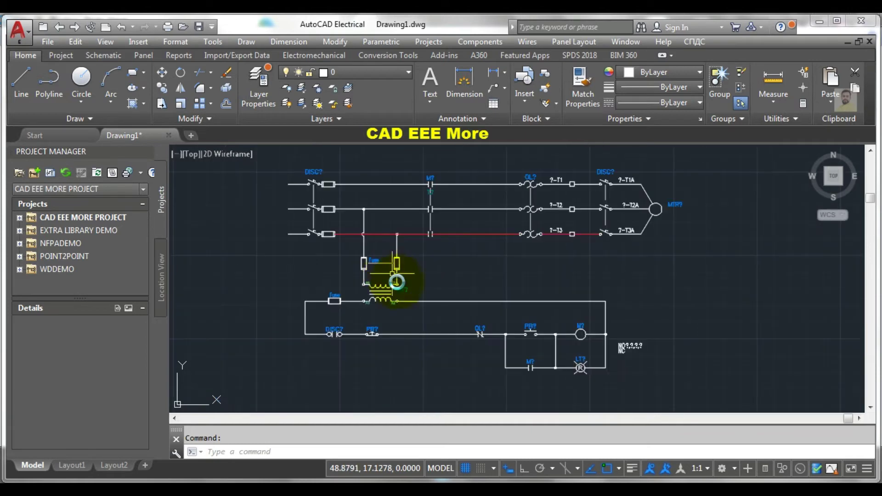
scroll(381, 330, up, 3)
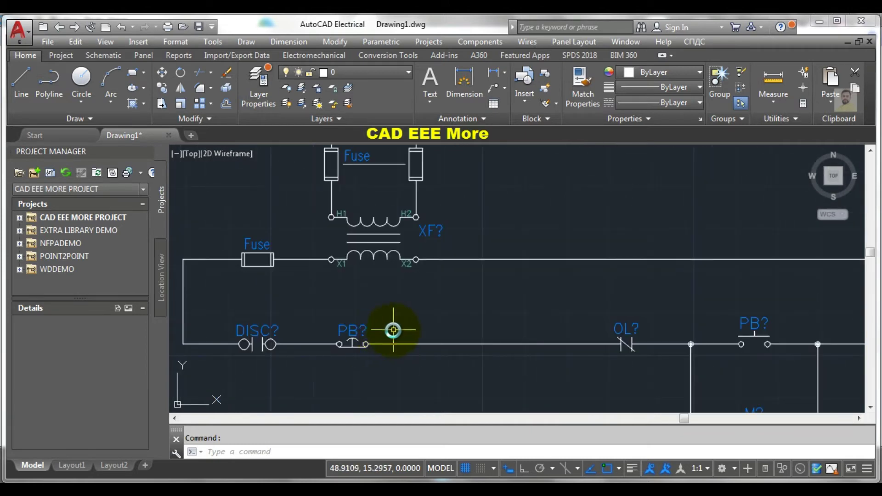
scroll(413, 327, down, 2)
Step: Erase the OL? overload contact, then undo to restore it
middle_drag(500, 327, 461, 276)
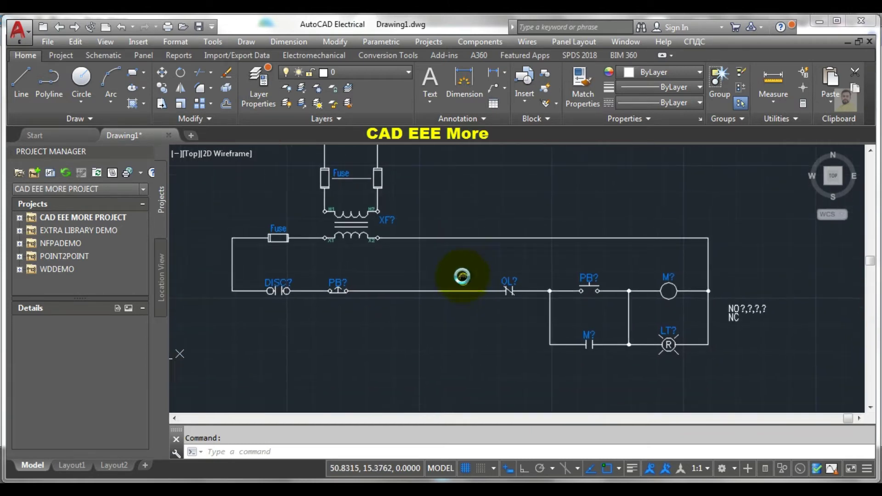
click(502, 290)
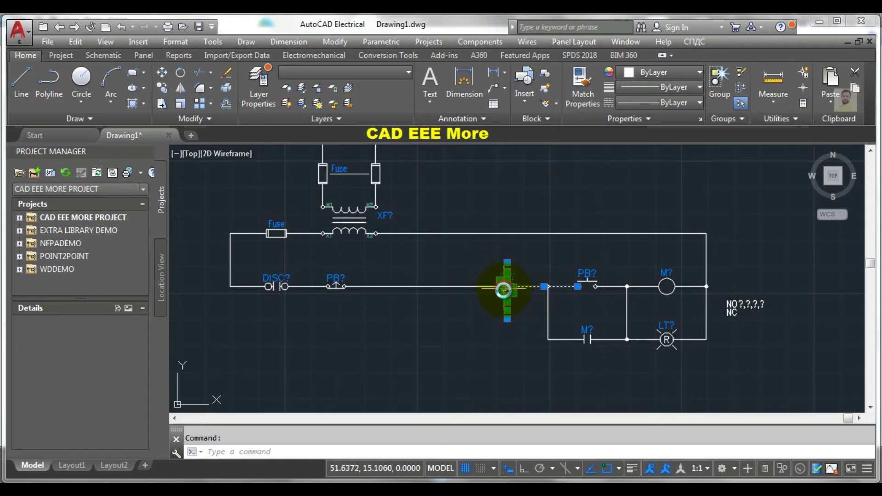
key(Delete)
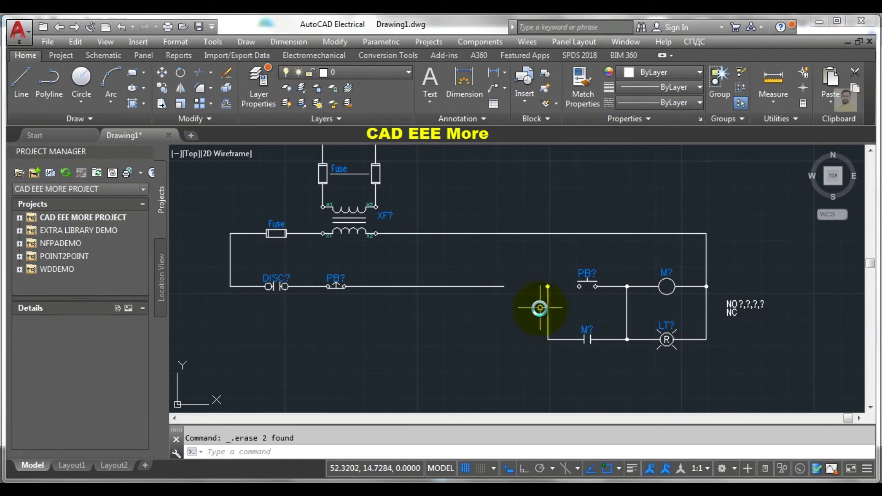
key(ctrl+z)
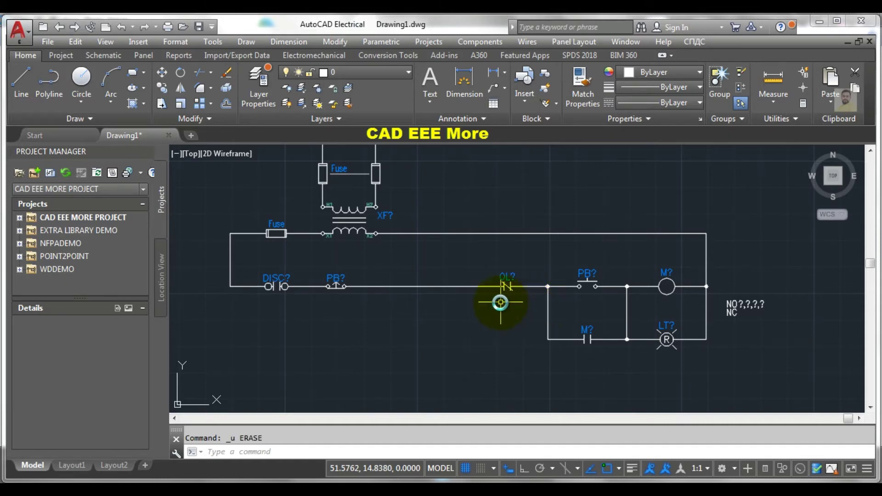
Step: Select all 91 objects and erase the entire motor circuit
scroll(499, 298, down, 2)
scroll(493, 280, down, 2)
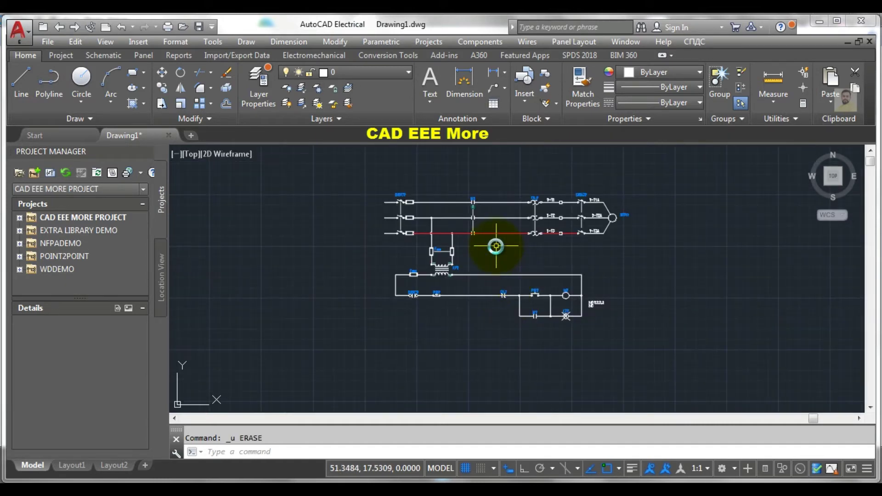
scroll(495, 244, up, 2)
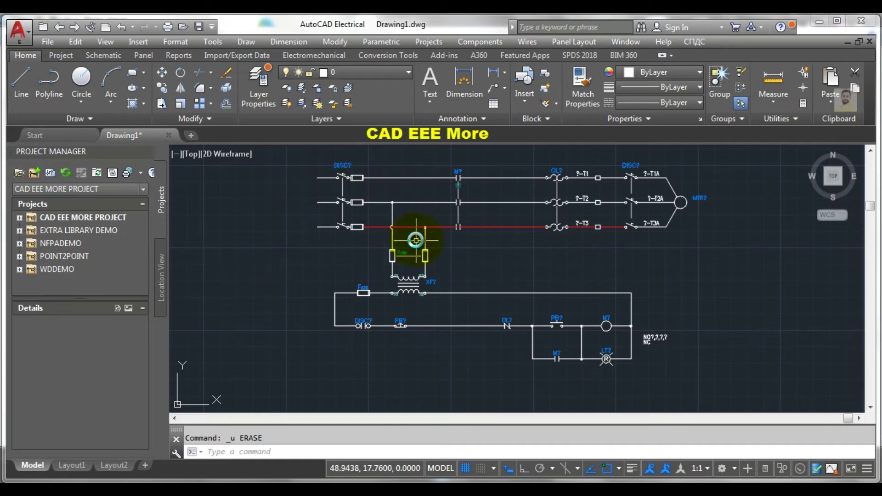
key(ctrl+a)
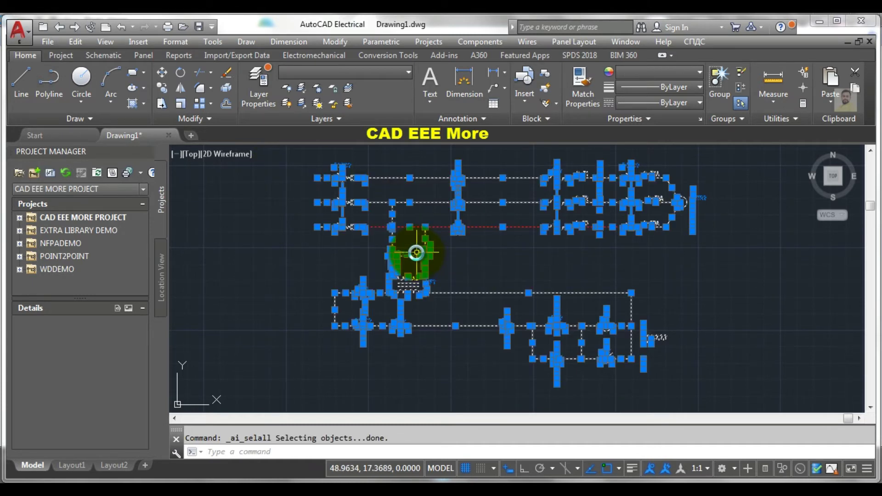
key(Delete)
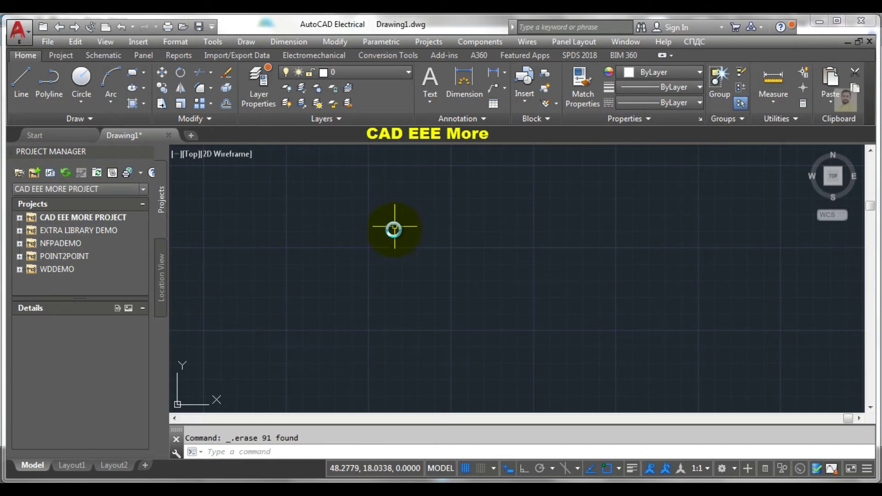
Step: Draw the first horizontal wire across the empty drawing with the Wire tool
click(107, 53)
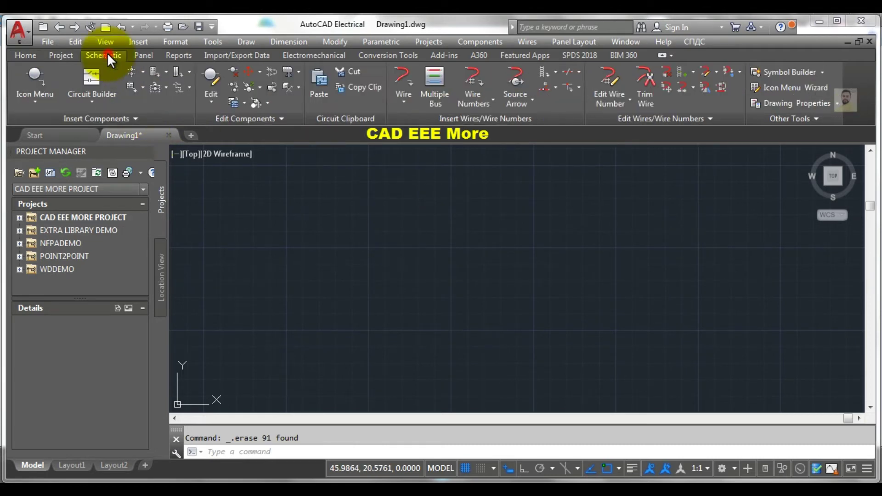
click(401, 78)
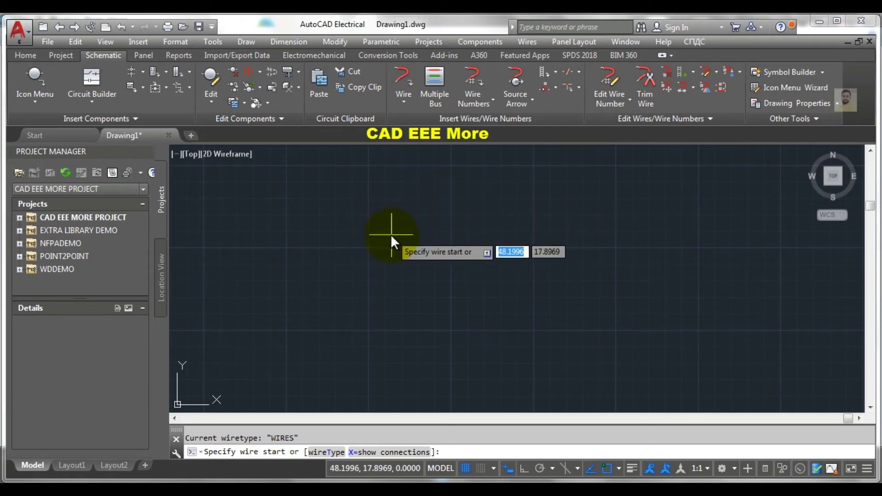
click(332, 227)
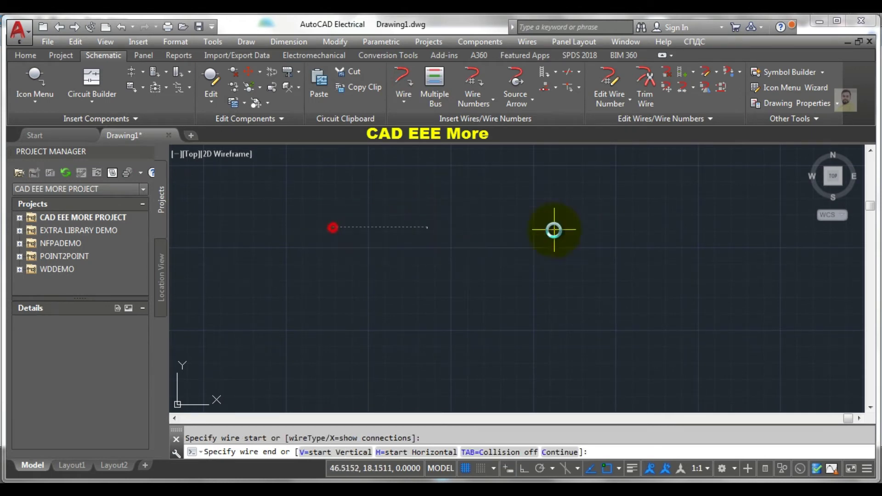
click(719, 227)
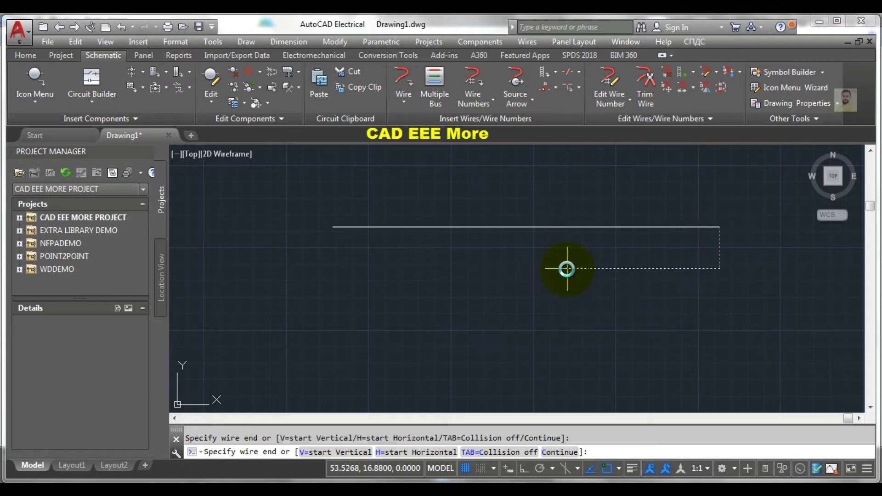
key(Return)
key(Escape)
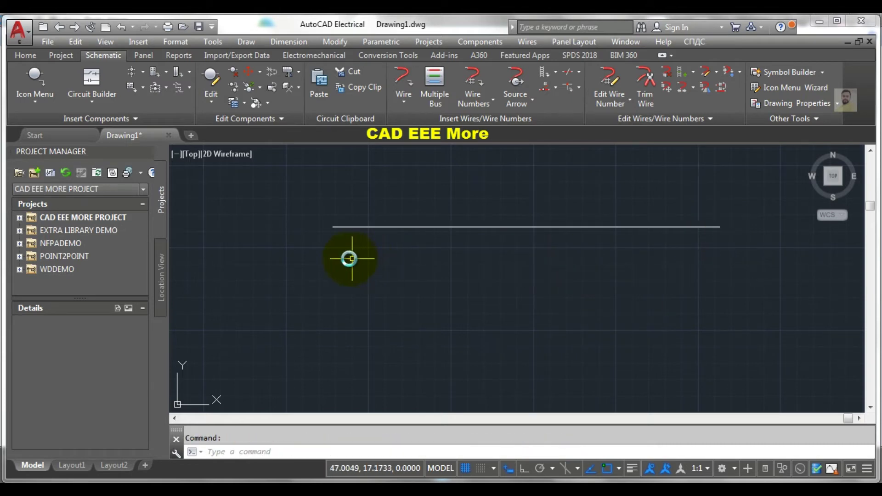
Step: Draw a second horizontal wire parallel to and below the first
click(334, 259)
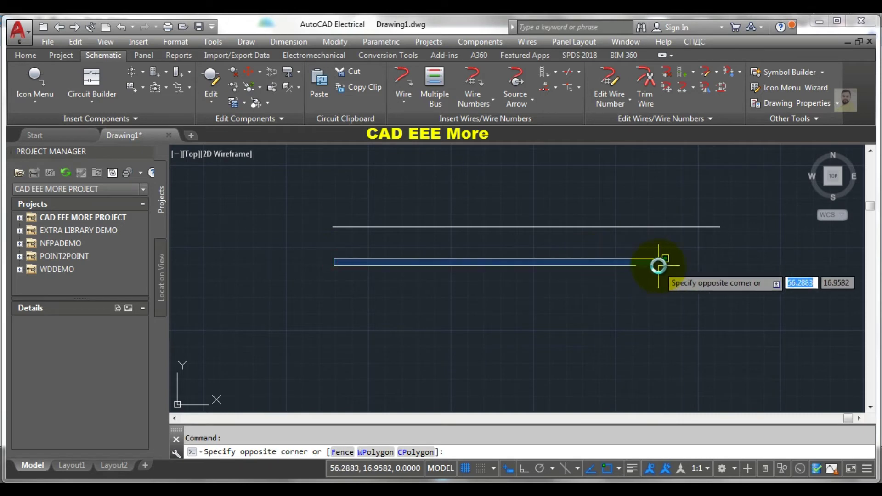
click(686, 268)
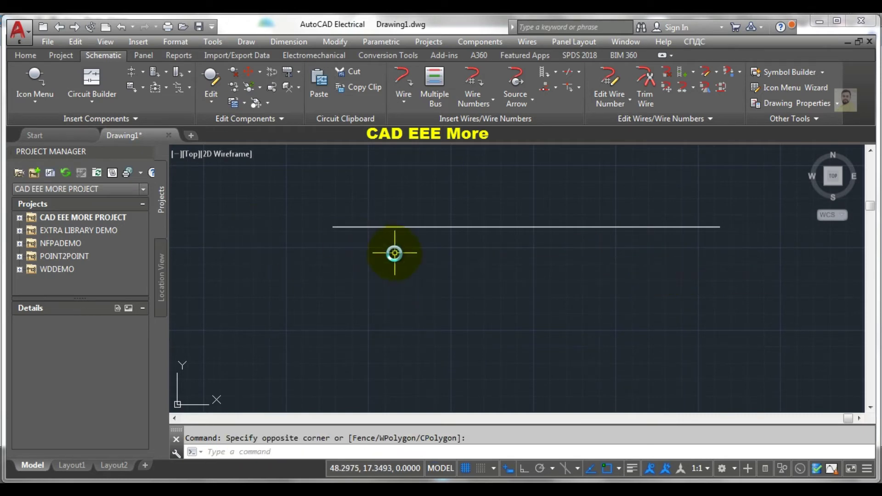
key(Return)
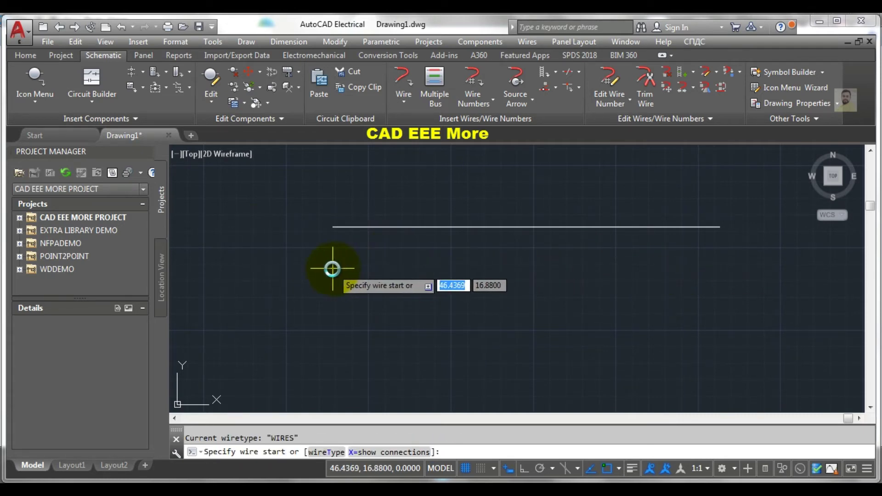
click(333, 268)
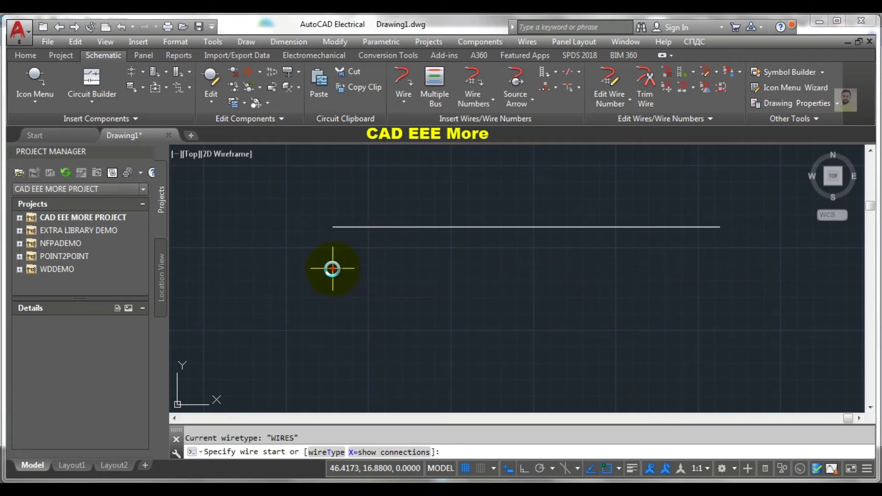
click(721, 265)
right_click(459, 290)
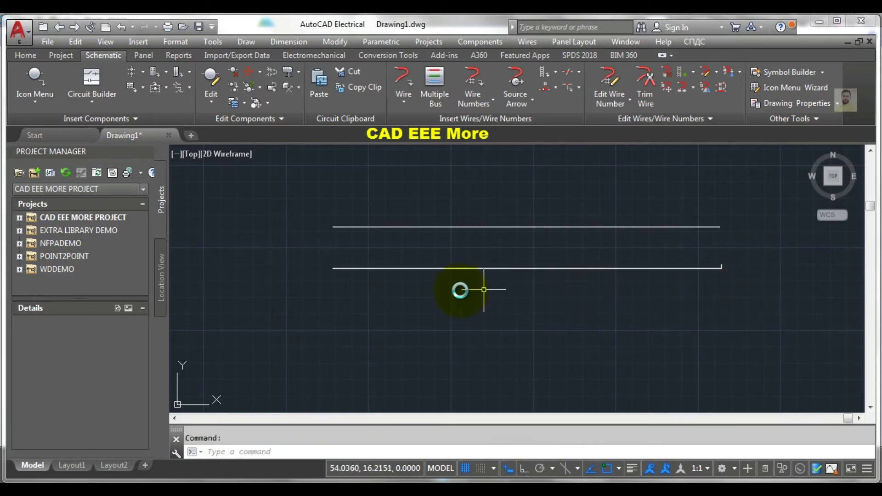
Step: Draw a third horizontal wire below the second, level with the wires above
click(335, 301)
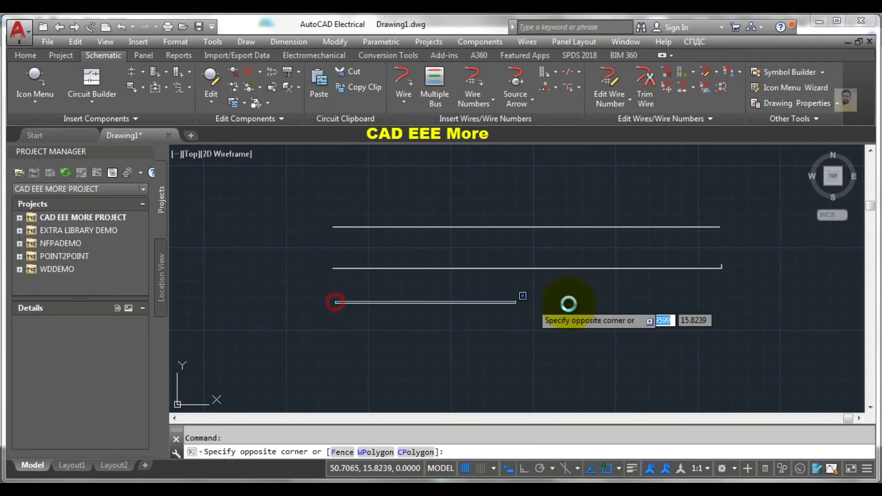
click(663, 302)
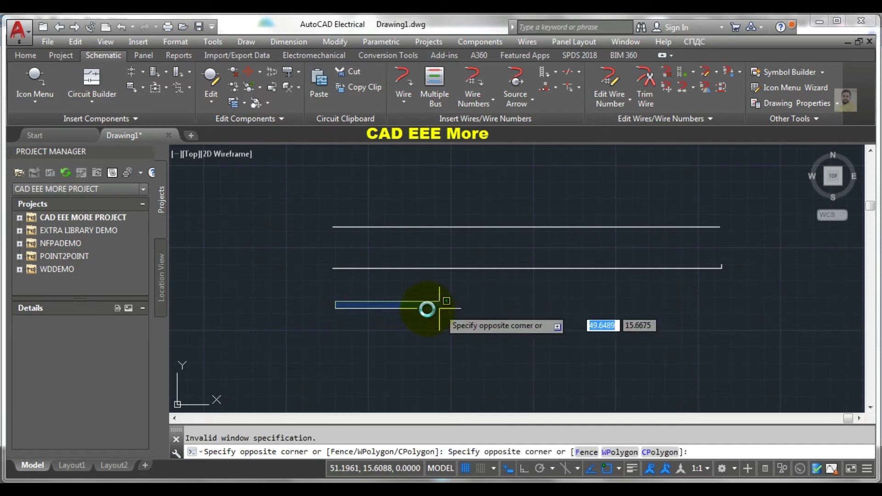
key(Escape)
key(Return)
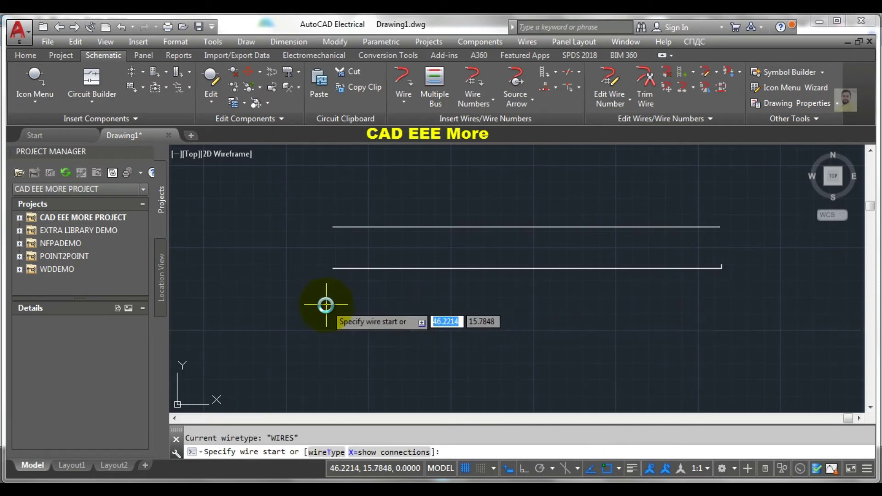
click(332, 305)
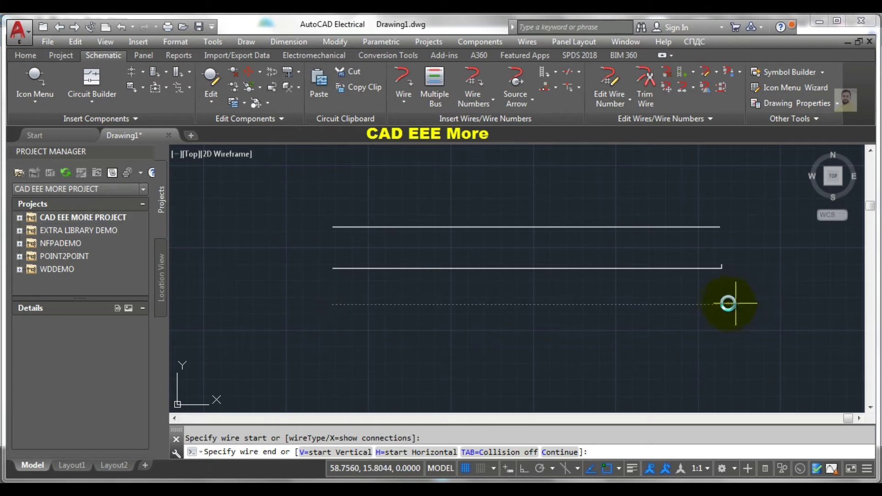
click(719, 303)
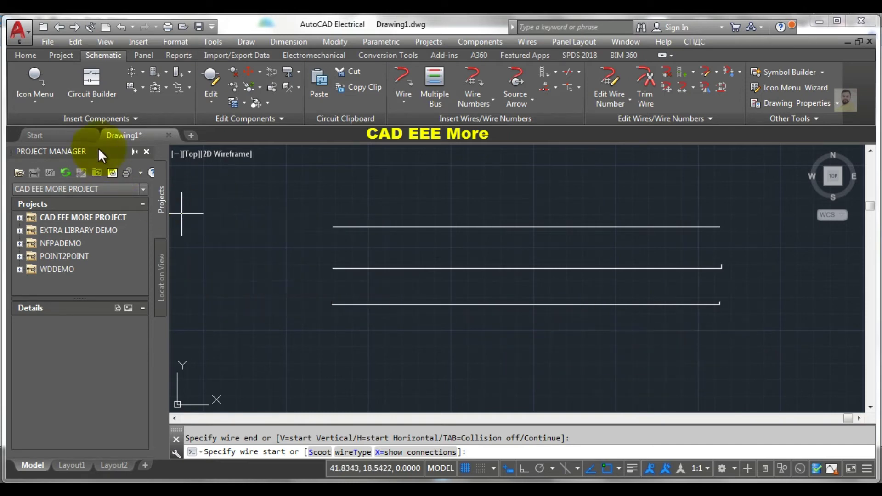
Step: Turn on Ortho and draw a fourth horizontal wire below the first three
click(402, 100)
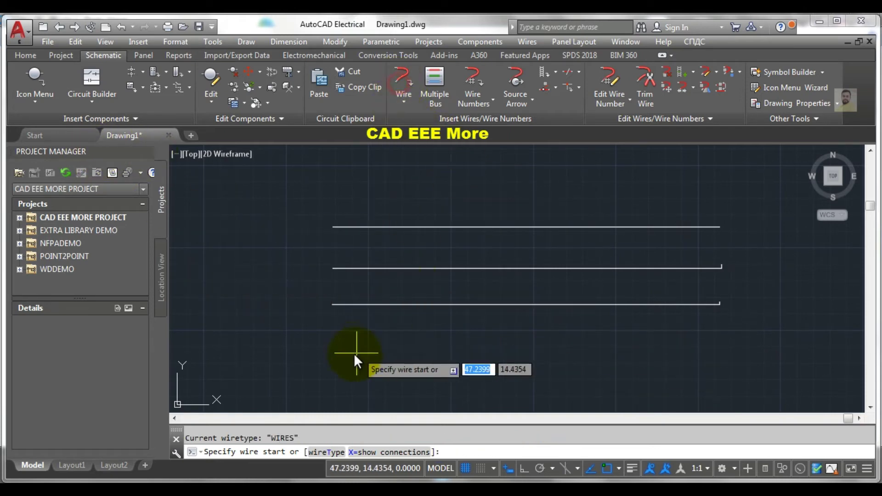
click(332, 336)
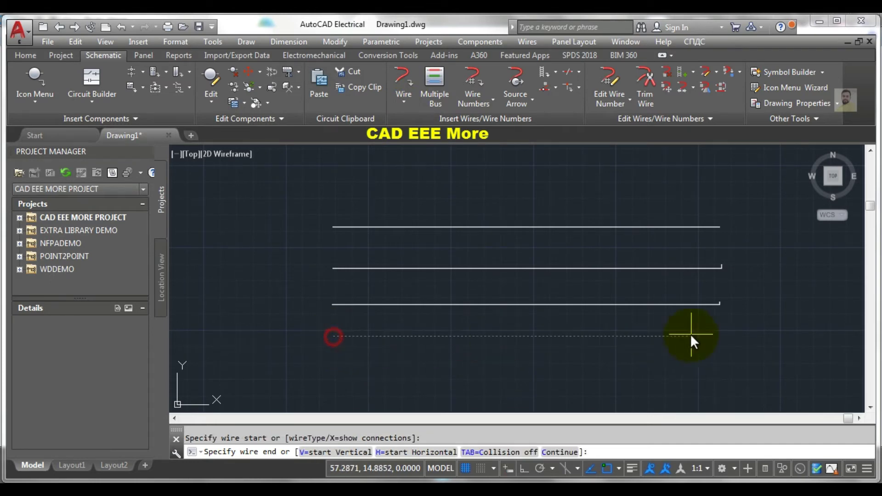
click(522, 466)
scroll(745, 347, up, 2)
scroll(746, 352, up, 2)
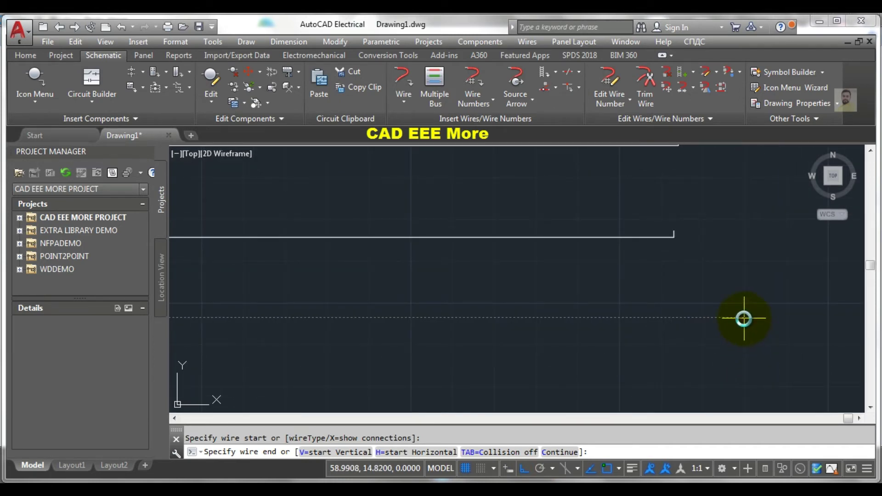
click(743, 317)
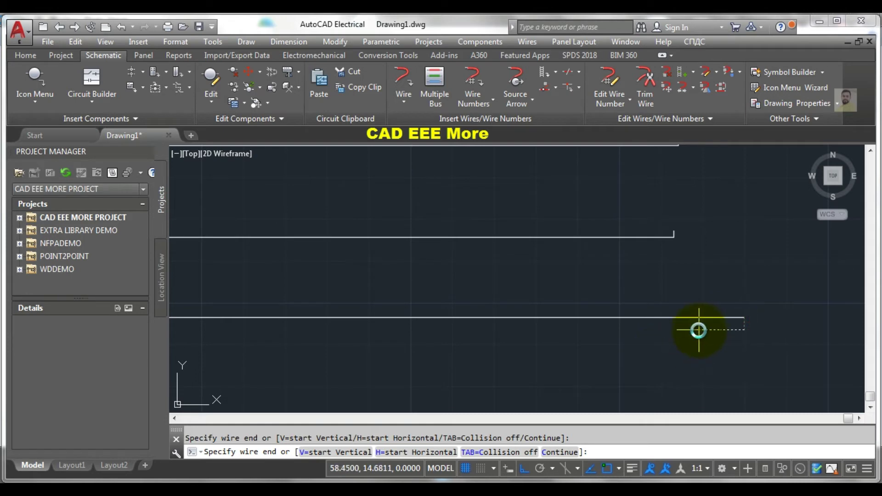
key(Return)
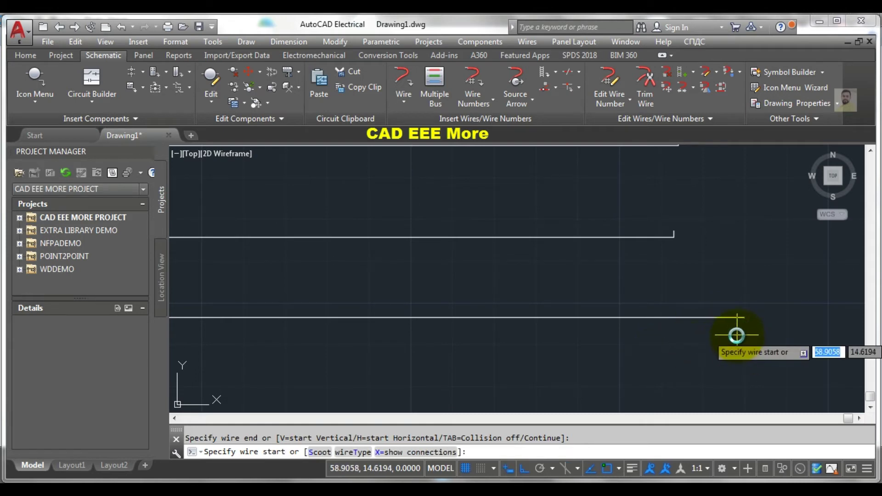
key(Escape)
scroll(670, 335, down, 3)
Step: Draw a fifth horizontal wire beneath it that bends down at its right end
click(403, 85)
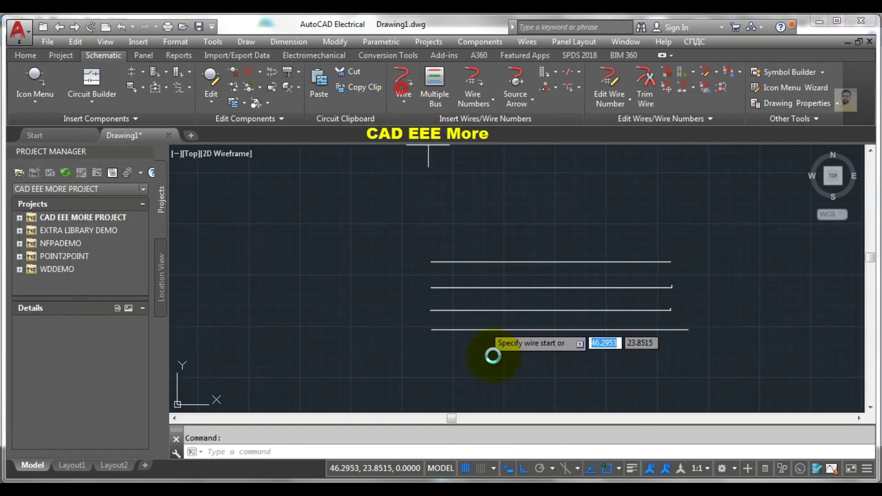
scroll(409, 332, up, 2)
click(396, 328)
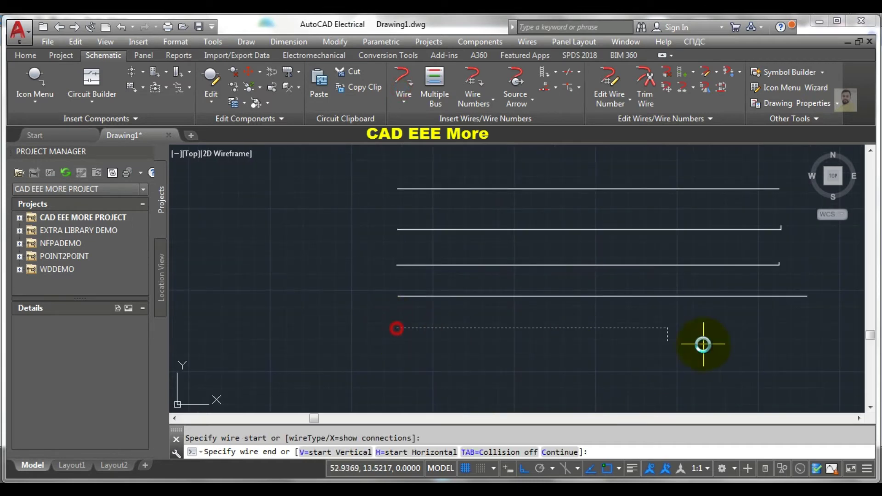
click(813, 355)
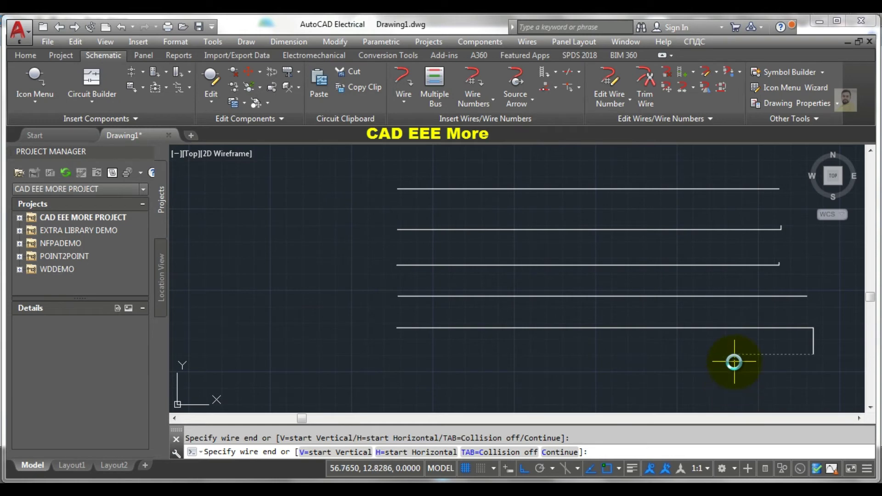
key(Return)
scroll(645, 339, down, 2)
mouse_move(636, 338)
middle_down()
mouse_move(654, 350)
mouse_move(677, 412)
middle_up()
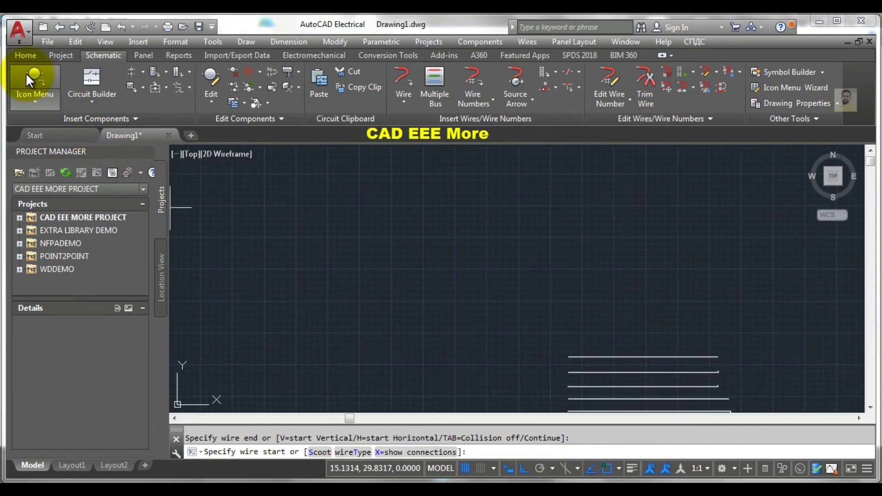
Step: Draw a wire that steps down twice on the right, runs left along the bottom, and closes onto its start
click(407, 102)
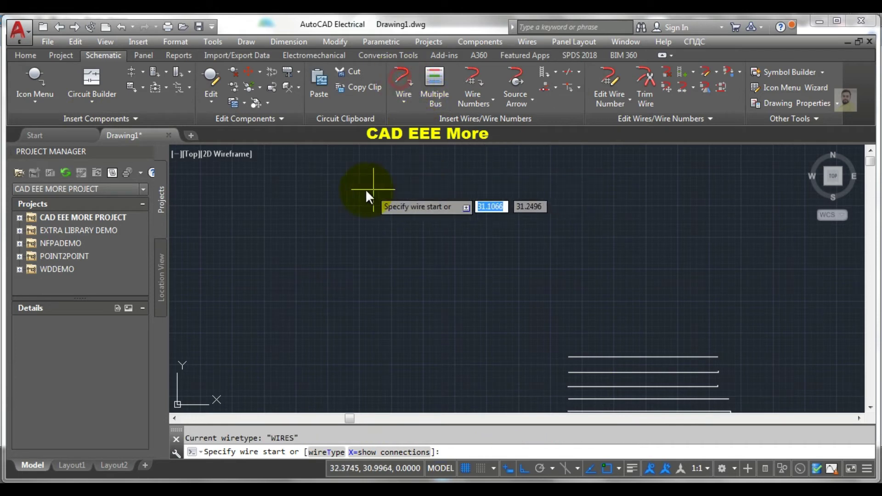
click(294, 238)
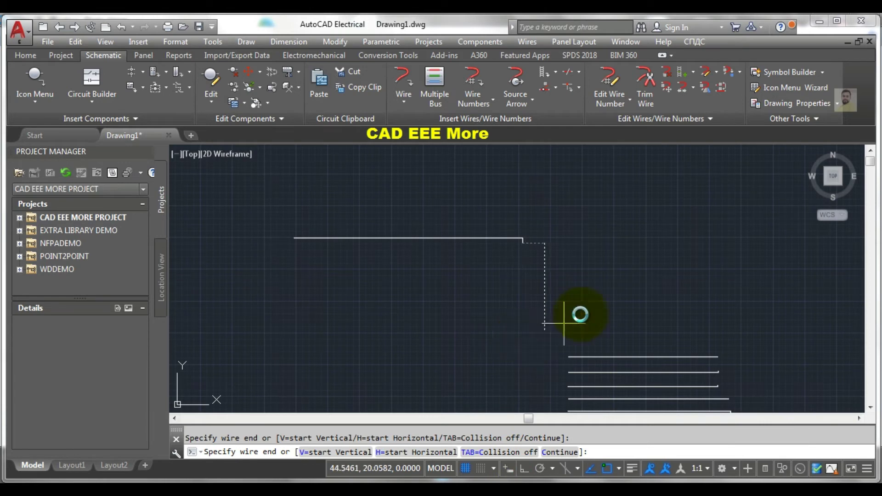
click(656, 280)
click(581, 316)
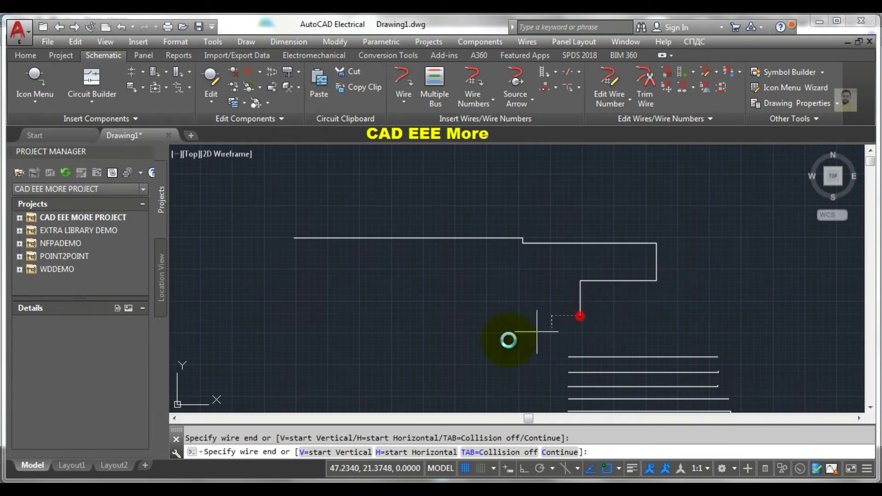
click(362, 328)
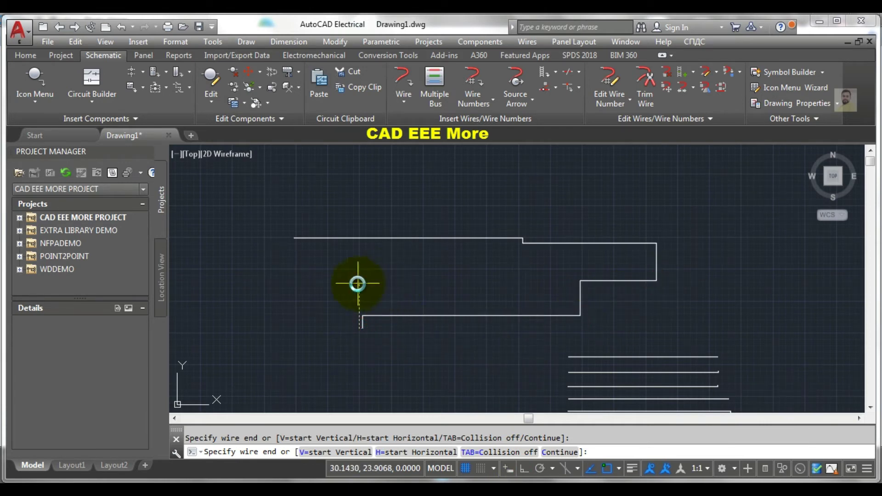
click(340, 270)
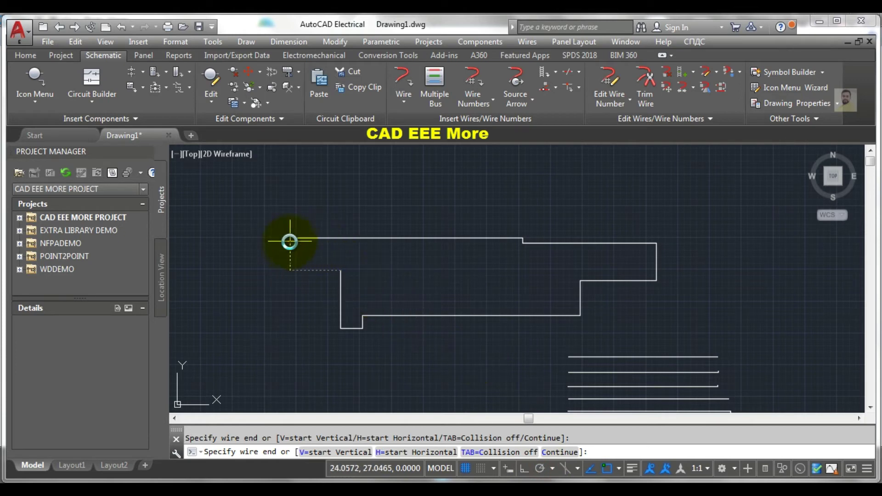
scroll(291, 240, up, 4)
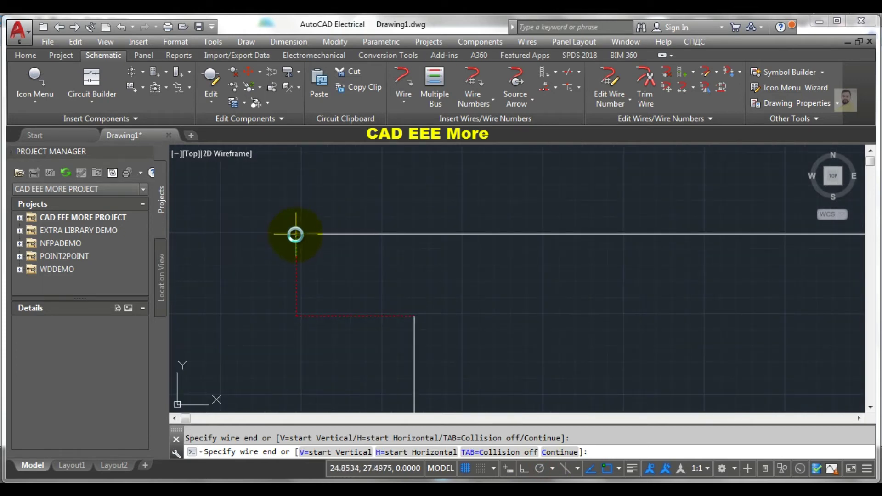
click(295, 234)
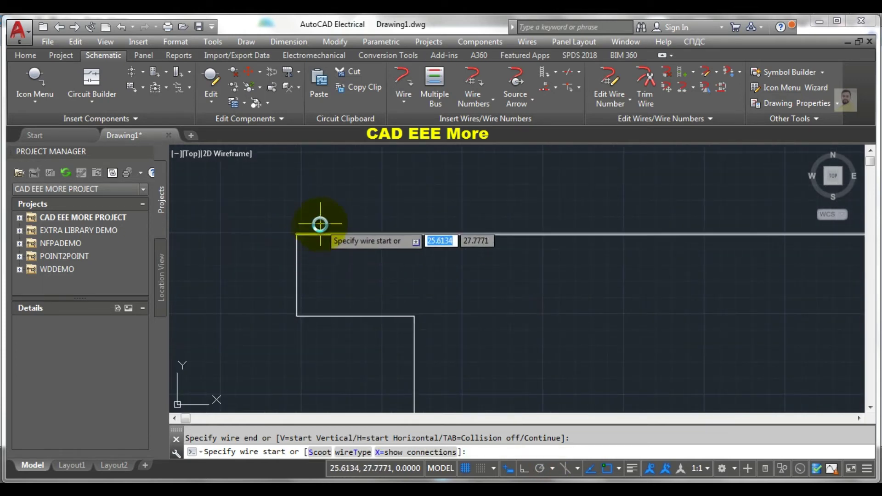
scroll(294, 231, up, 3)
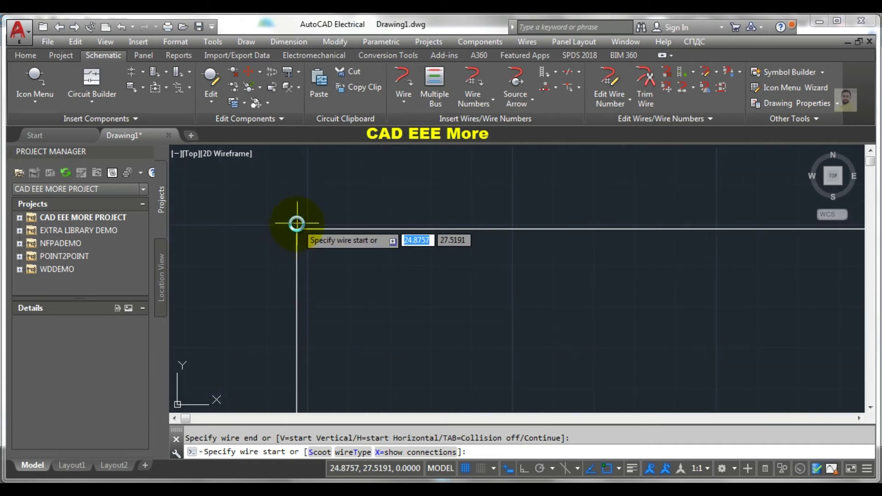
key(Escape)
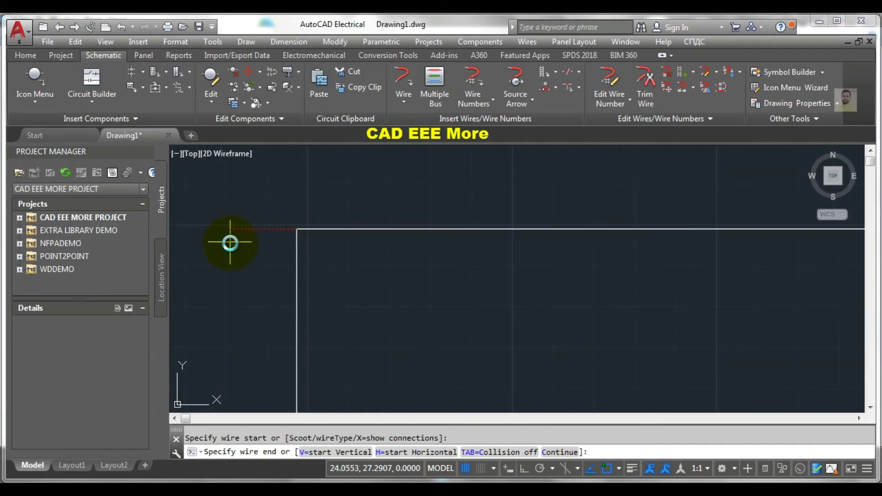
scroll(295, 270, down, 5)
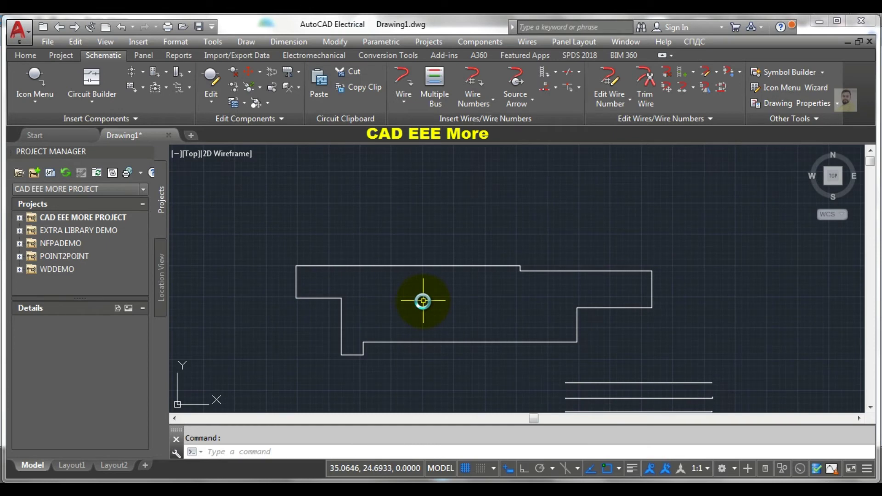
middle_drag(488, 295, 478, 282)
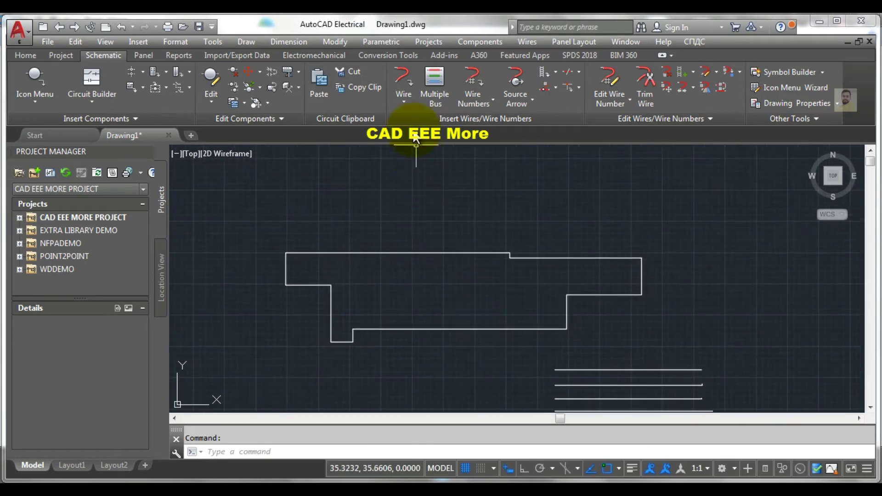
Step: Start a wire above the outline, running right, down, left and down through its notch corners
click(401, 79)
middle_drag(410, 195, 412, 289)
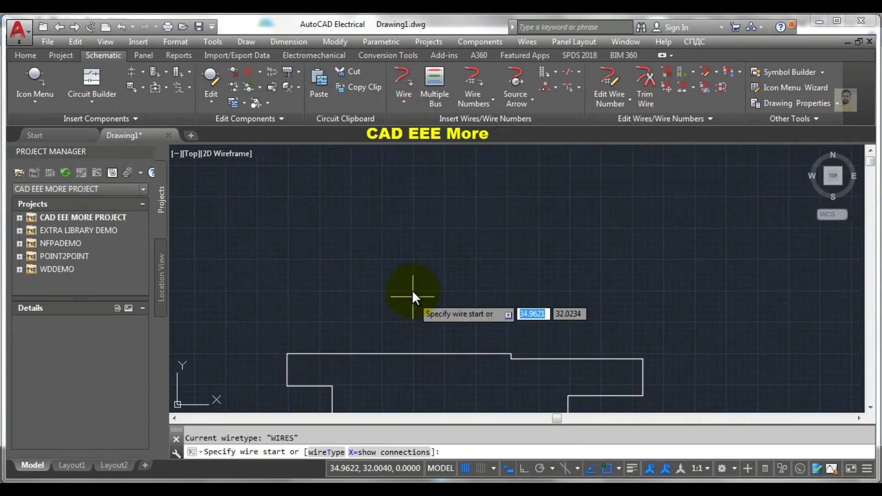
click(366, 188)
click(680, 185)
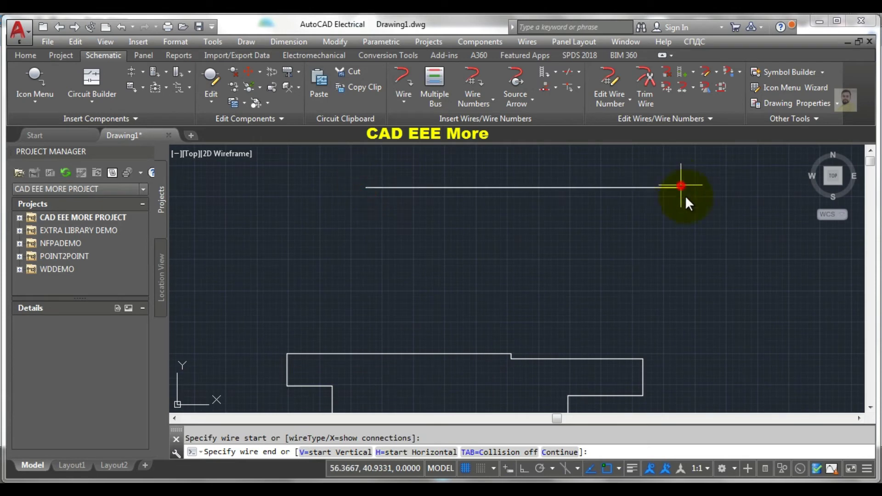
click(691, 292)
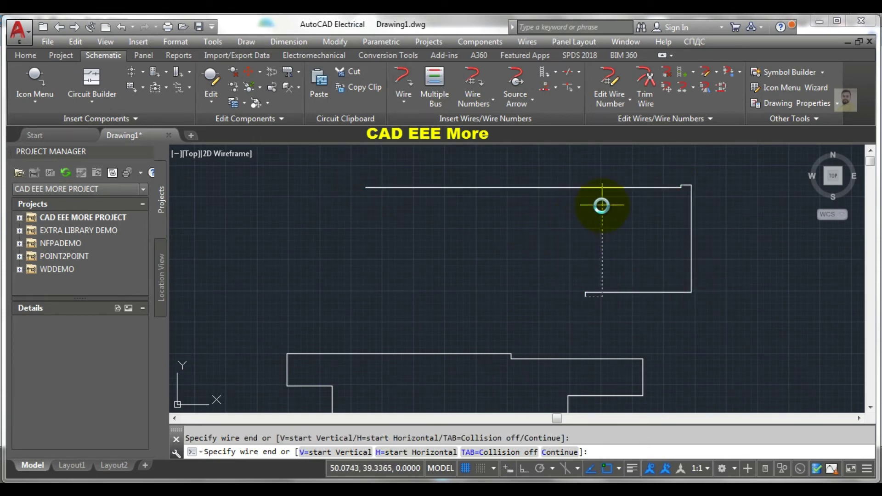
click(565, 209)
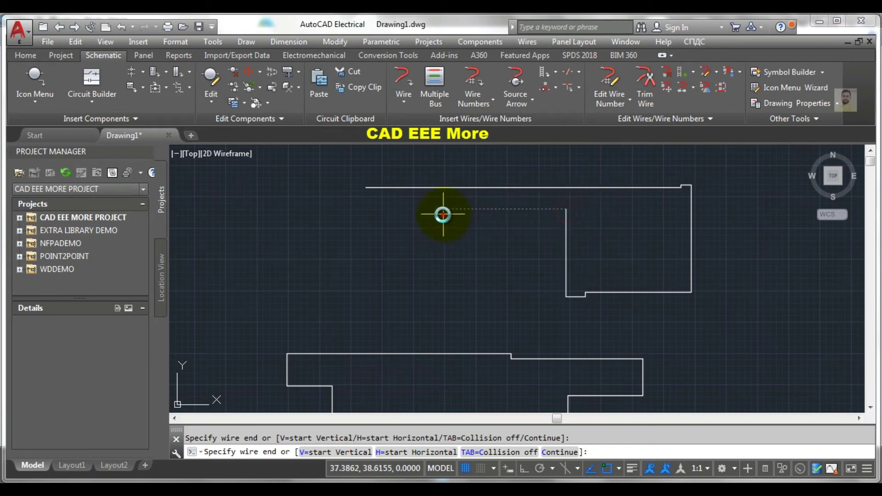
click(443, 213)
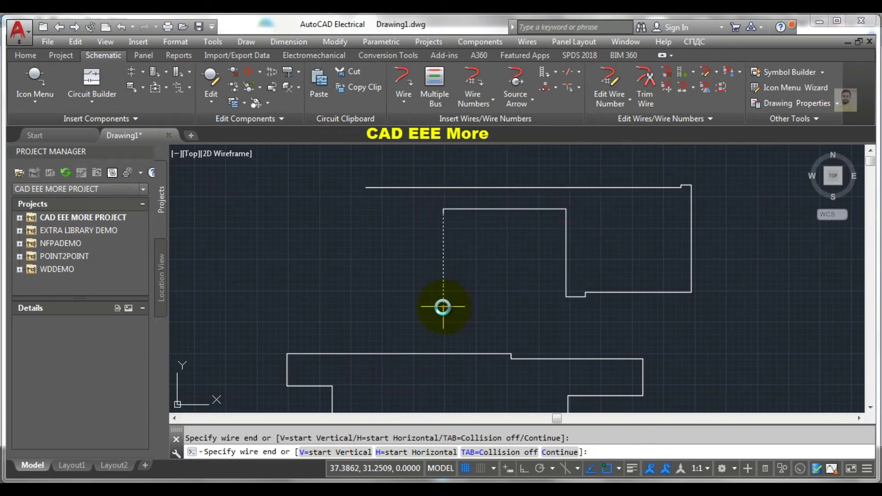
click(442, 306)
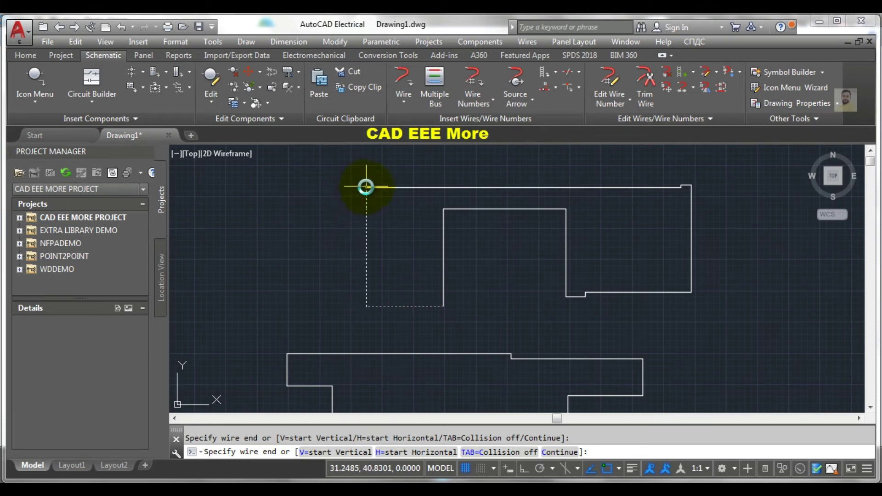
Step: Close the outline's left side at its start point and reframe the view on all shapes
click(618, 467)
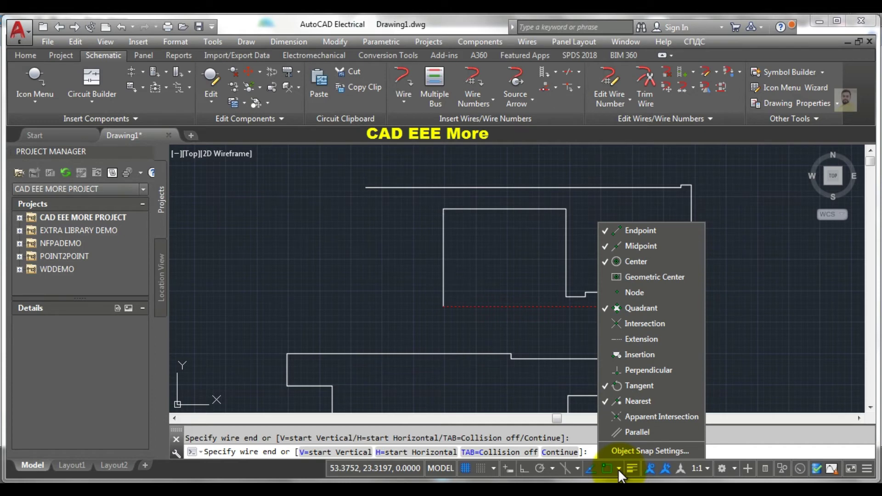
click(618, 469)
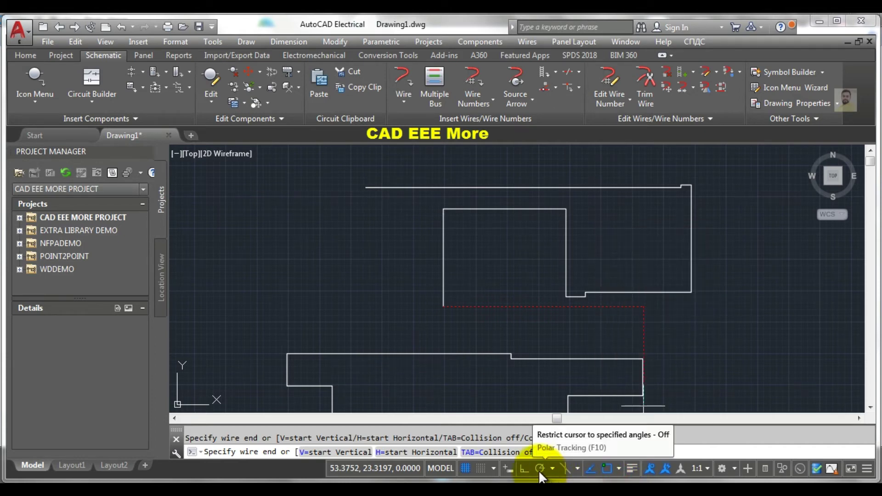
click(364, 187)
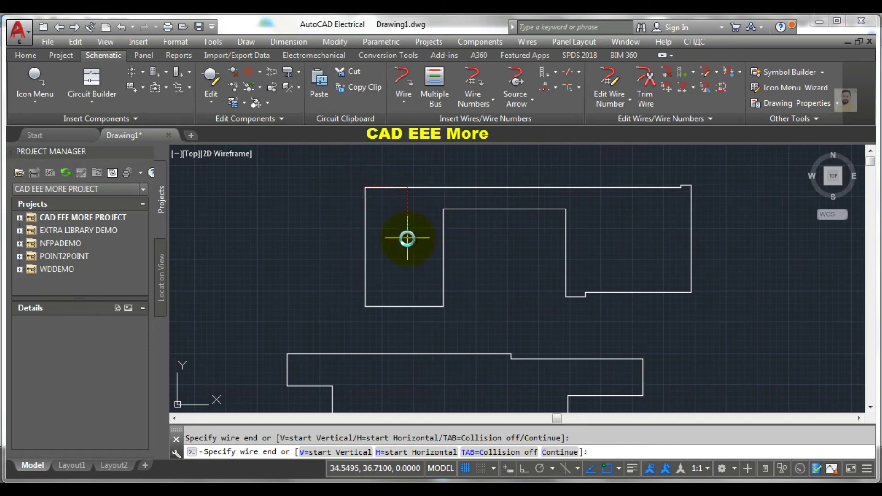
key(Escape)
scroll(402, 275, down, 4)
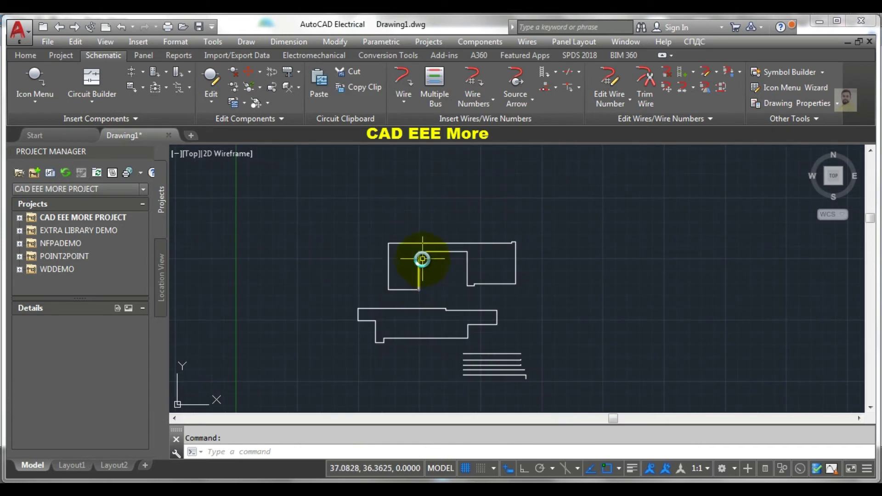
middle_drag(419, 257, 393, 367)
middle_drag(409, 309, 408, 350)
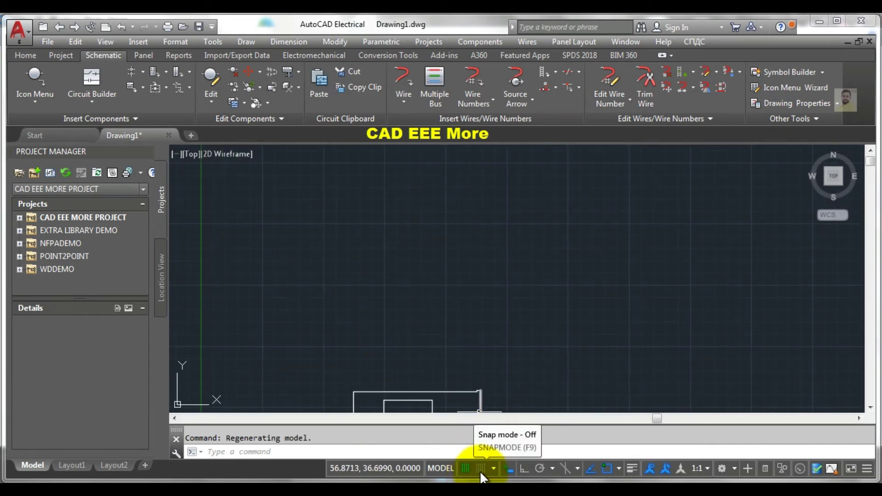
Step: Draw a closed wire outline with stepped notches on its bottom and left edges, then hide the grid
click(465, 468)
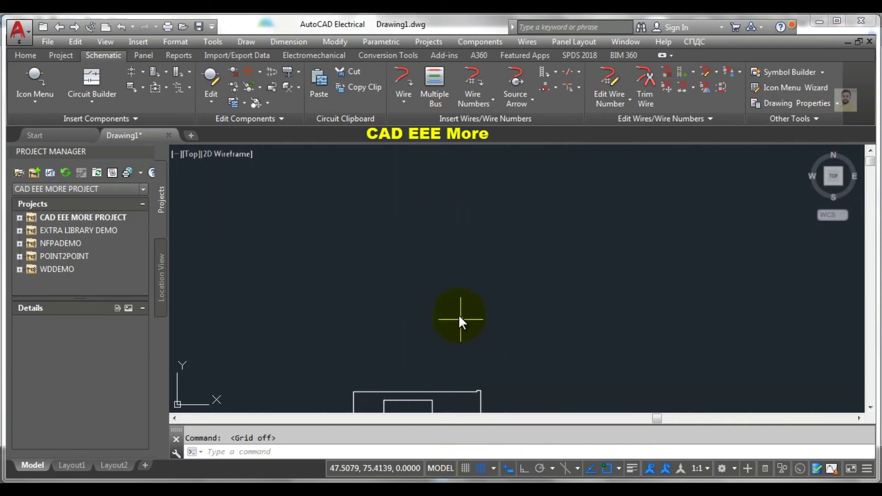
click(465, 468)
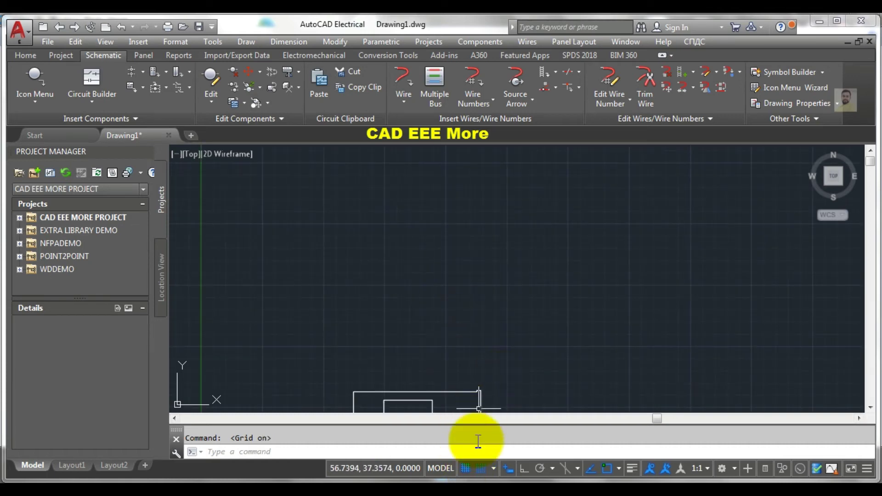
click(400, 82)
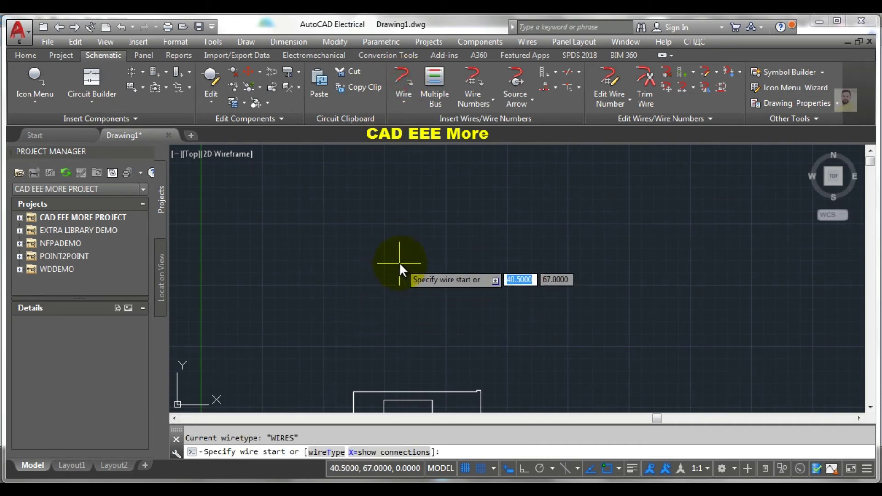
click(334, 237)
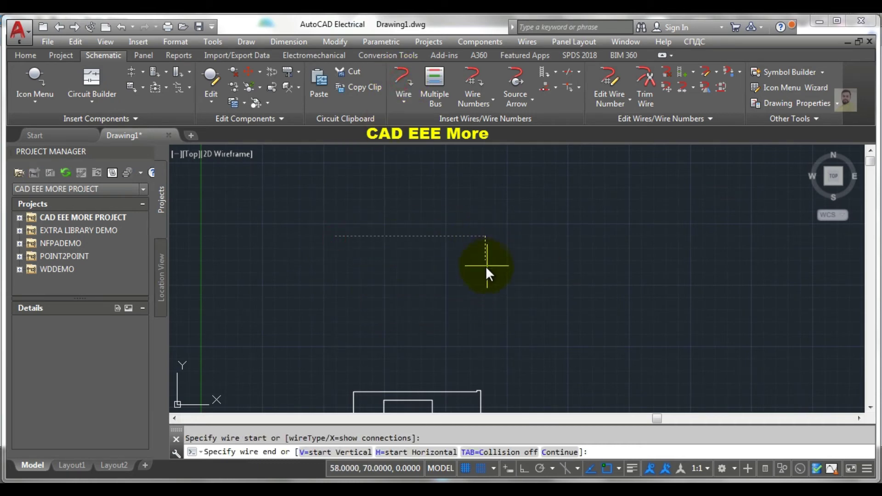
click(485, 288)
click(412, 295)
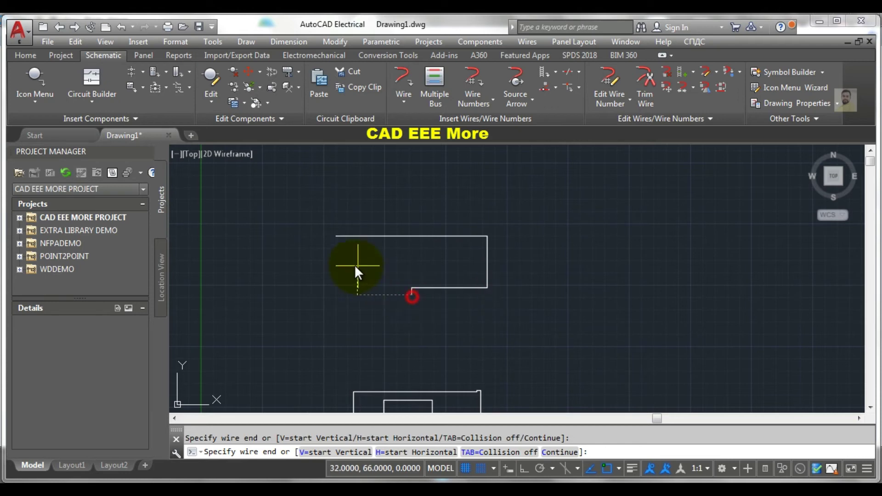
click(355, 265)
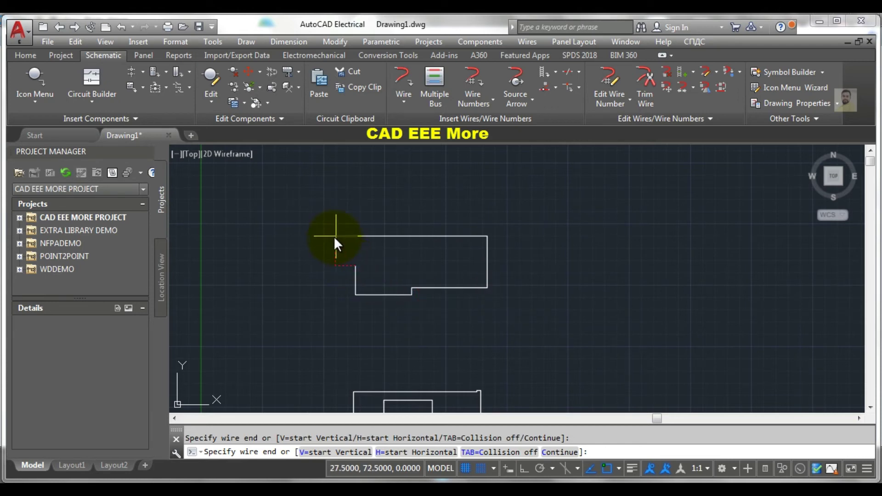
click(335, 236)
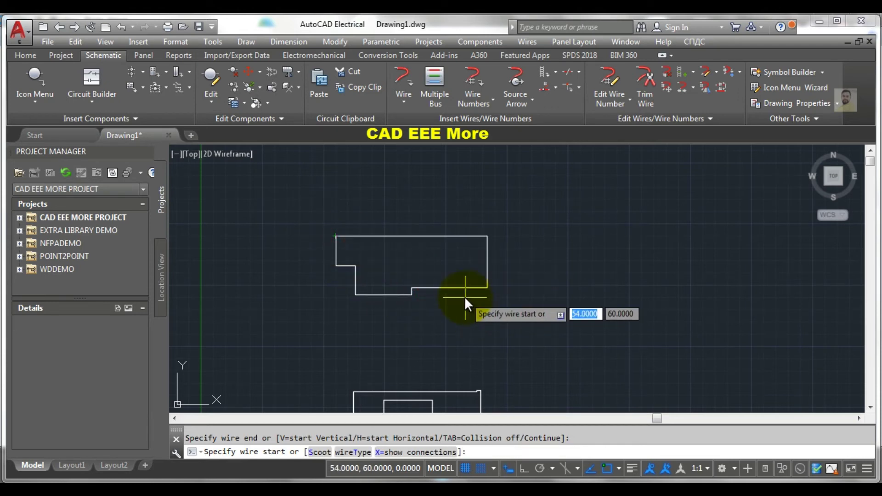
key(Escape)
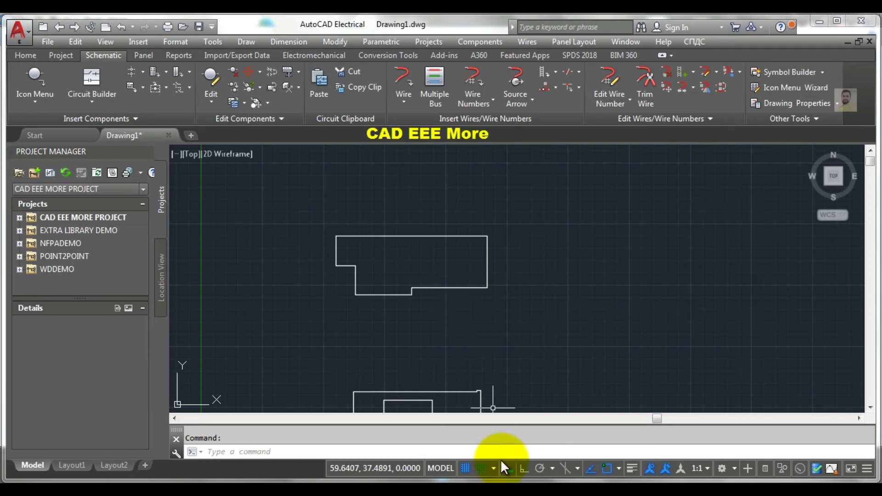
click(472, 468)
Step: Turn off snap tracking and start a new wire to the right of the outlines
scroll(423, 305, up, 2)
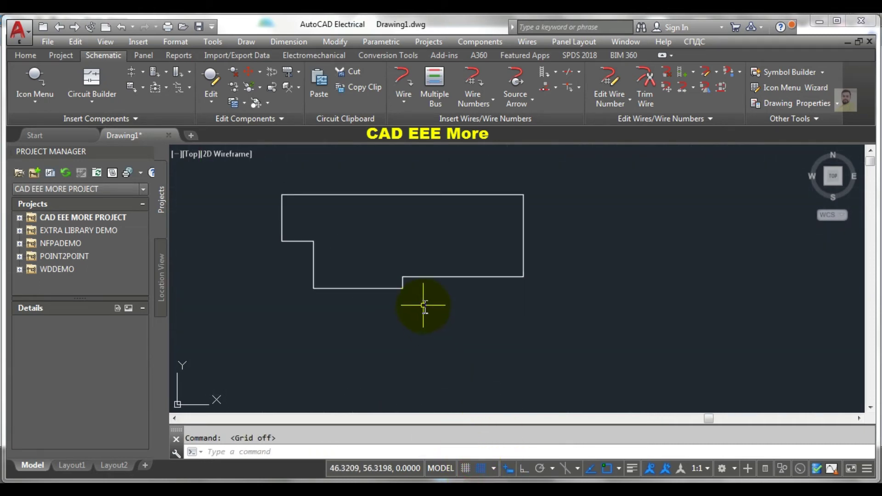
scroll(394, 257, up, 4)
scroll(395, 257, down, 2)
scroll(394, 257, down, 3)
scroll(394, 256, down, 3)
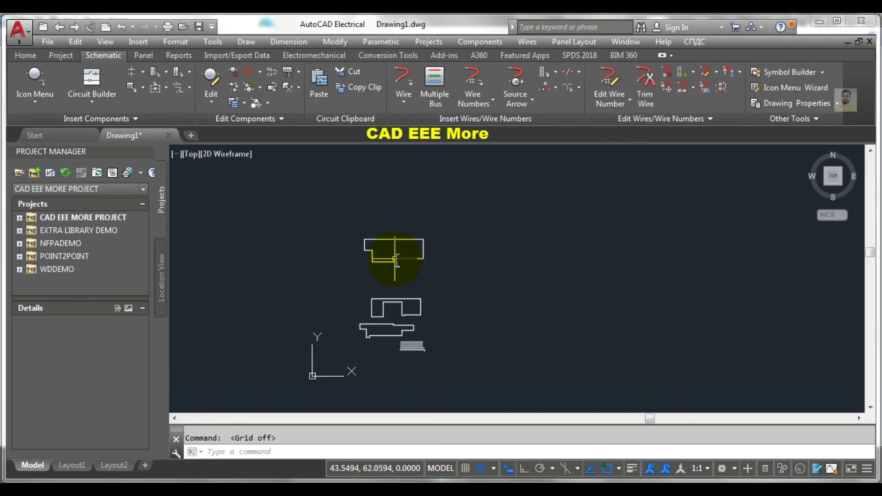
mouse_move(394, 256)
middle_down()
mouse_move(407, 284)
mouse_move(415, 224)
mouse_move(369, 333)
middle_up()
click(404, 79)
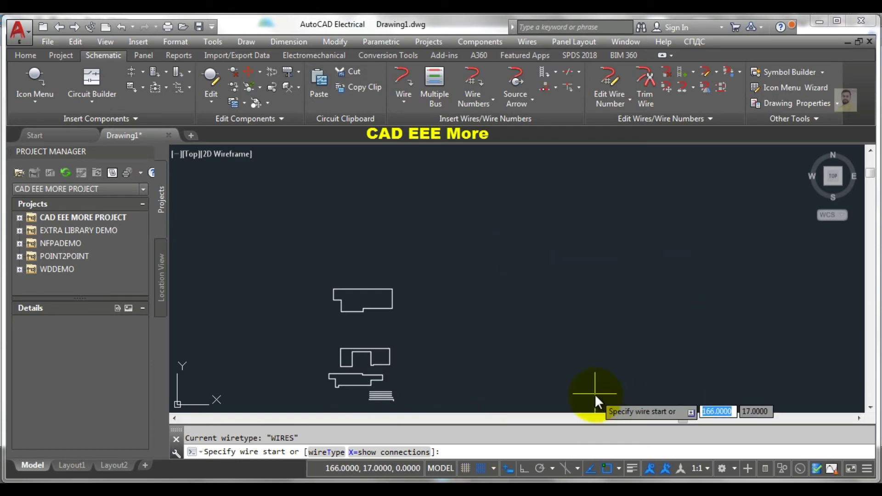
click(590, 471)
click(491, 207)
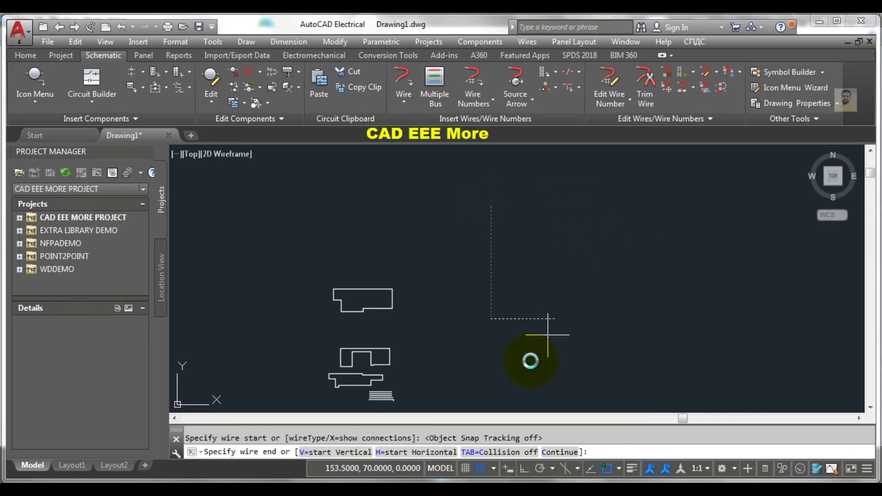
Step: Run the wire right and down to its corner with grid shown, then restore snap tracking
click(465, 467)
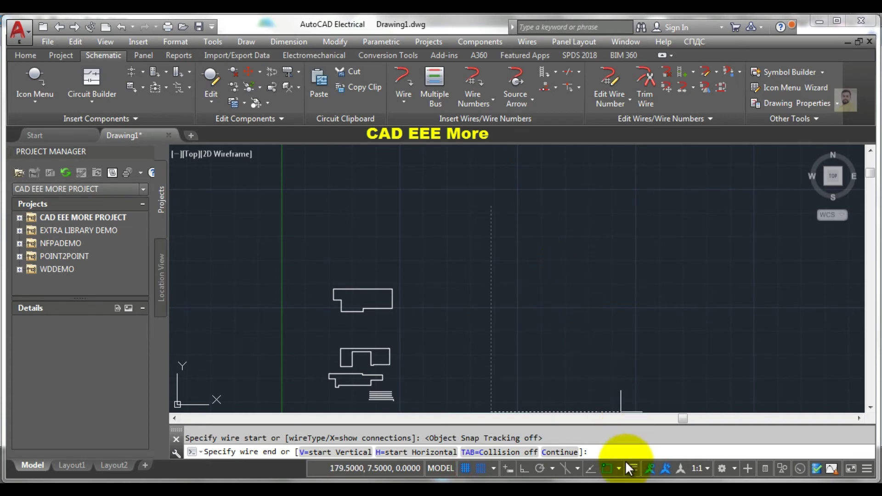
click(604, 468)
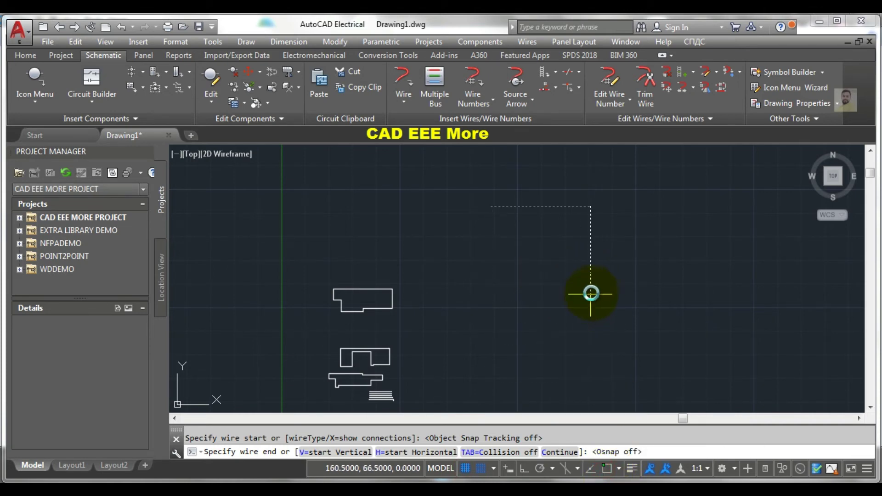
click(595, 289)
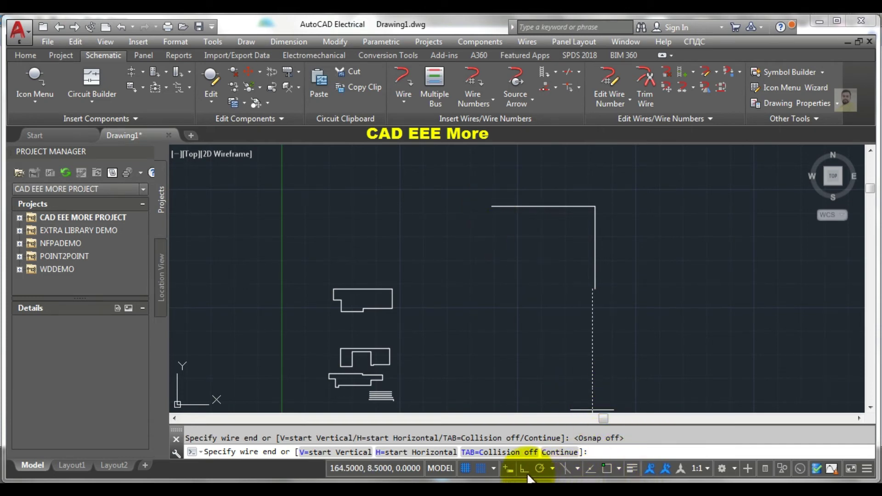
click(603, 468)
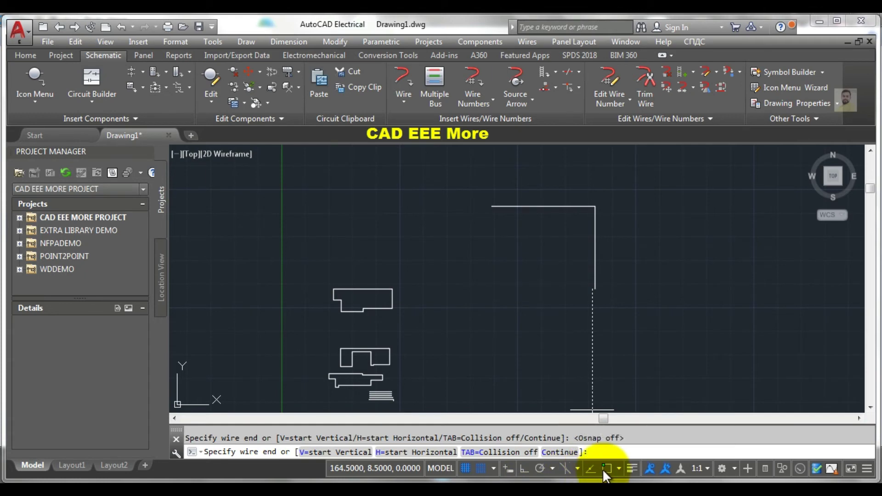
click(590, 468)
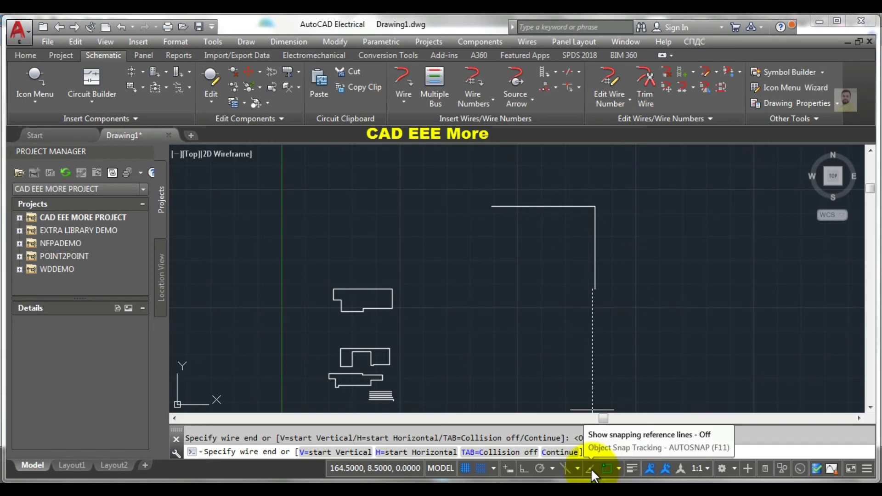
click(591, 469)
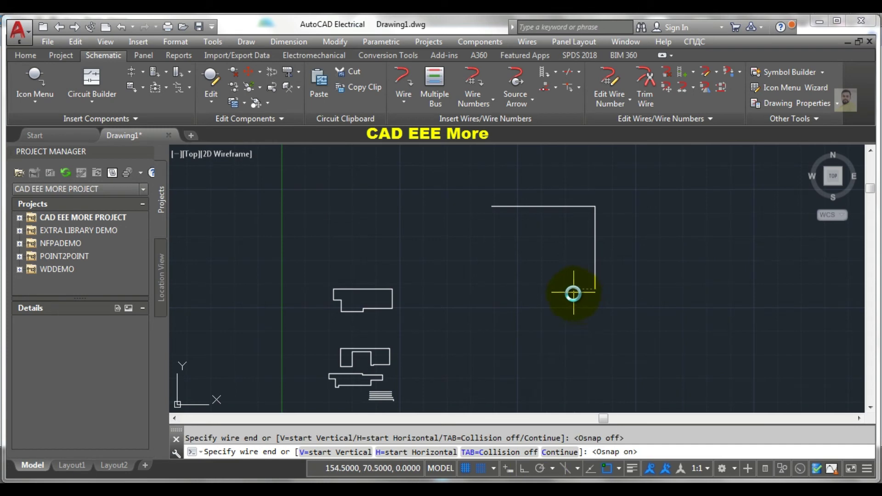
key(Escape)
click(591, 468)
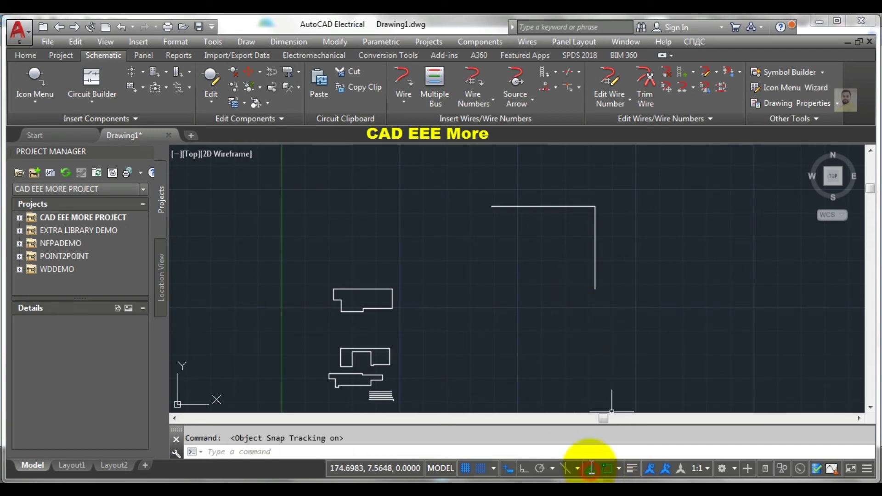
Step: Close the L-shaped wire into a rectangle and hide the grid
click(399, 77)
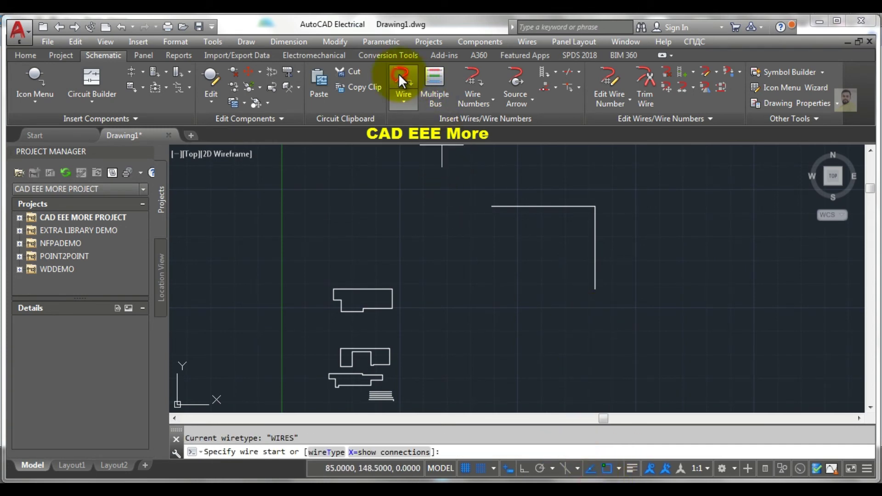
click(489, 207)
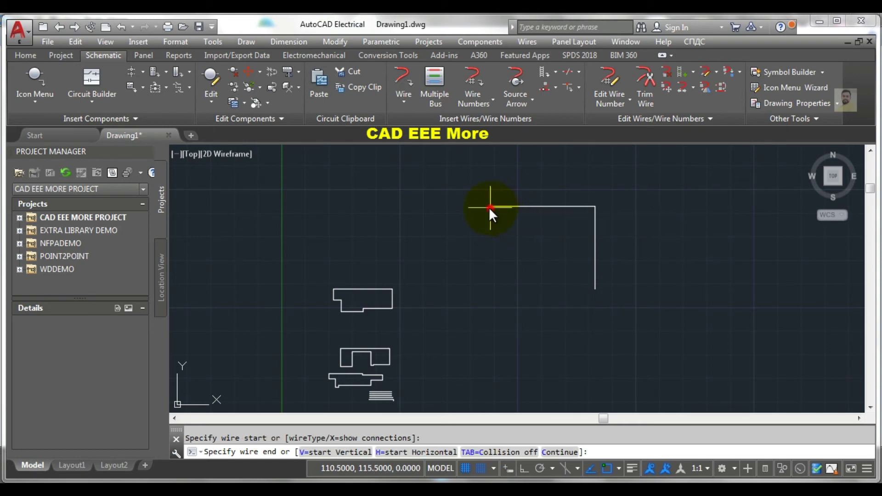
click(595, 288)
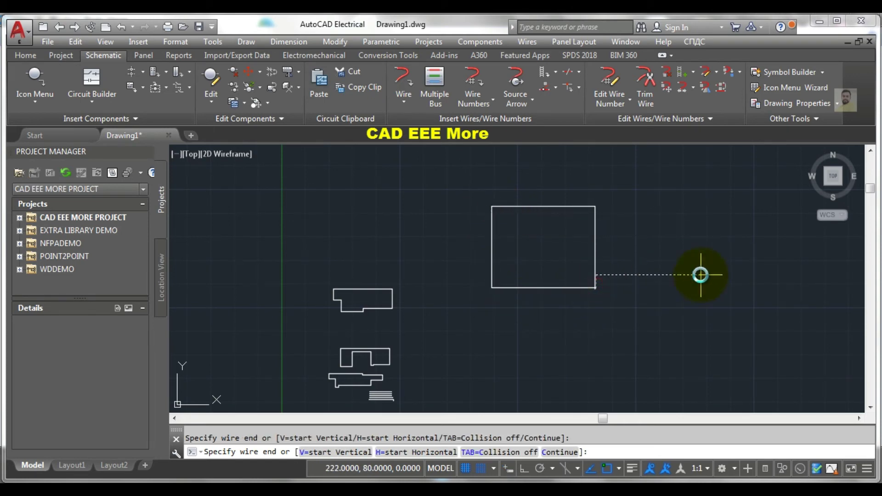
key(Escape)
click(465, 467)
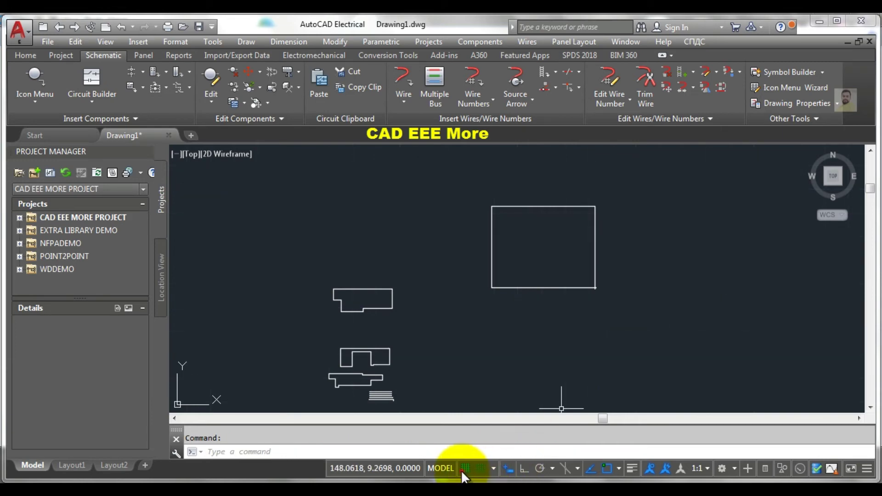
click(539, 321)
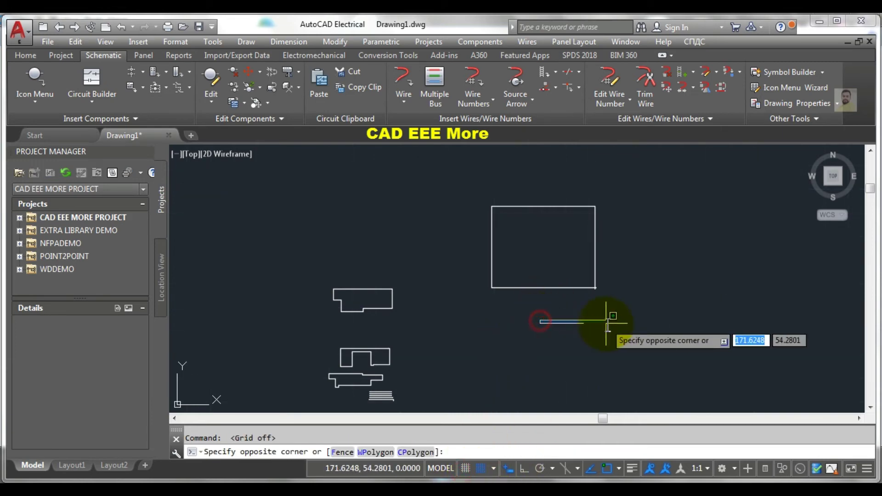
click(642, 316)
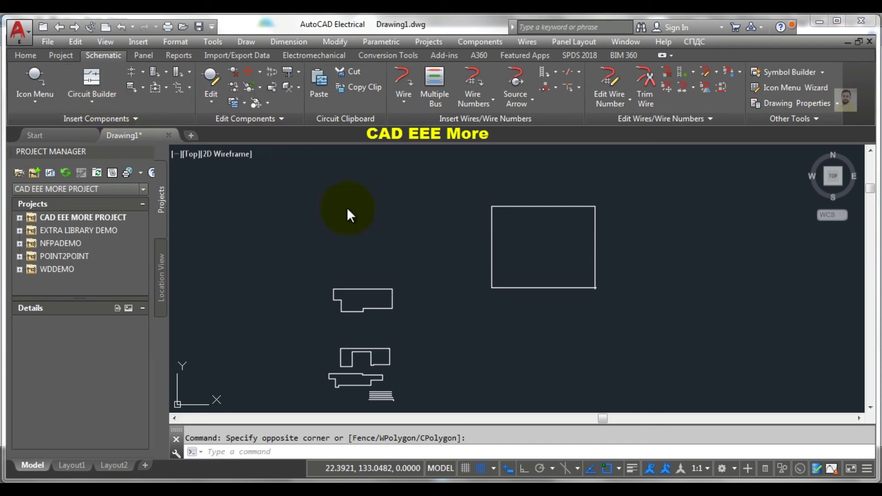
Step: Draw a second rectangular wire overlapping the first one's lower right corner, leaving room above
click(397, 88)
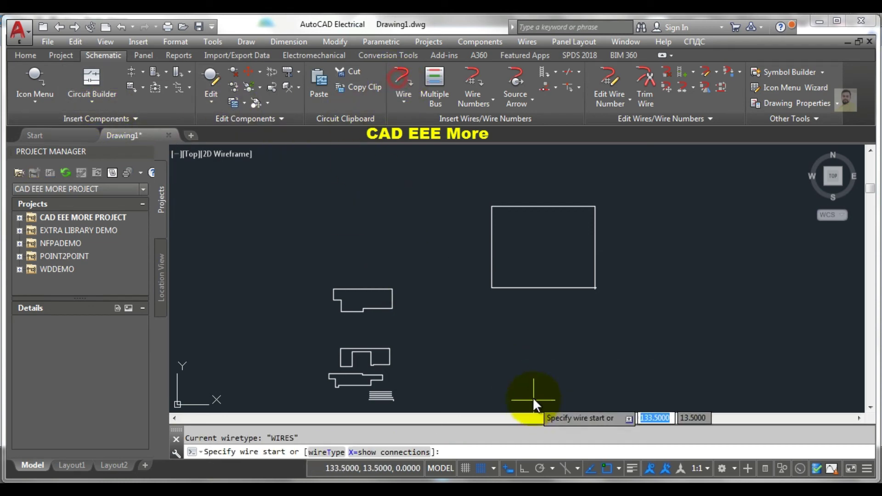
click(524, 345)
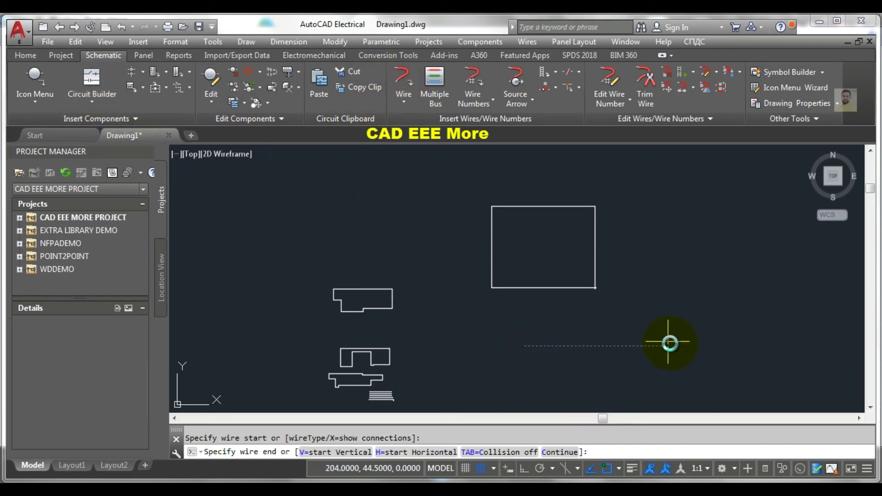
click(686, 286)
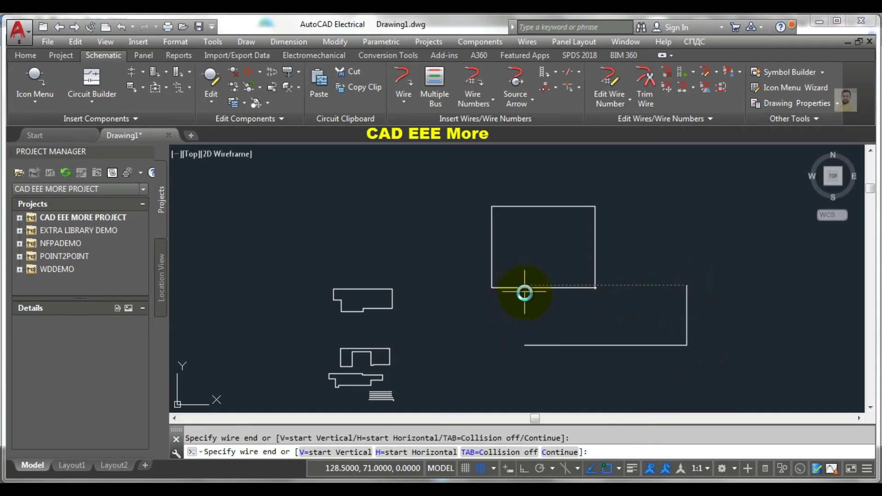
click(525, 345)
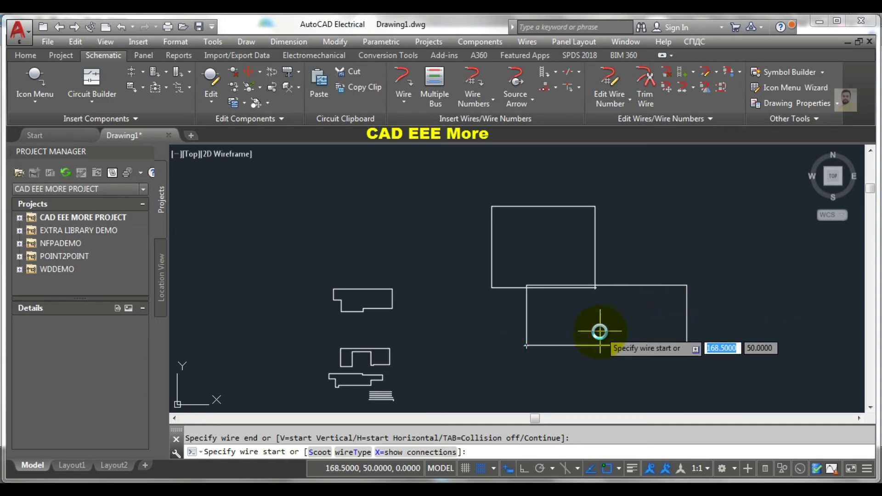
key(Escape)
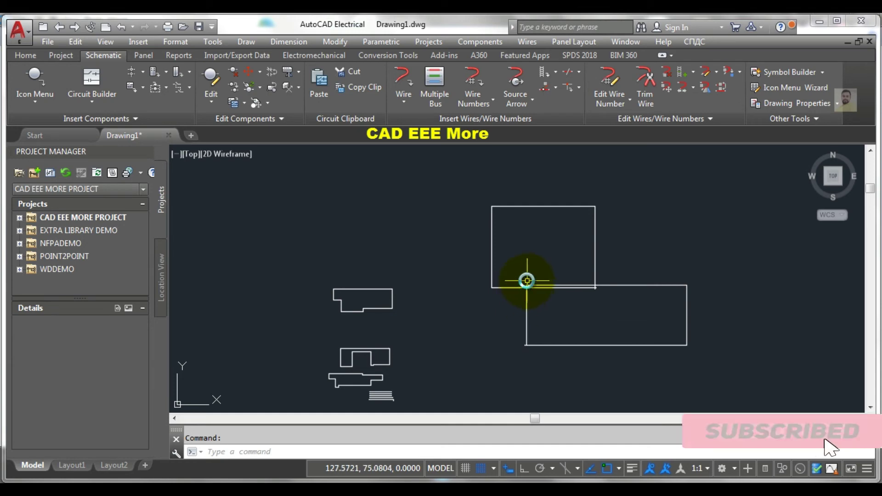
scroll(453, 240, down, 2)
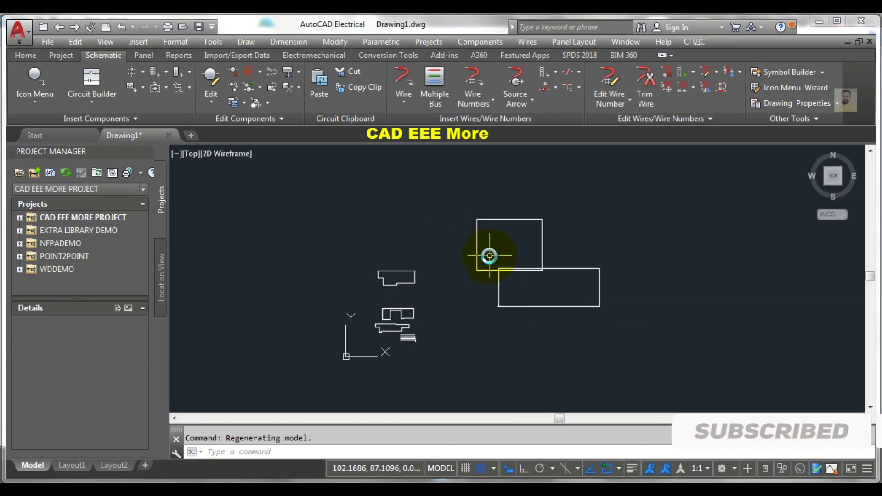
mouse_move(452, 241)
middle_down()
mouse_move(374, 287)
mouse_move(363, 320)
middle_up()
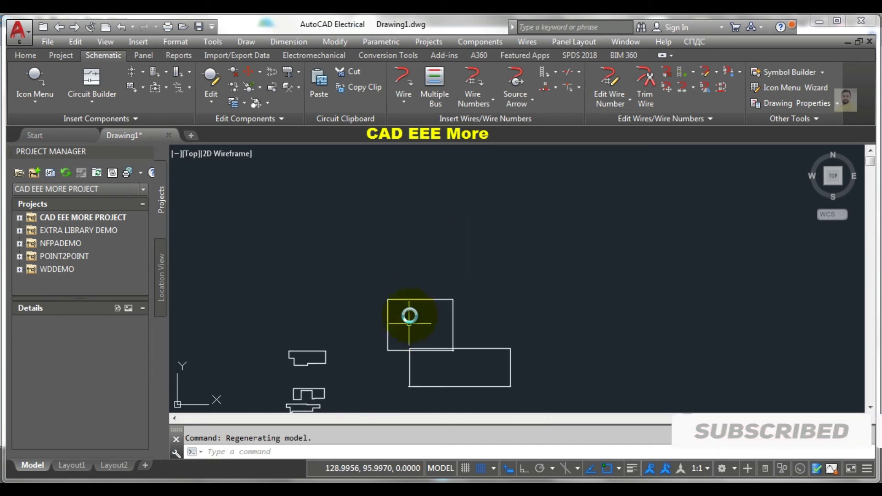
Step: Switch wire drawing to 45 Degree mode and start a wire at the upper left
click(393, 106)
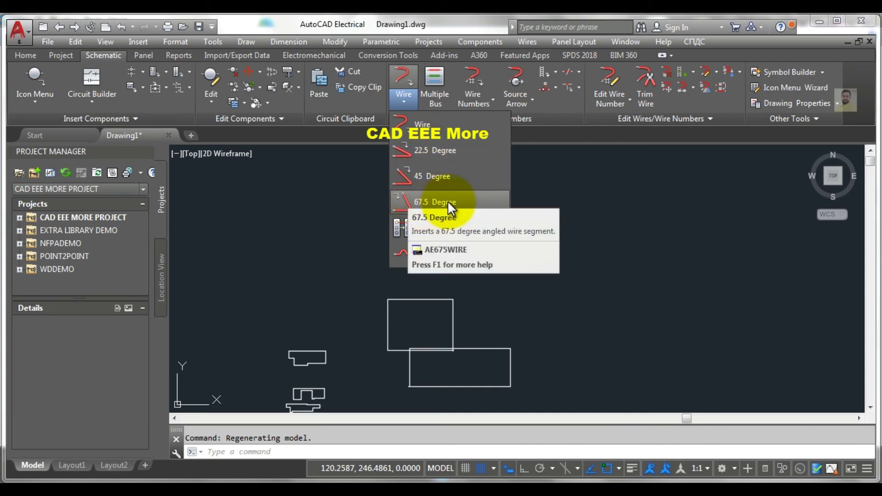
click(429, 176)
scroll(460, 203, down, 4)
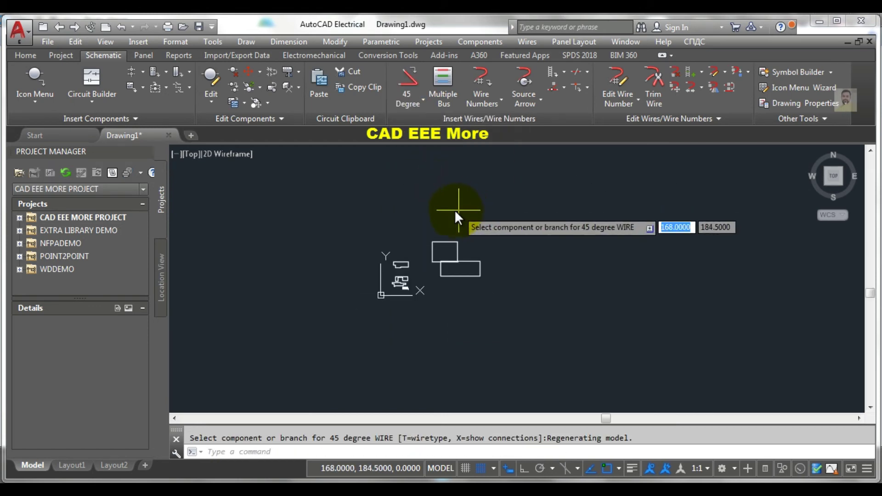
middle_drag(454, 209, 475, 329)
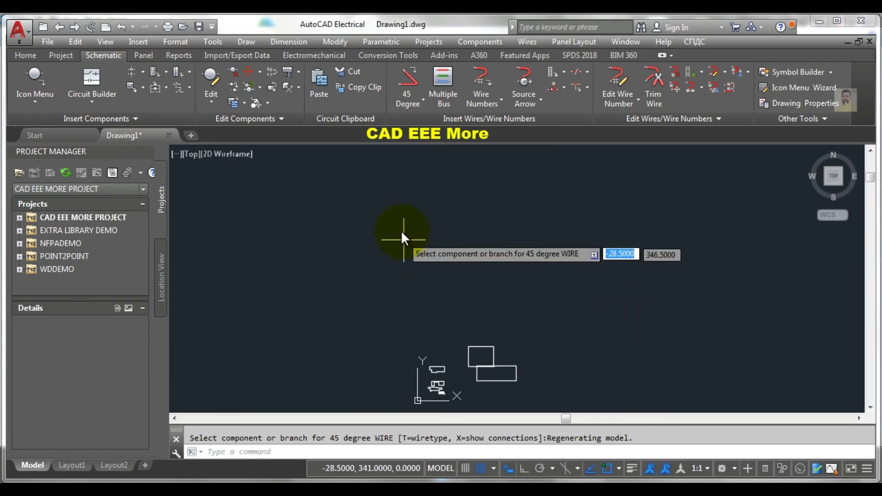
click(387, 211)
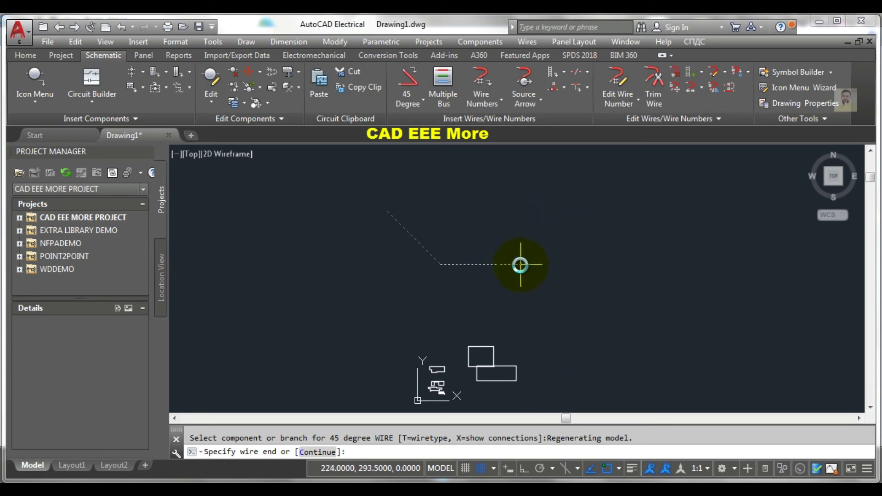
Step: Draw the looping wire path of horizontal, vertical and 45-degree segments
click(478, 278)
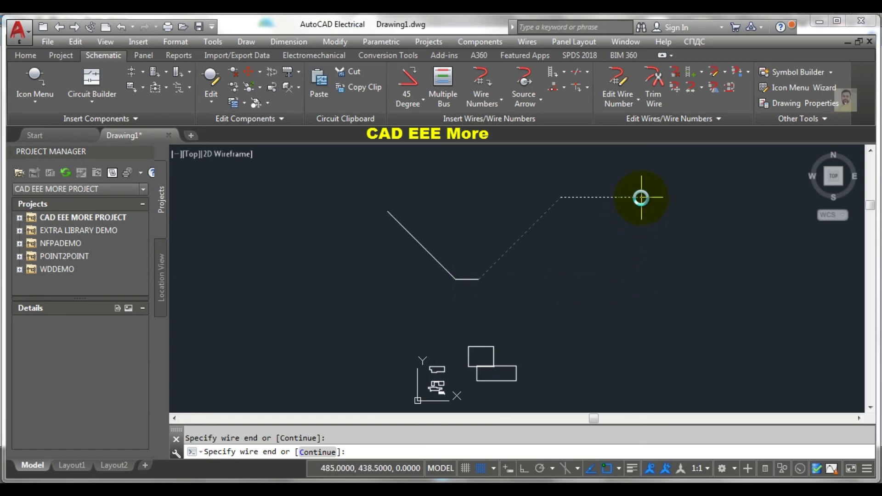
click(633, 215)
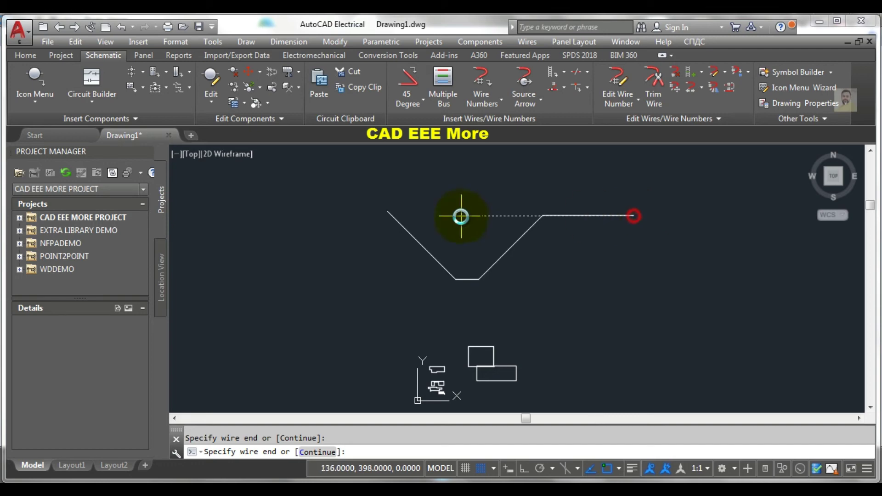
click(429, 168)
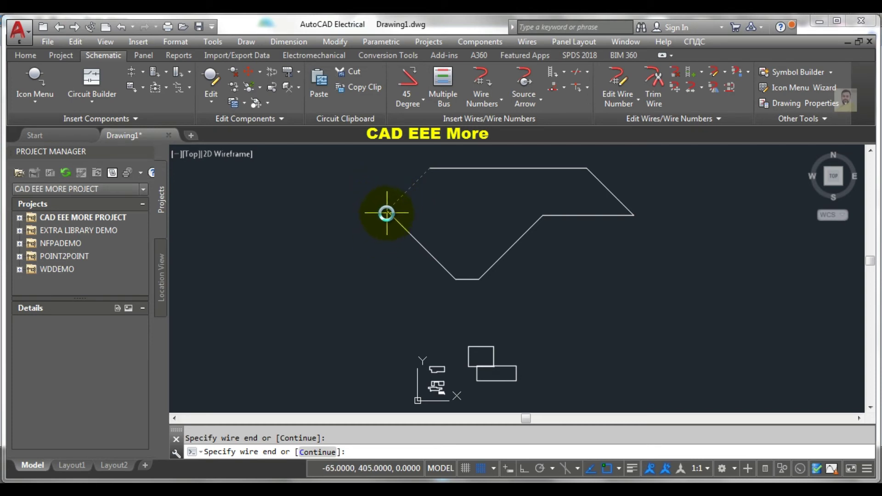
click(371, 290)
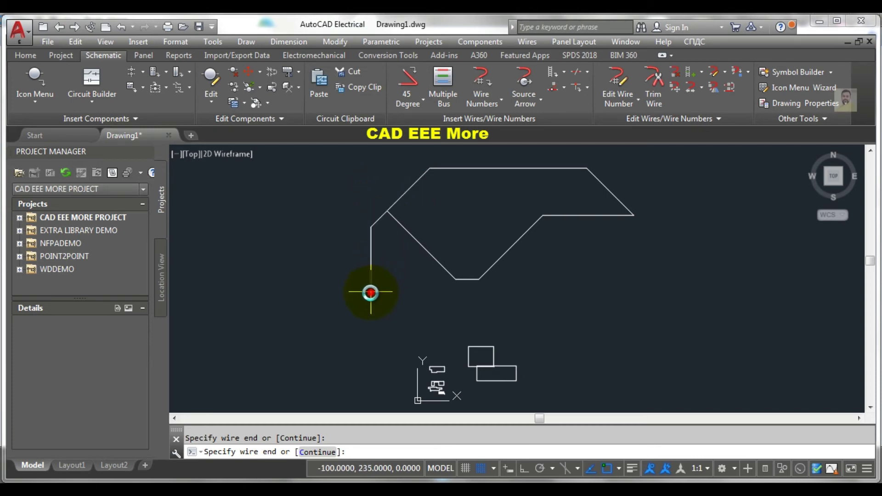
click(435, 332)
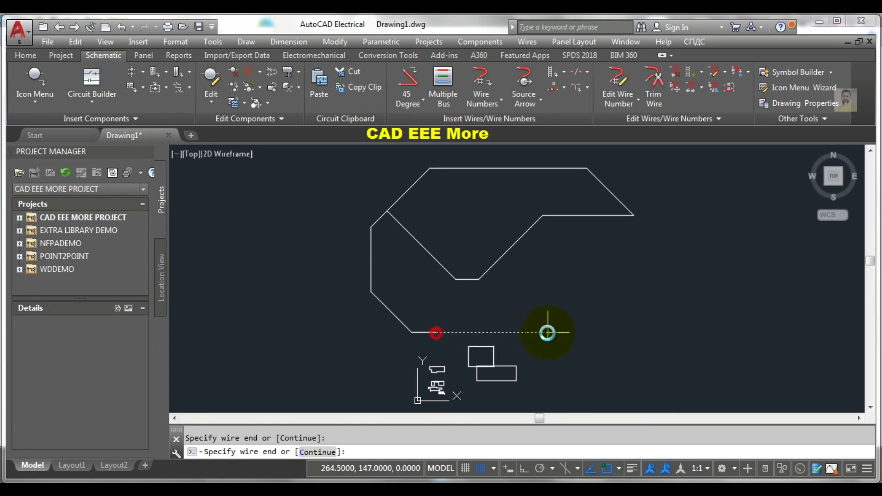
click(561, 332)
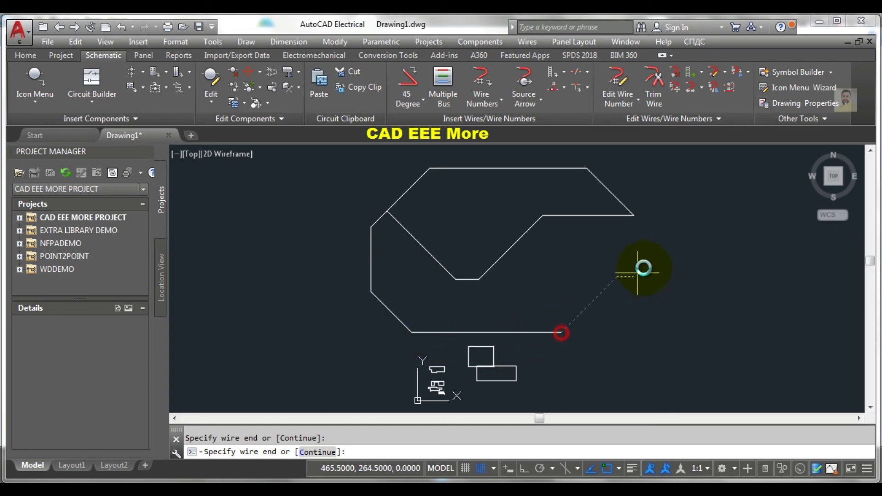
click(642, 257)
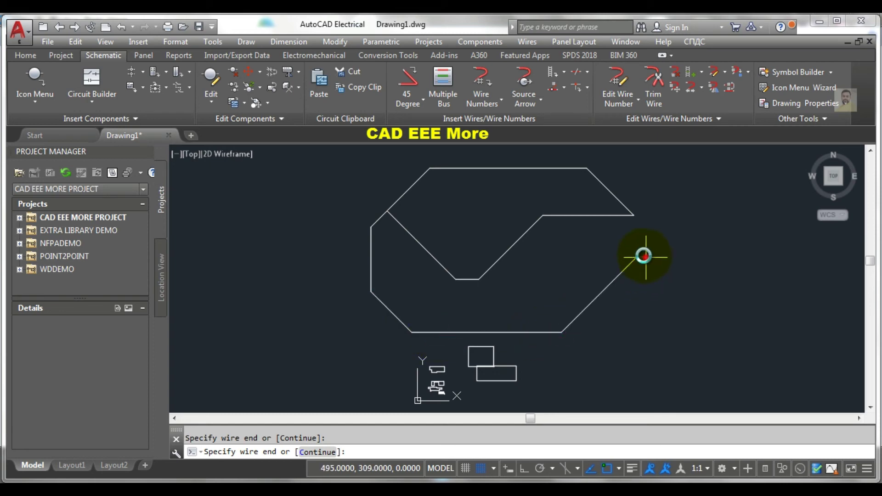
click(632, 215)
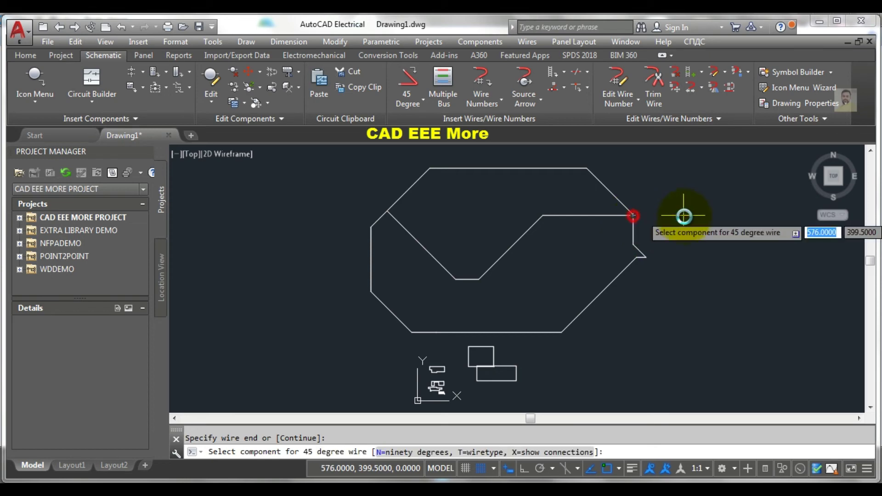
click(395, 109)
click(436, 151)
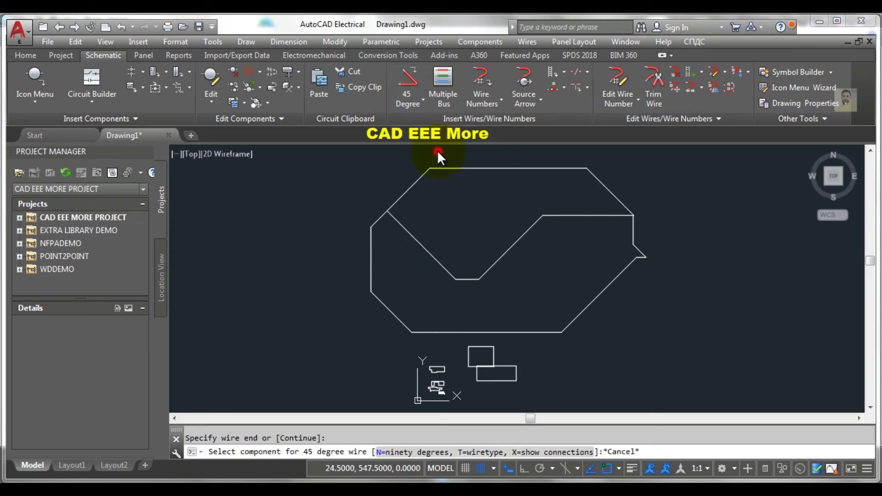
Step: Draw a closed 22.5-degree wire outline with a sloped corner on the left
click(201, 215)
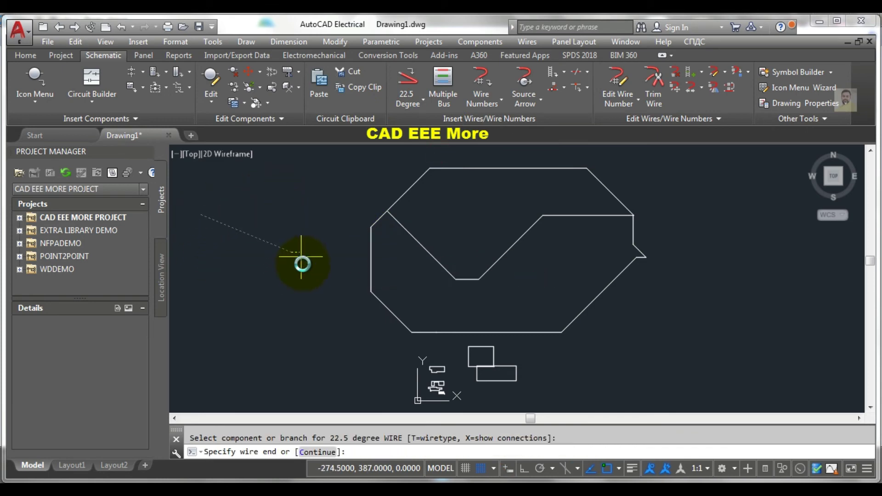
click(297, 317)
click(218, 319)
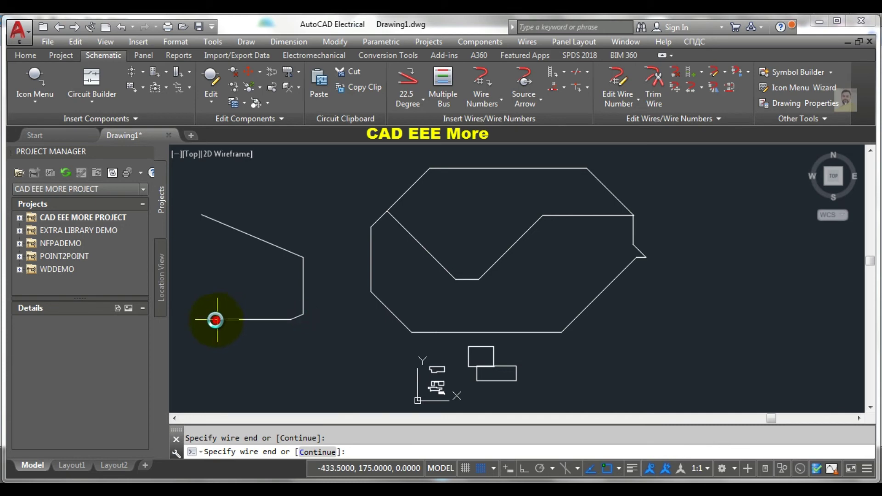
click(200, 215)
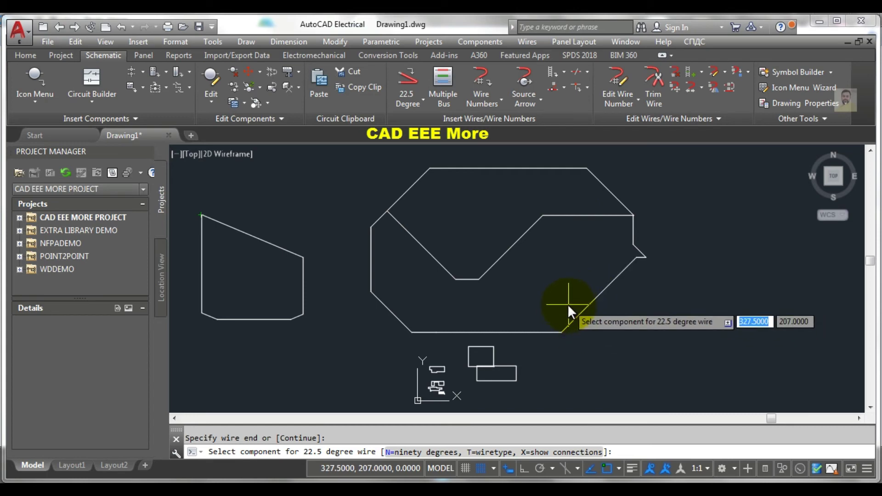
Step: Turn Snap off and draw a second closed 22.5-degree outline with a diagonal edge
scroll(528, 280, down, 4)
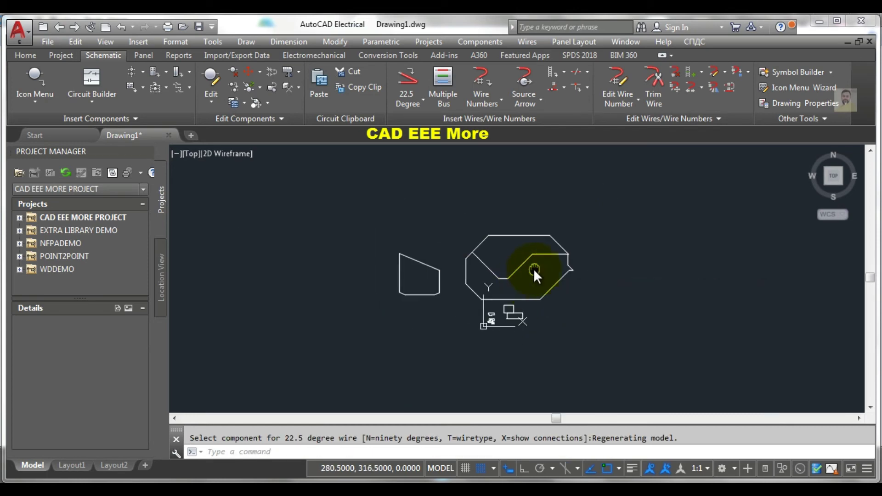
middle_drag(533, 268, 487, 367)
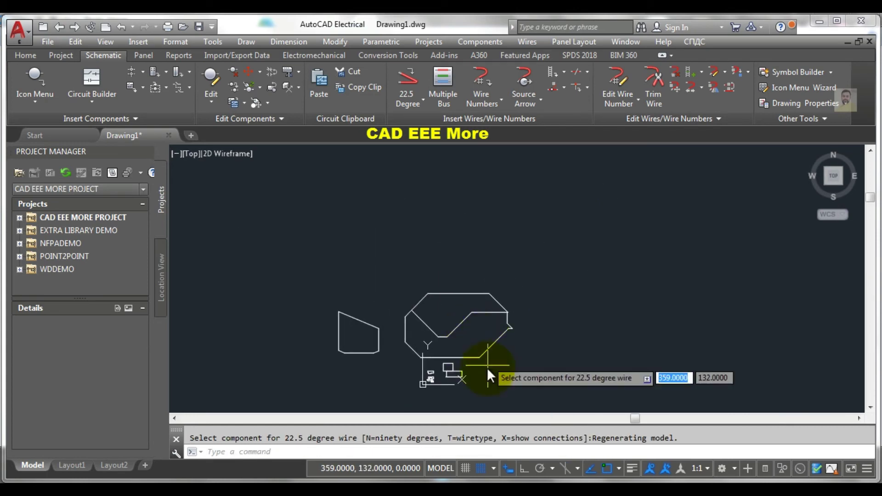
click(479, 468)
click(475, 236)
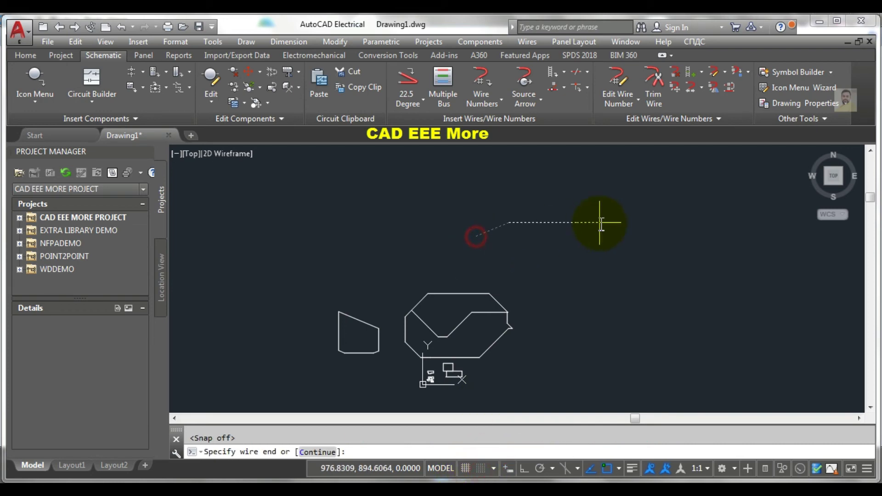
click(599, 222)
click(622, 289)
click(551, 290)
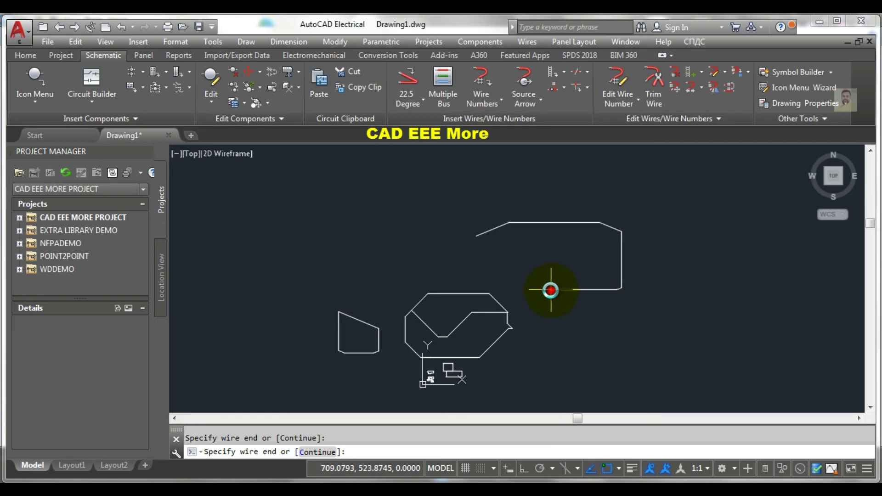
click(475, 236)
right_click(564, 248)
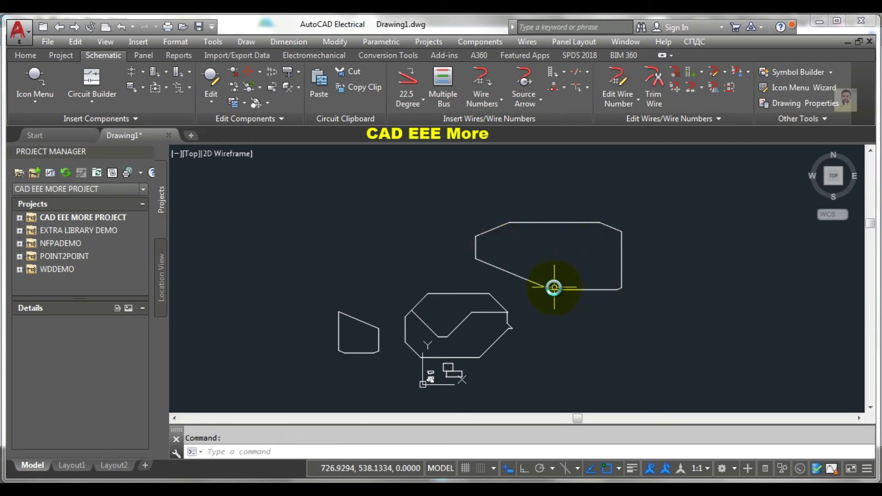
Step: Switch to 67.5 Degree wires and draw a four-point closed outline with steep slanted ends
click(404, 107)
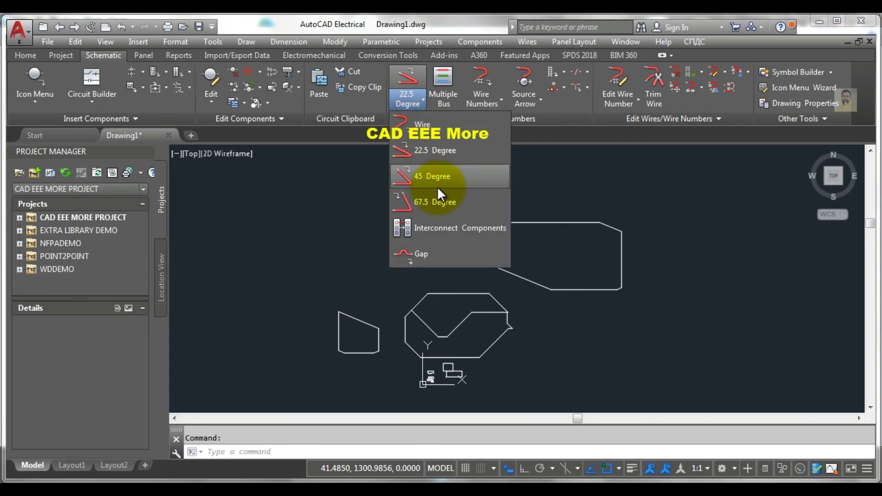
click(437, 202)
click(272, 204)
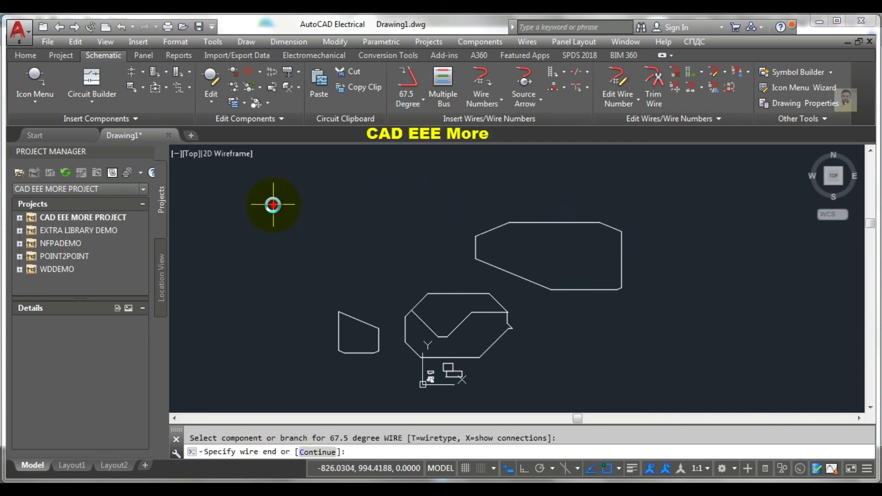
click(422, 174)
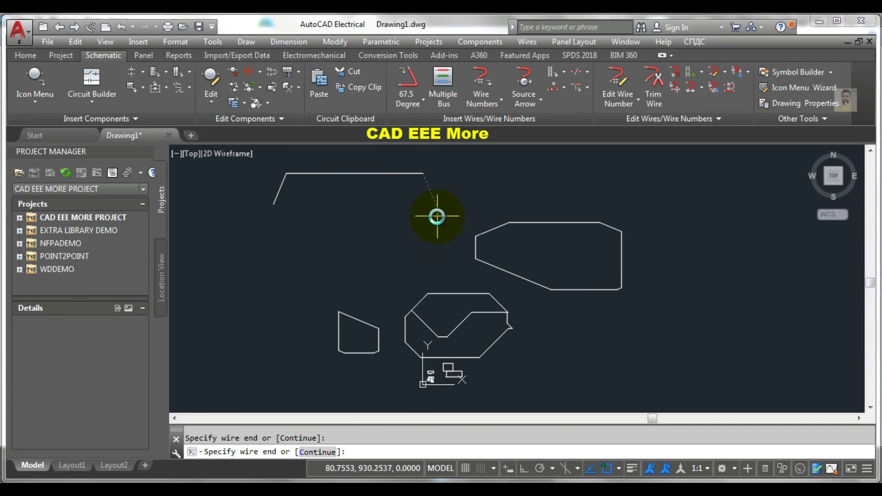
click(433, 209)
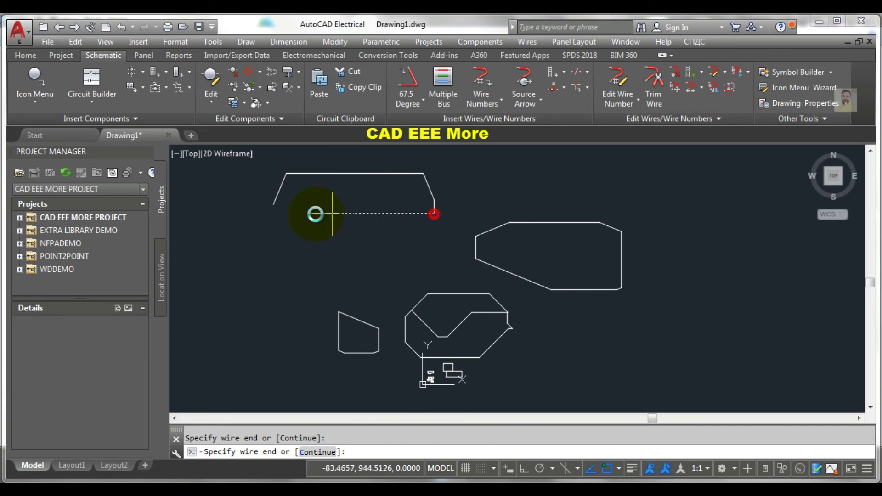
click(273, 204)
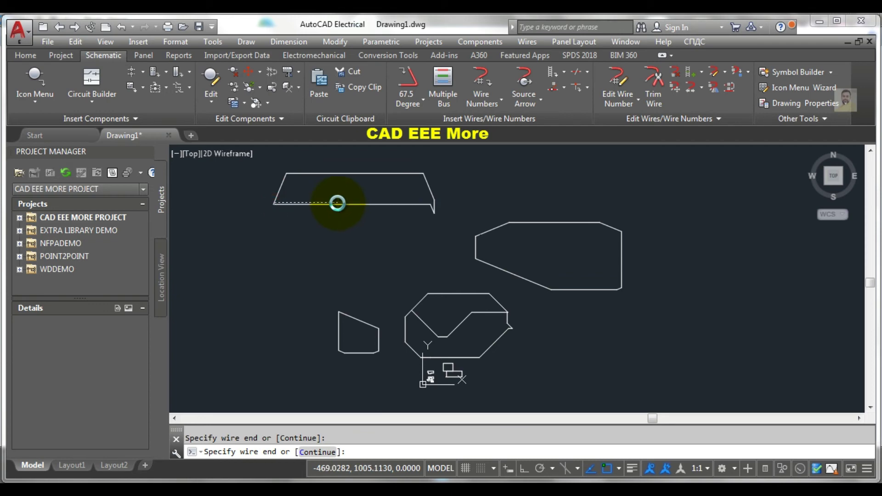
key(Return)
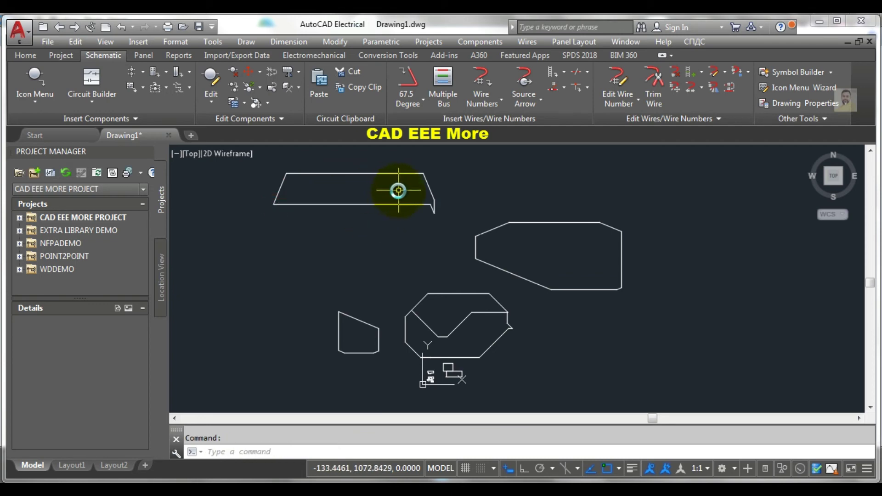
scroll(397, 192, down, 3)
scroll(406, 199, down, 3)
Step: Search around the drawing, then Zoom All (Z, A) to show everything
scroll(414, 206, down, 3)
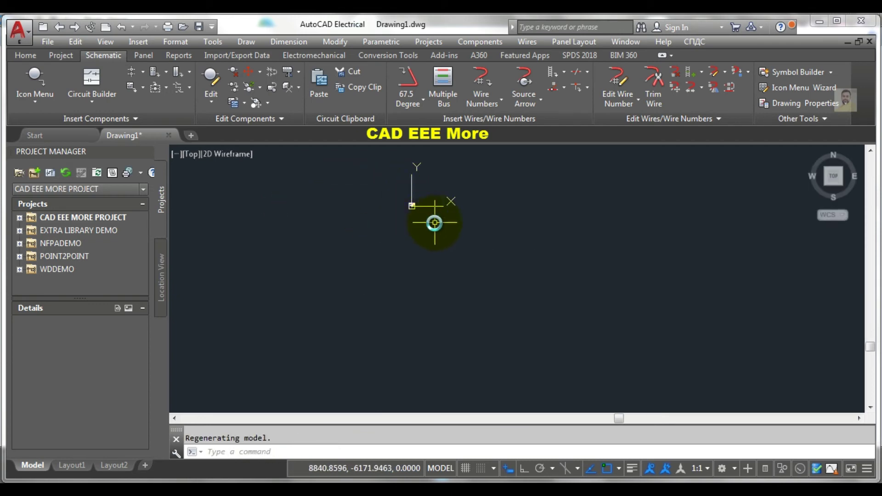
middle_drag(449, 198, 479, 216)
scroll(464, 252, down, 3)
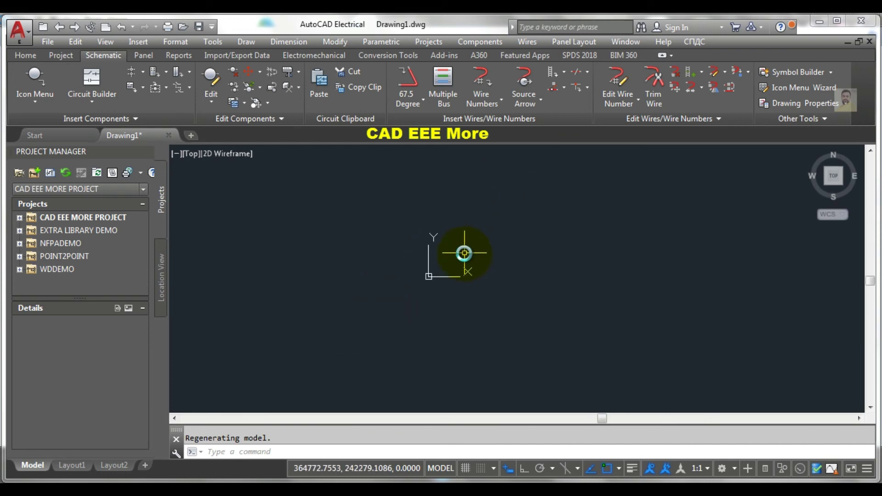
scroll(469, 246, down, 2)
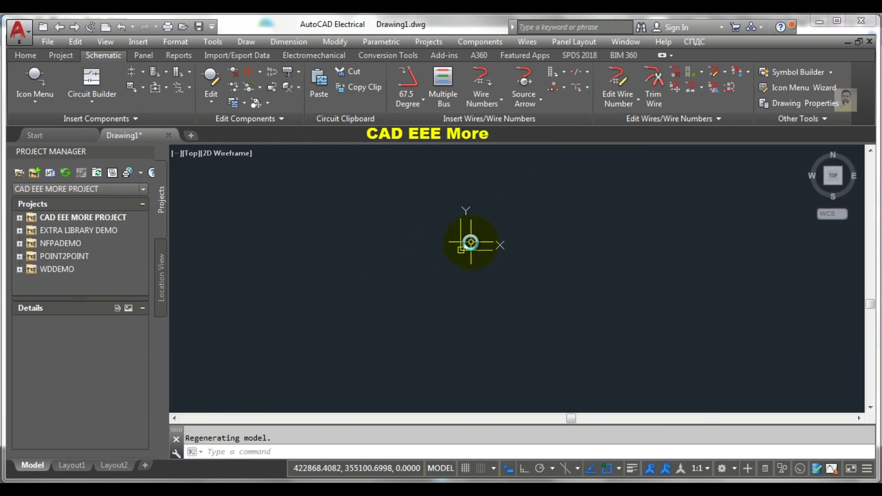
scroll(471, 242, up, 3)
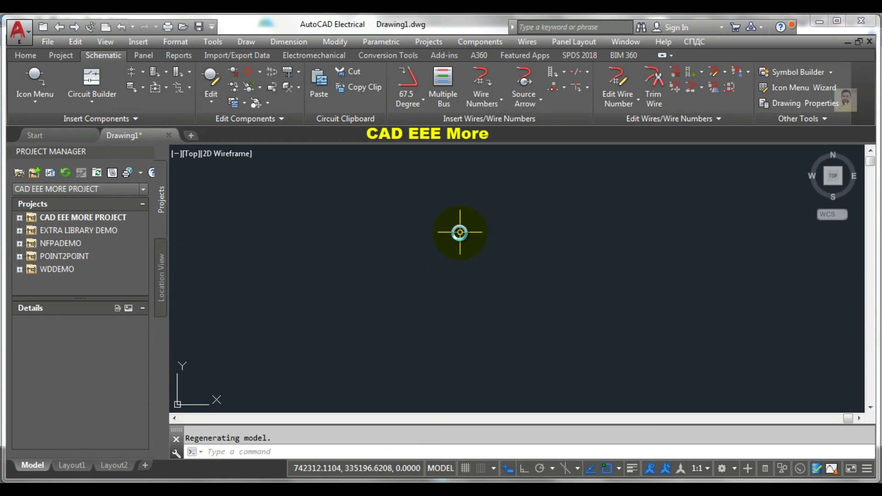
text(z)
key(Return)
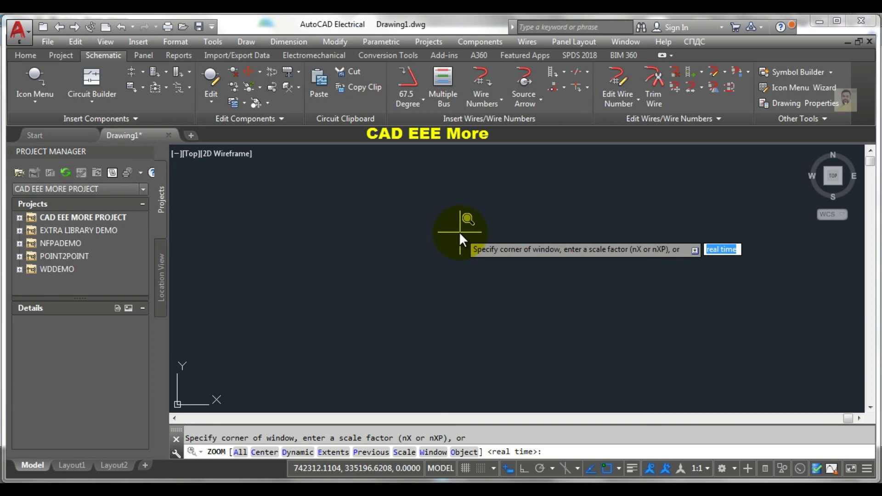
text(a)
key(Return)
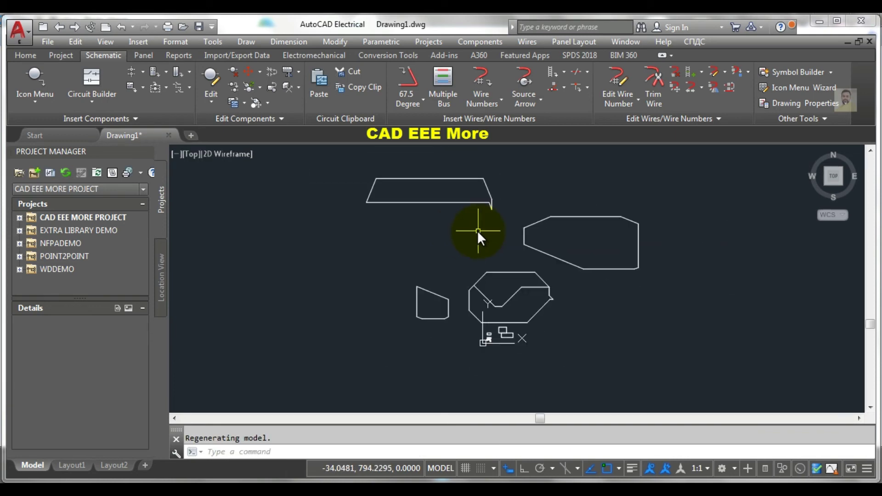
Step: Zoom in and pan until the five horizontal wires fill the view
scroll(476, 230, down, 5)
scroll(476, 230, down, 1)
scroll(500, 219, up, 3)
scroll(497, 214, up, 1)
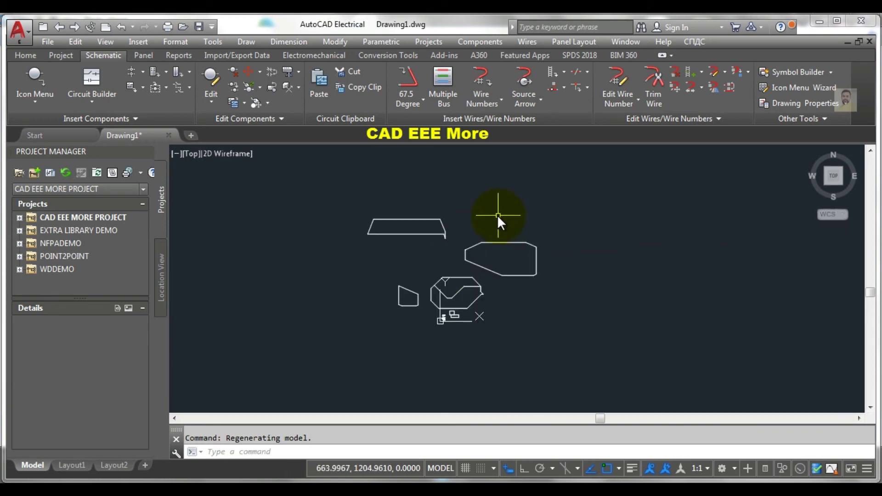
scroll(445, 368, up, 2)
scroll(472, 356, up, 3)
scroll(459, 316, up, 3)
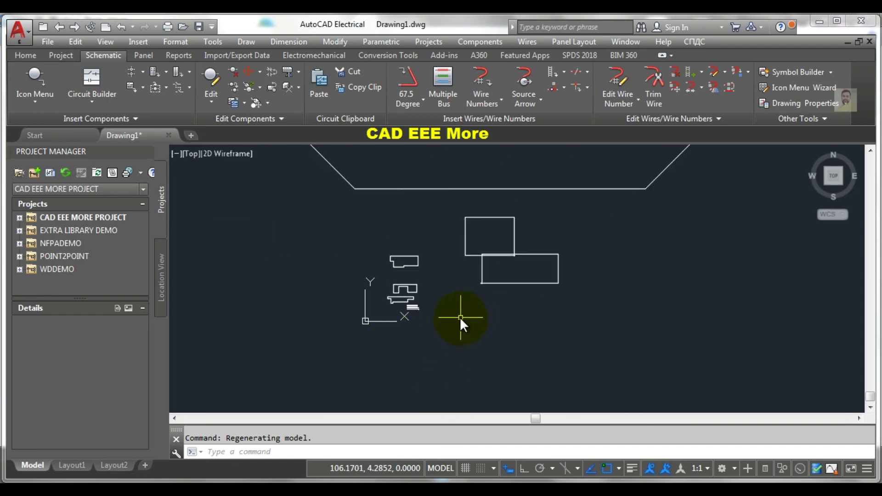
scroll(388, 295, up, 2)
scroll(457, 346, up, 2)
scroll(481, 351, up, 2)
scroll(467, 323, up, 2)
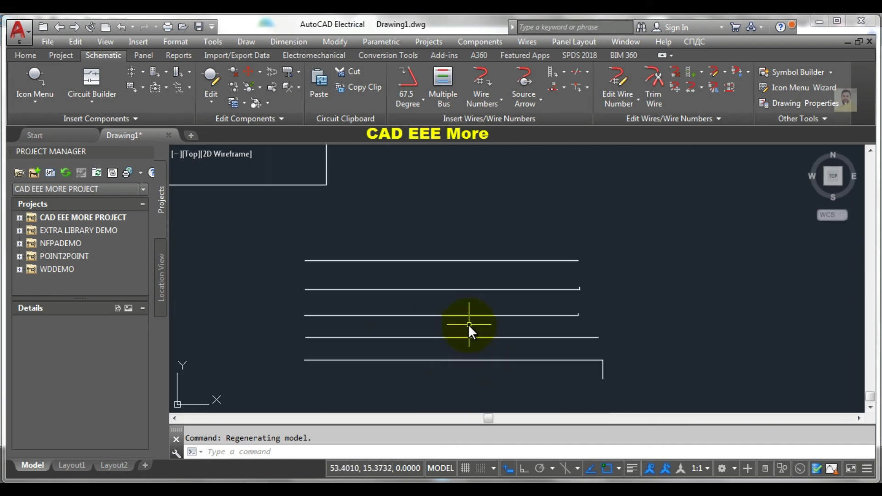
middle_drag(468, 320, 479, 252)
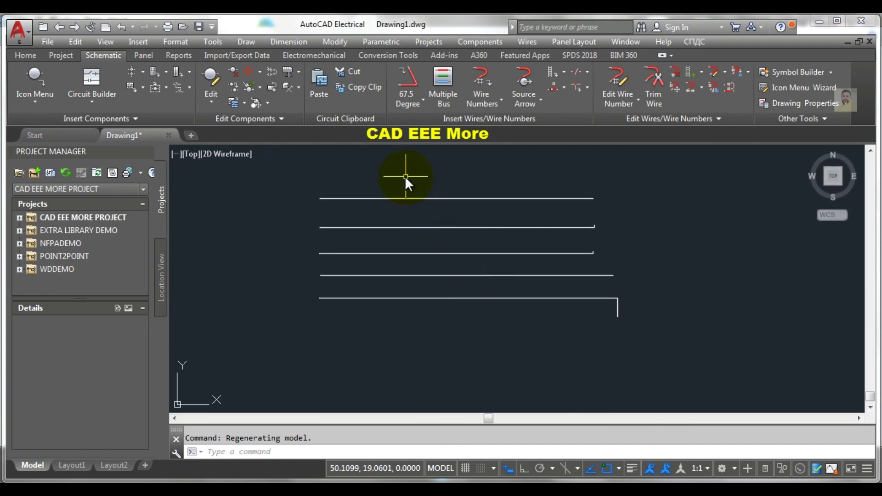
Step: Draw a plain vertical wire from above the top horizontal wire to below the bottom one
click(406, 81)
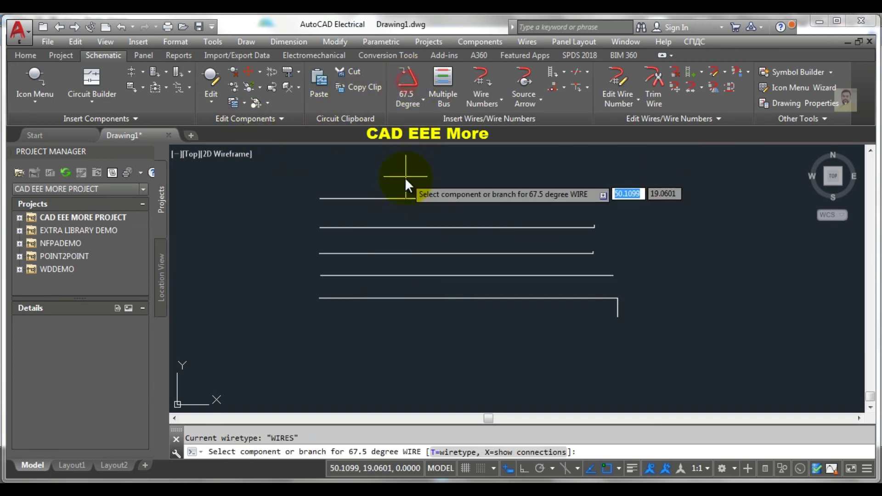
click(382, 169)
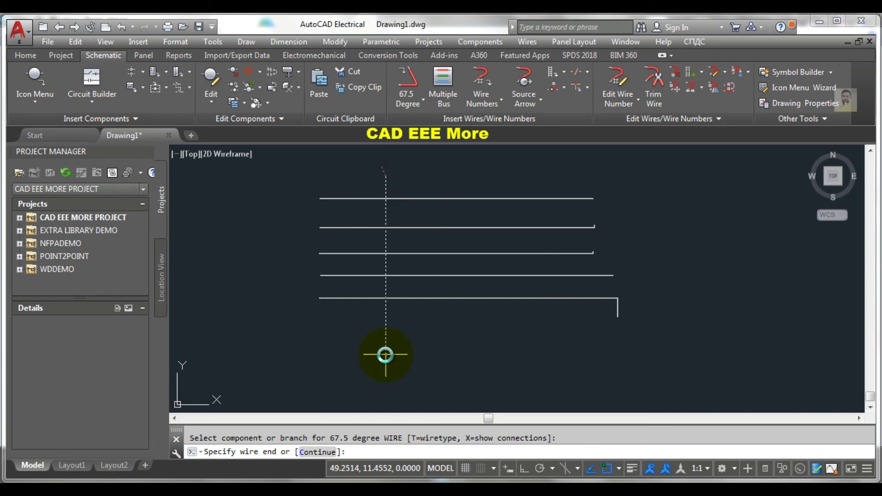
click(422, 104)
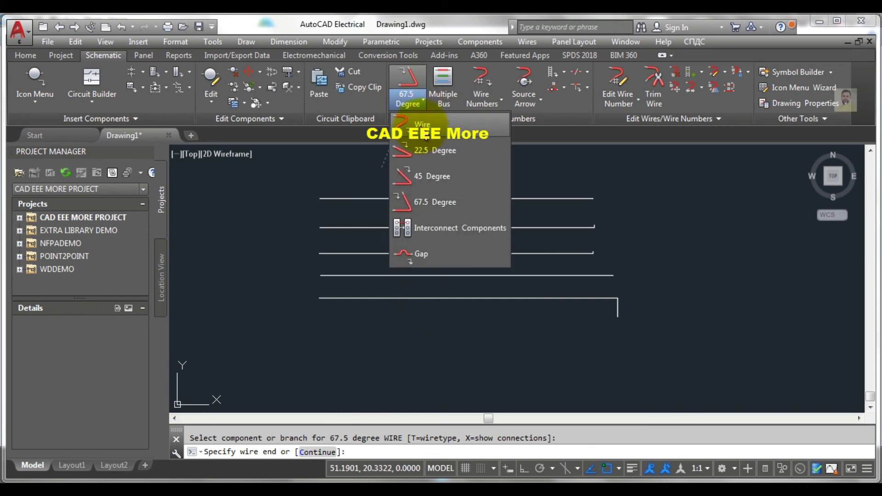
click(417, 145)
click(366, 171)
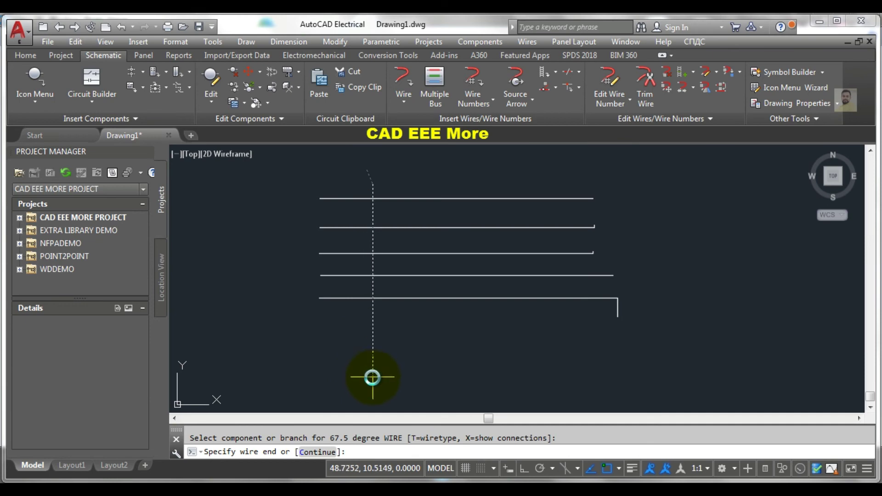
click(366, 382)
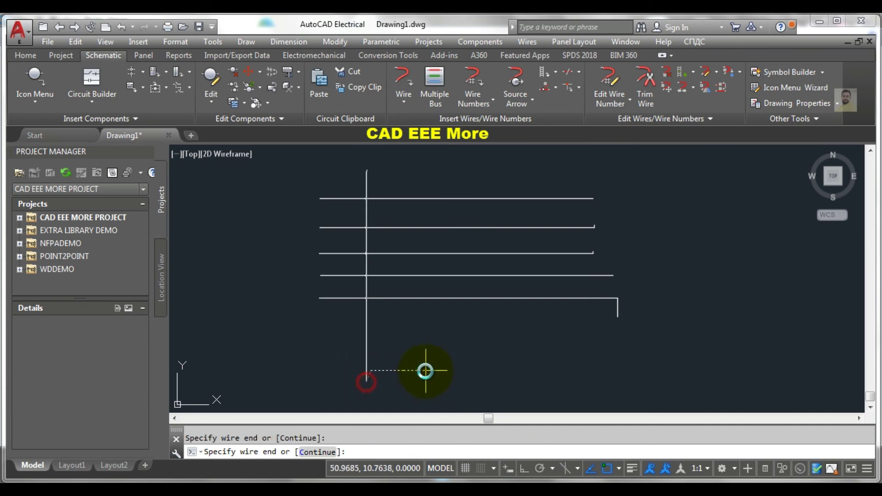
key(Escape)
Step: Zoom and pan to inspect the whole vertical wire and its crossing loops
scroll(365, 257, up, 2)
scroll(365, 255, up, 3)
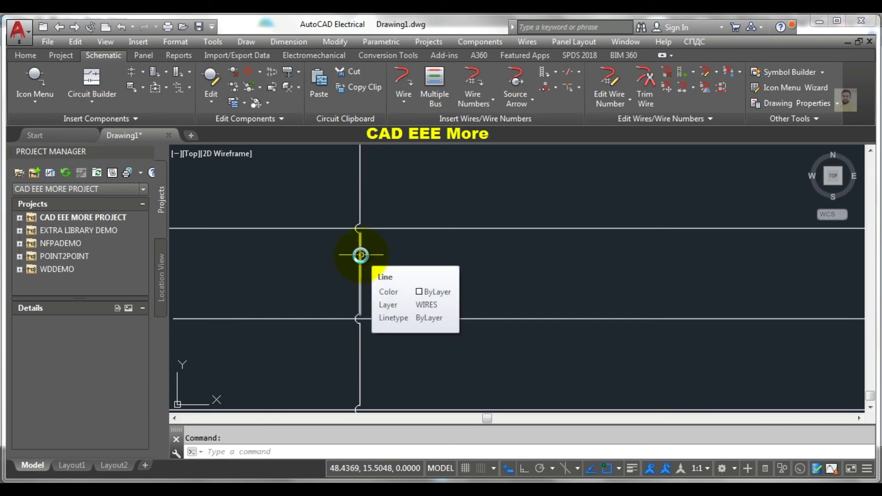
scroll(360, 255, down, 2)
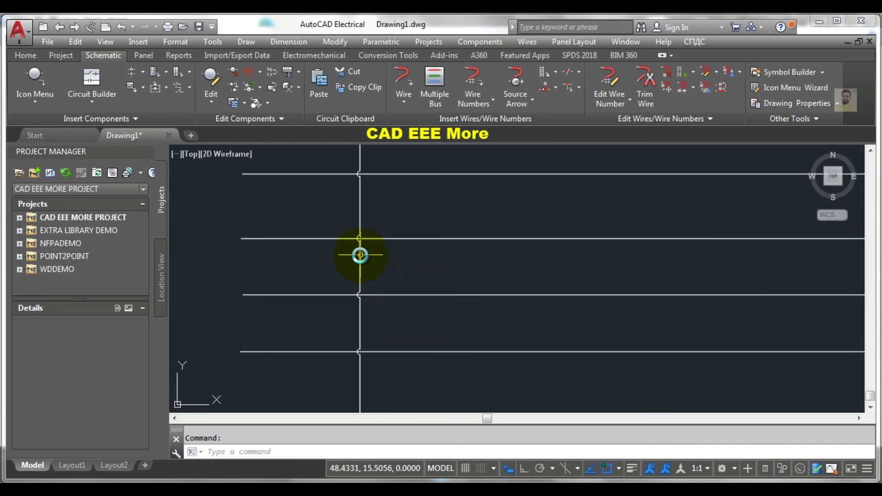
scroll(348, 167, up, 2)
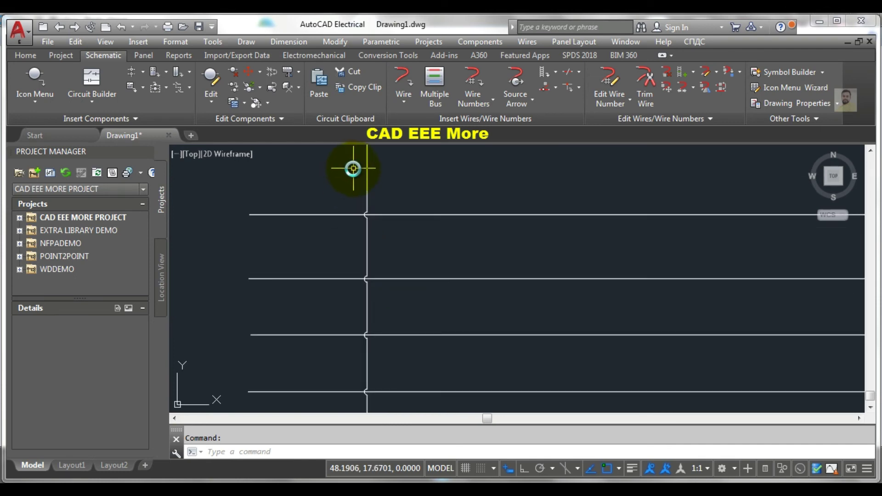
scroll(372, 189, down, 2)
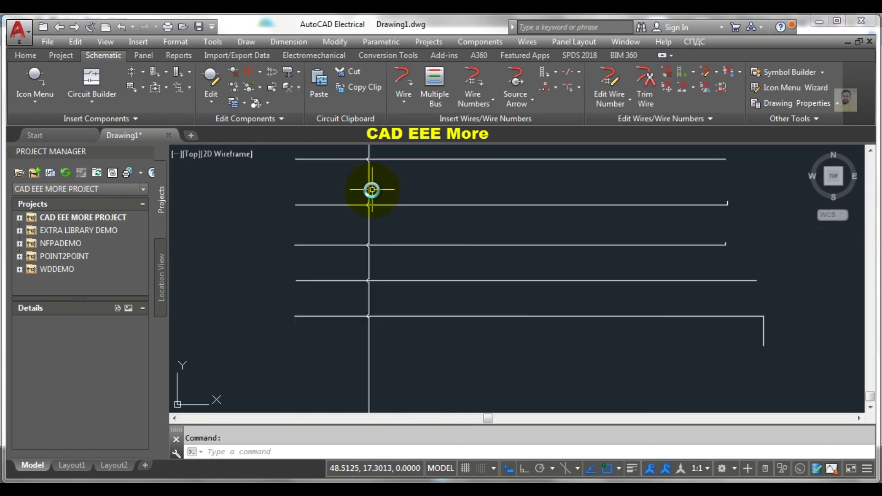
middle_drag(372, 189, 348, 249)
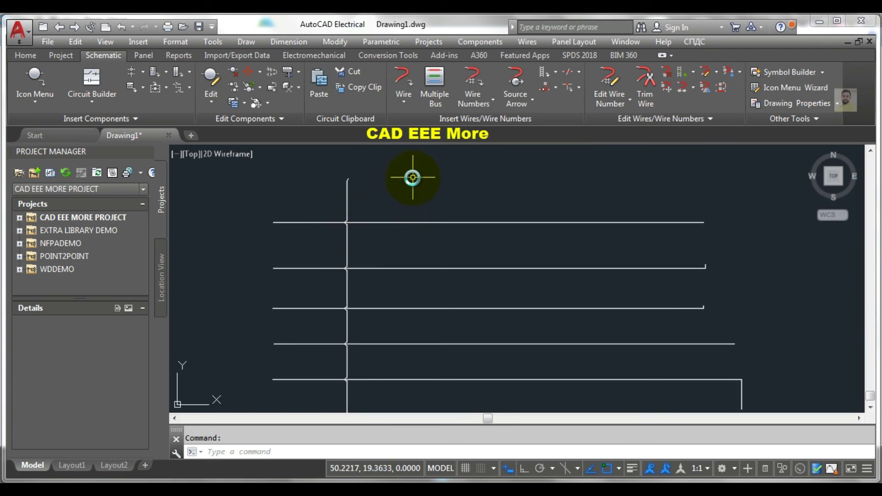
Step: Stretch the top wire's ends above and below the group, making it vertical
click(641, 223)
mouse_move(703, 223)
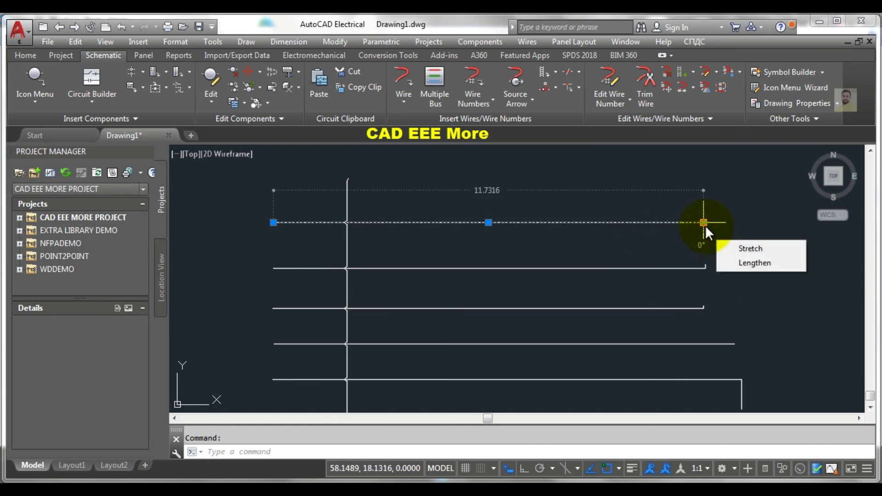
click(272, 222)
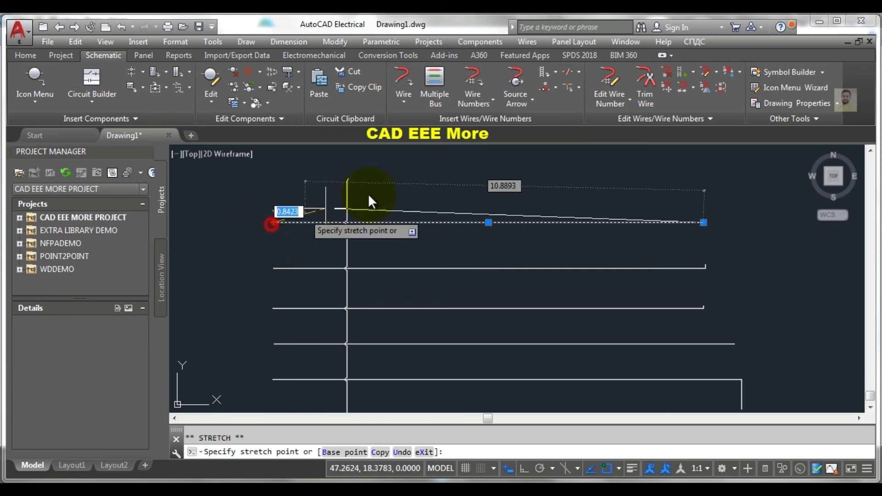
click(459, 165)
scroll(548, 209, down, 2)
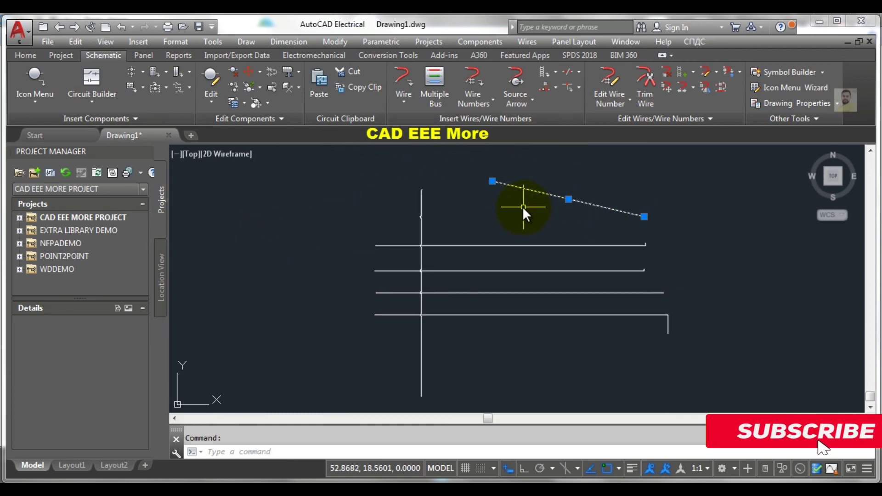
click(643, 218)
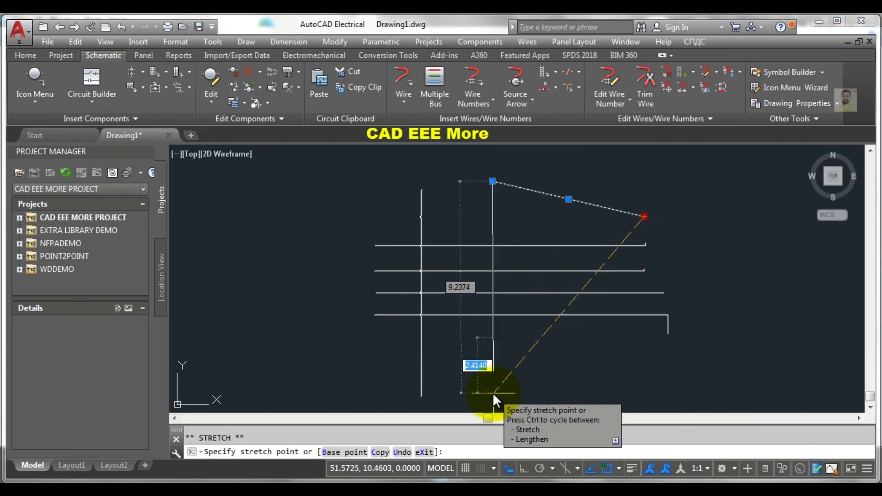
click(493, 392)
Step: Zoom and pan along the wires to inspect the new vertical wire's crossings
scroll(462, 270, up, 2)
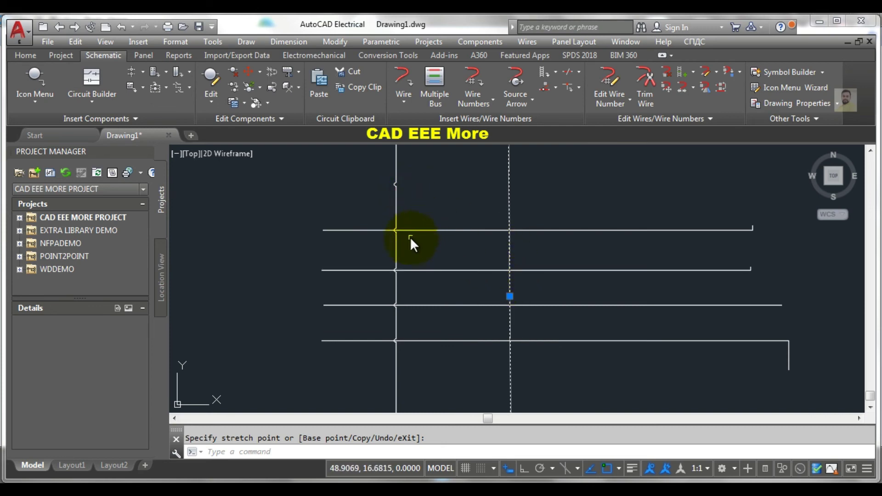
scroll(389, 233, up, 2)
scroll(390, 233, up, 2)
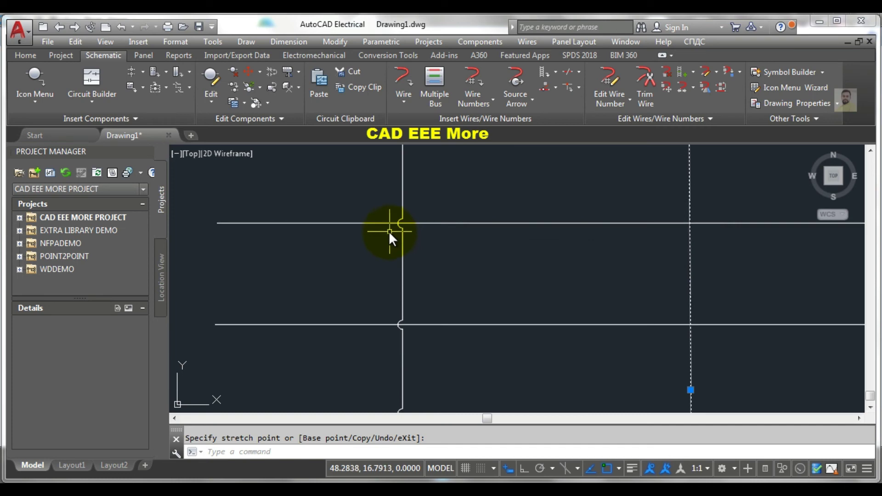
scroll(387, 230, down, 2)
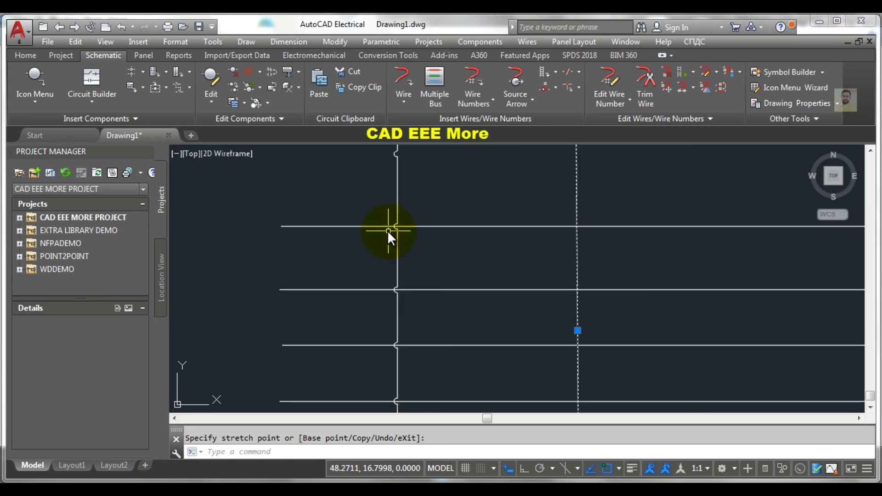
scroll(398, 281, up, 3)
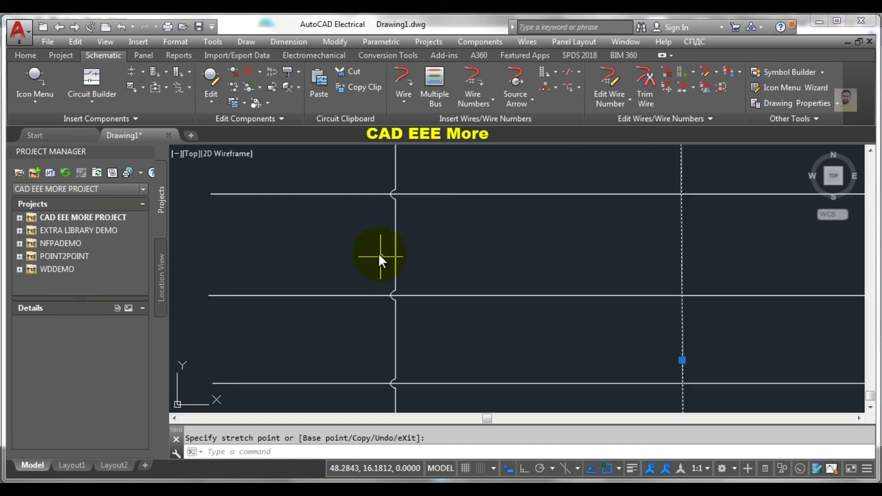
middle_drag(375, 240, 378, 282)
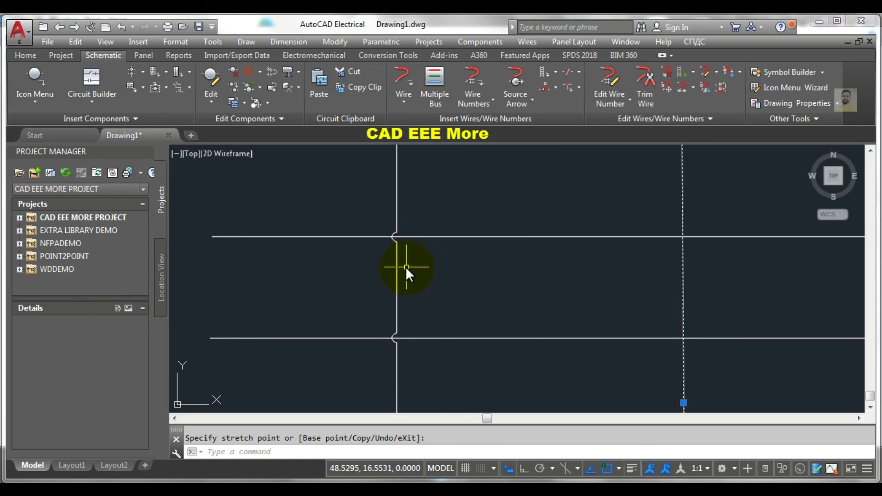
scroll(406, 265, down, 2)
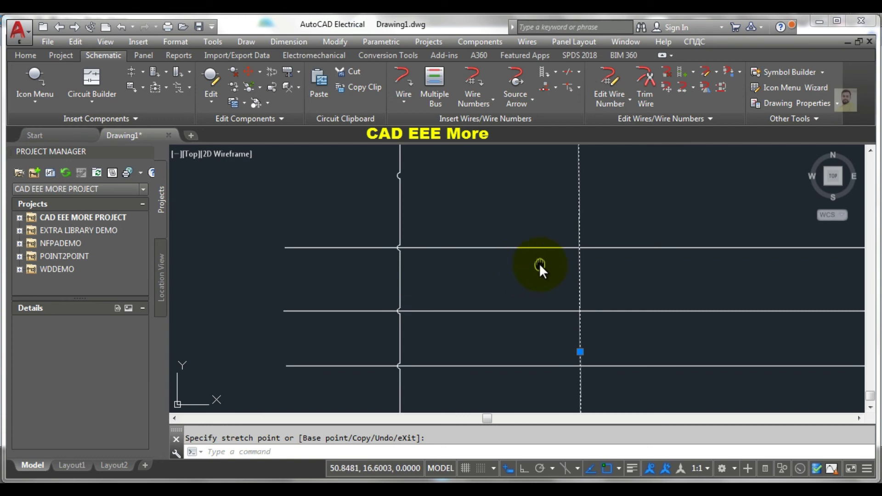
middle_drag(540, 265, 417, 289)
Step: Clear the selection, then start and cancel the wire crossing Gap command
key(Escape)
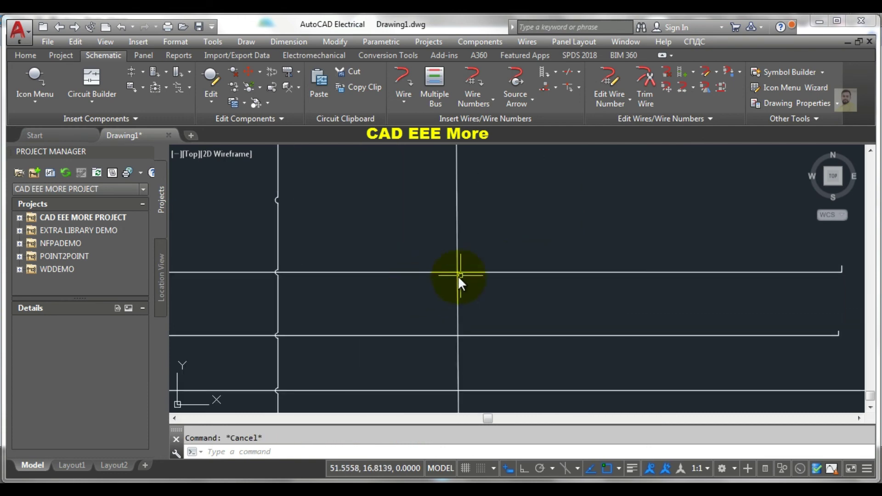
scroll(473, 266, down, 4)
scroll(466, 273, up, 2)
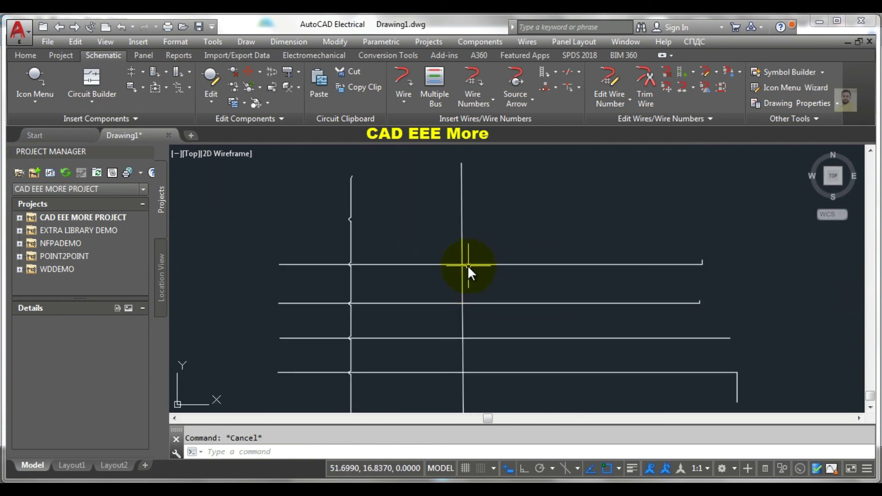
click(408, 108)
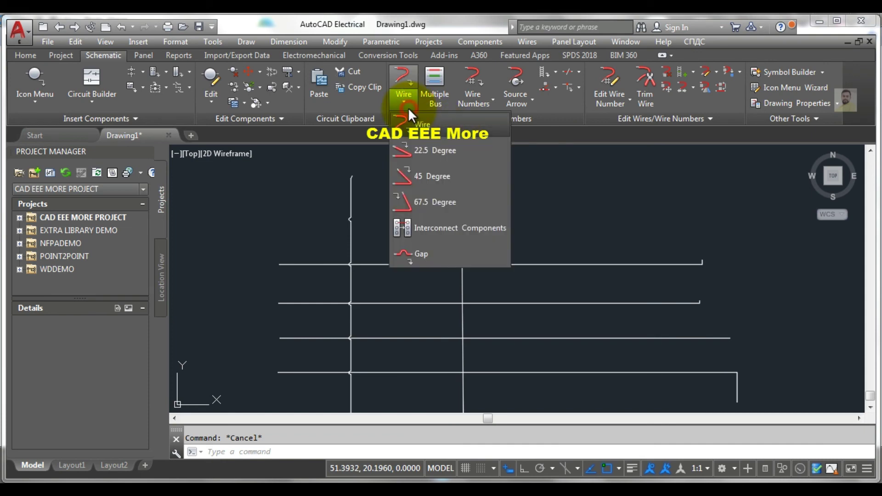
click(425, 249)
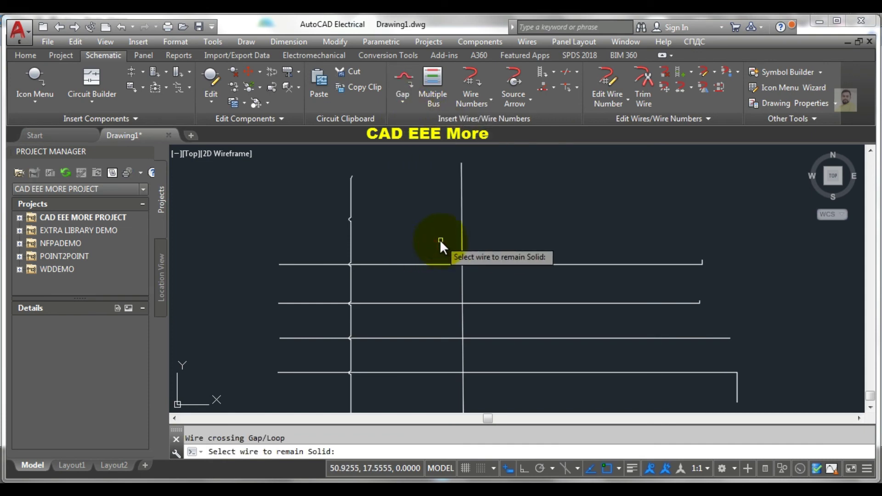
key(Escape)
Step: Try the unrecognised 'gap' command, then bring up the Wire insertion options list
text(ga)
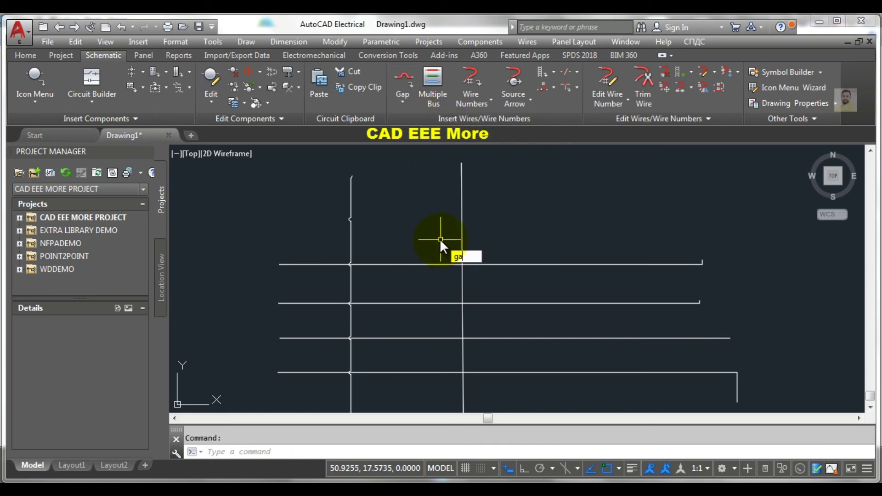
text(p)
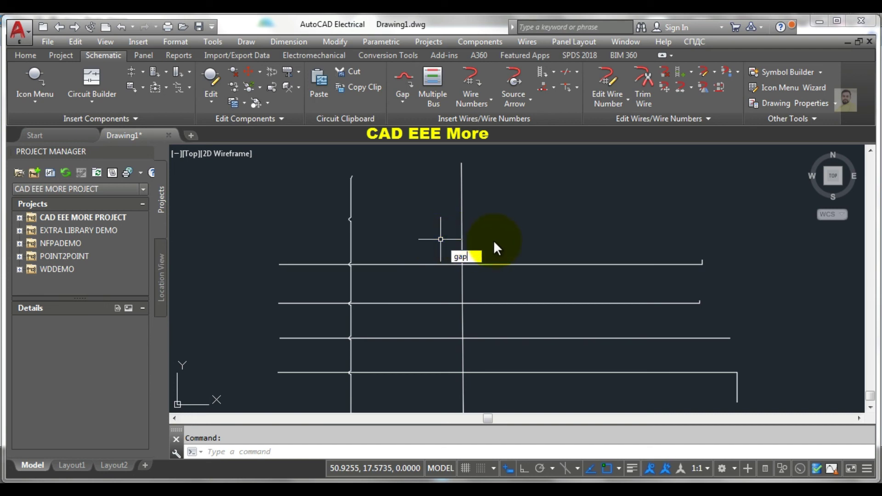
key(Return)
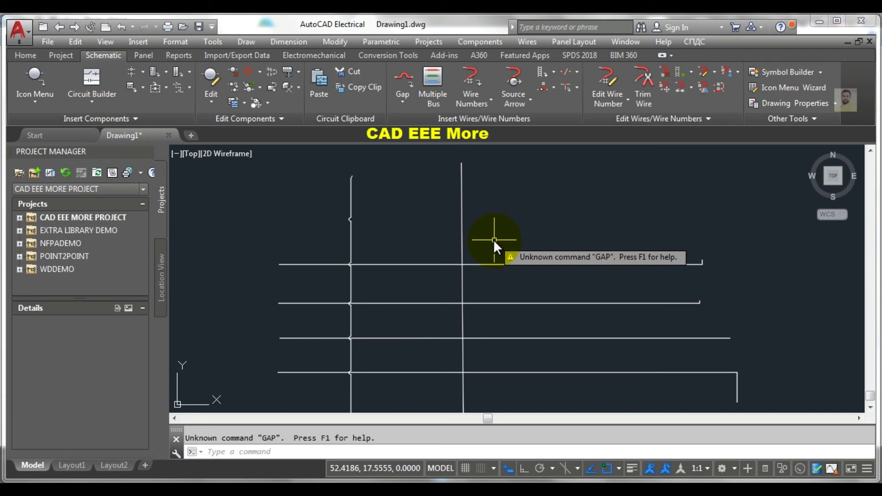
key(Escape)
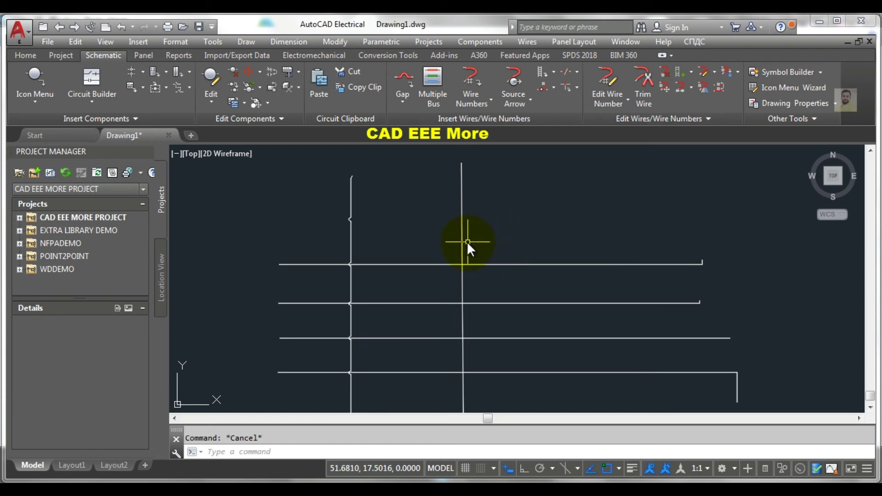
text(g)
text(a)
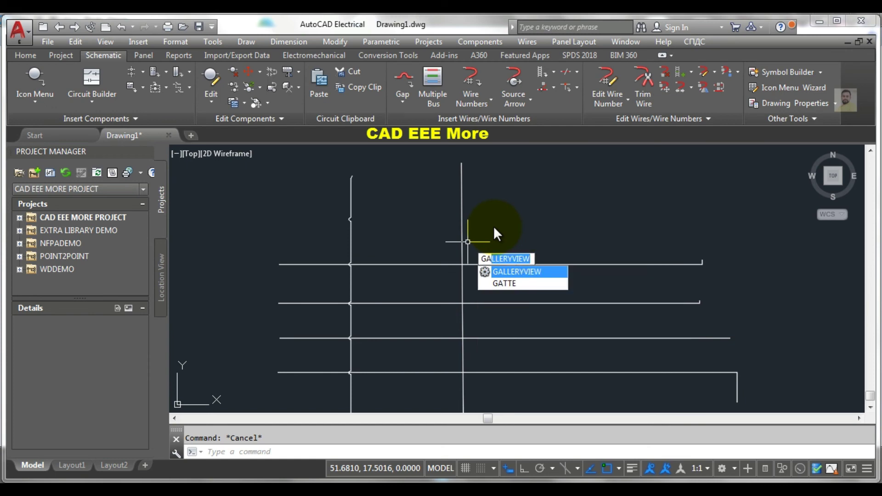
text(p)
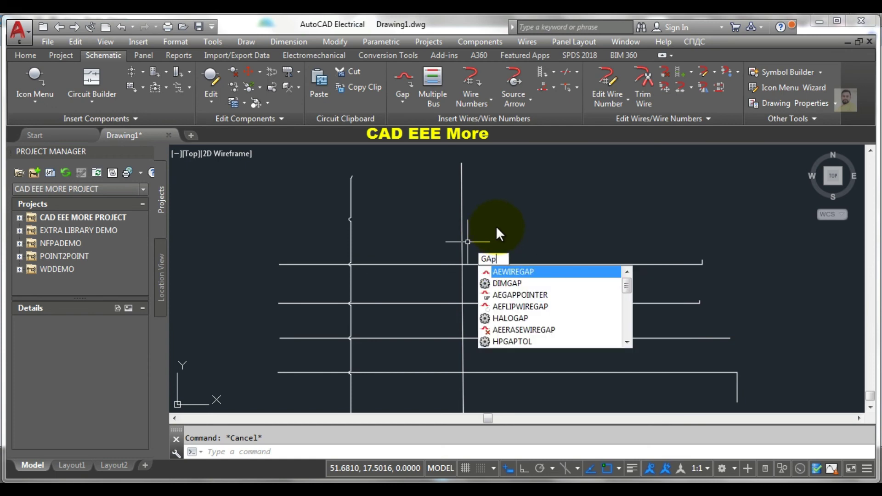
key(BackSpace)
key(BackSpace)
key(BackSpace)
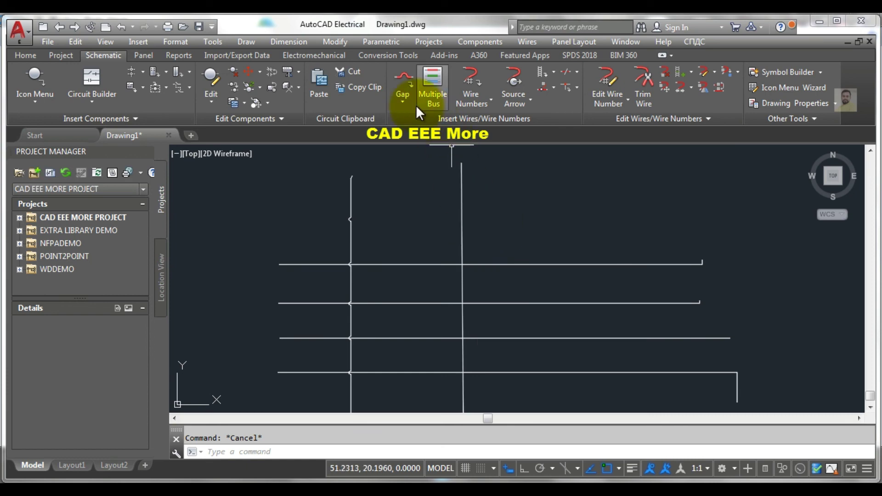
click(401, 105)
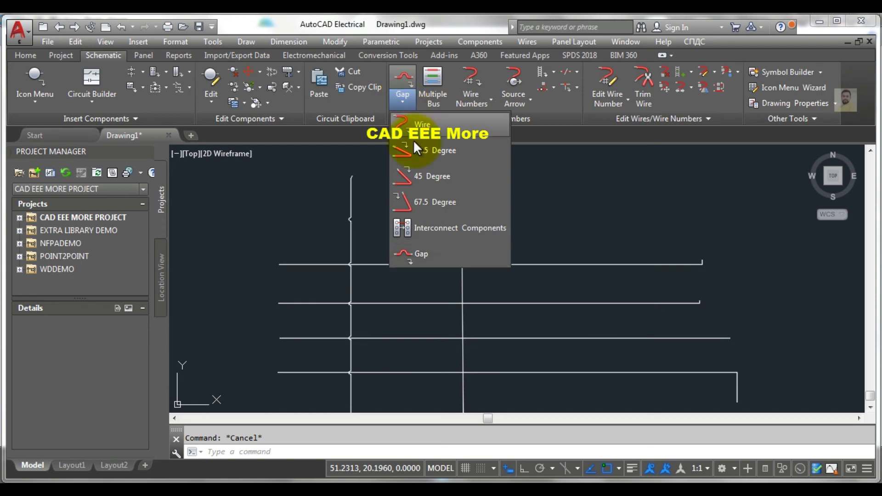
Step: Run Gap keeping the right vertical wire solid, looping the top horizontal wire over it
click(421, 253)
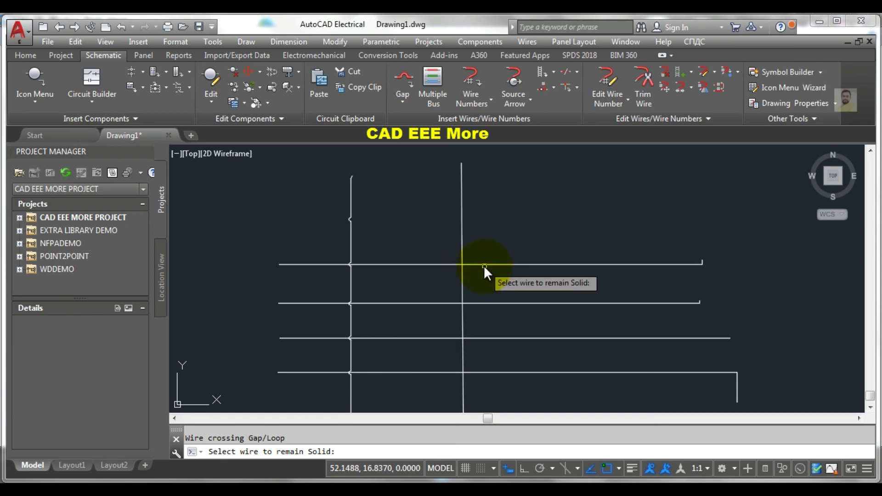
scroll(352, 257, up, 4)
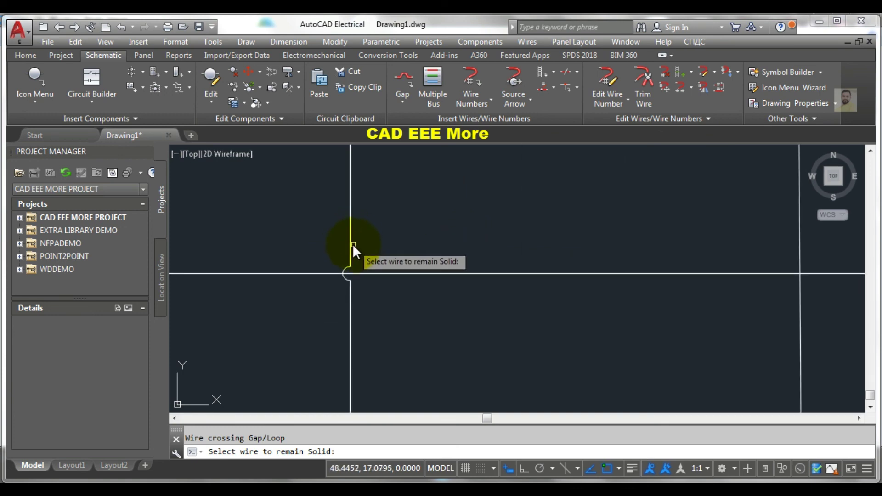
scroll(354, 251, down, 3)
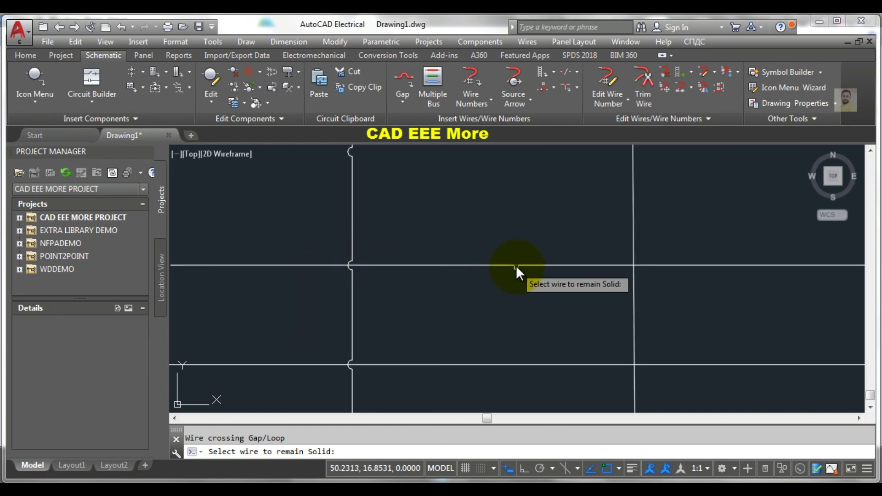
scroll(599, 246, up, 2)
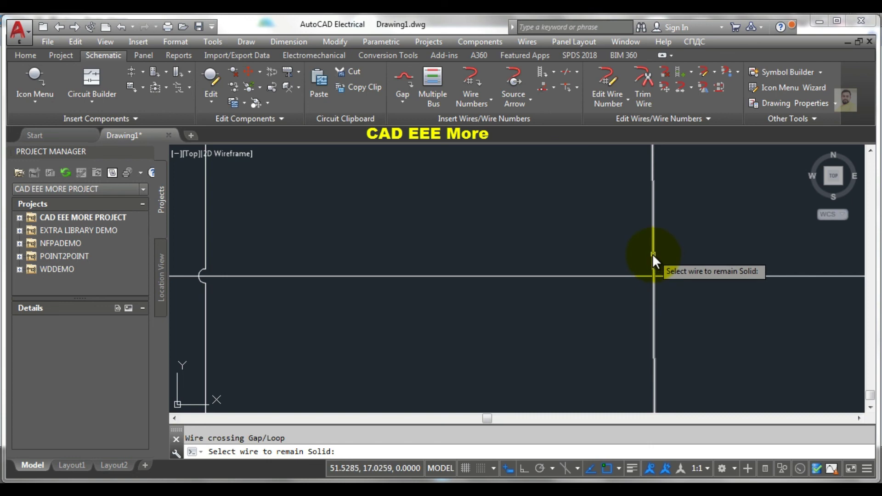
click(652, 252)
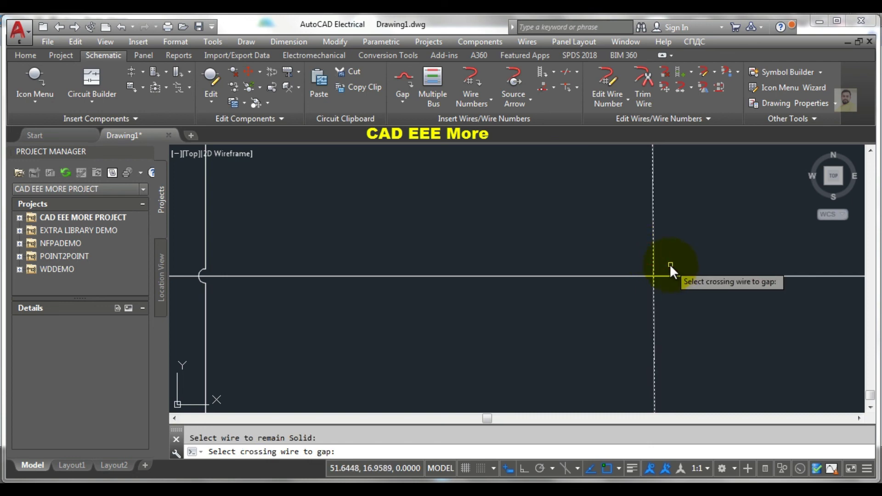
click(679, 277)
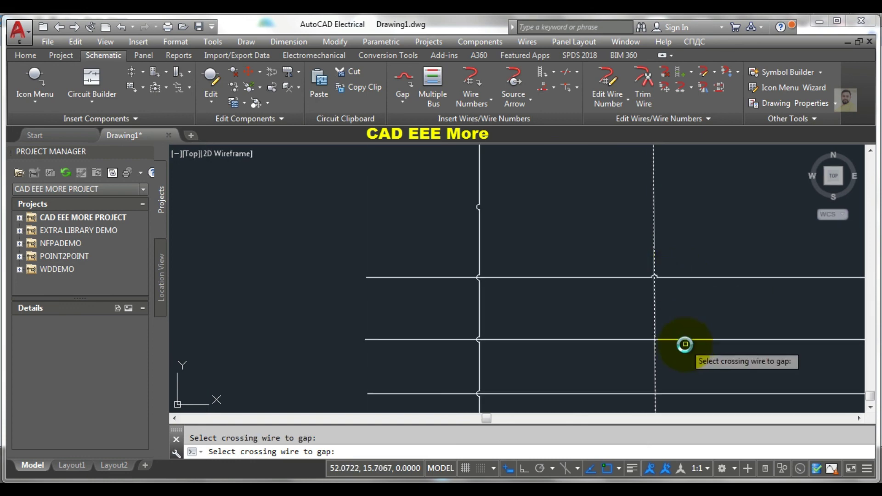
Step: Loop a second horizontal wire over the right vertical wire and end the command
middle_drag(682, 343, 572, 301)
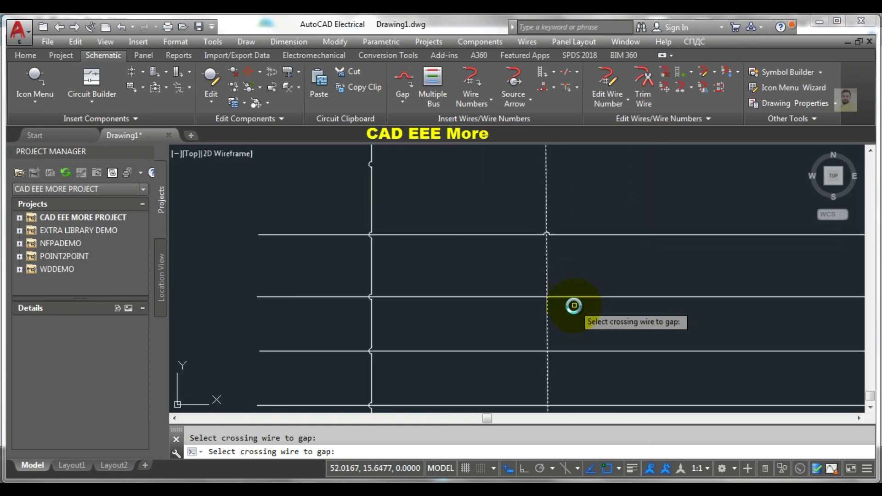
scroll(567, 306, up, 2)
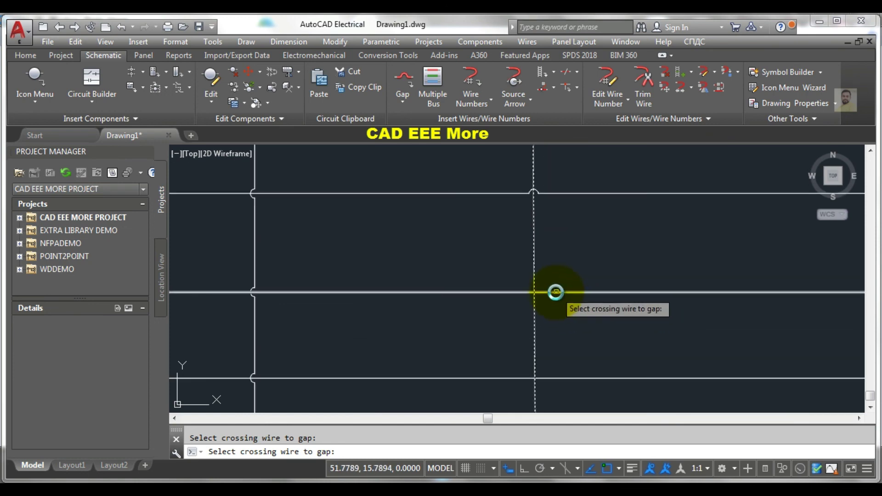
scroll(555, 294, down, 2)
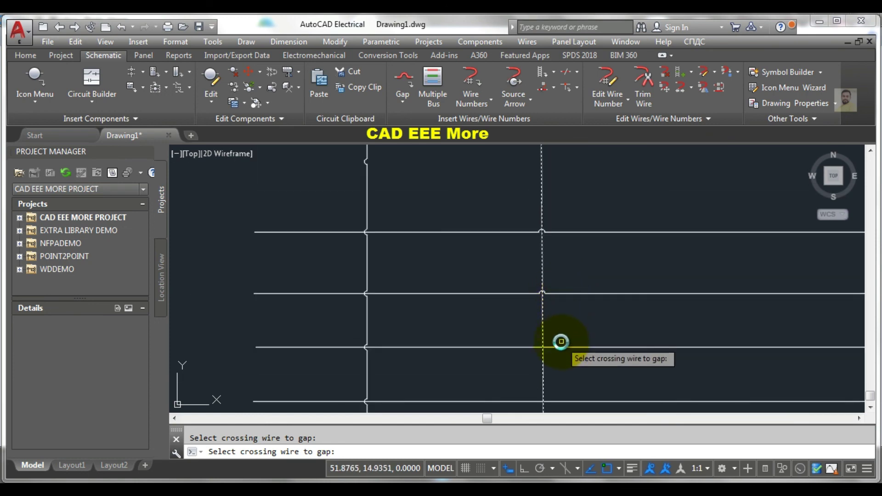
click(559, 348)
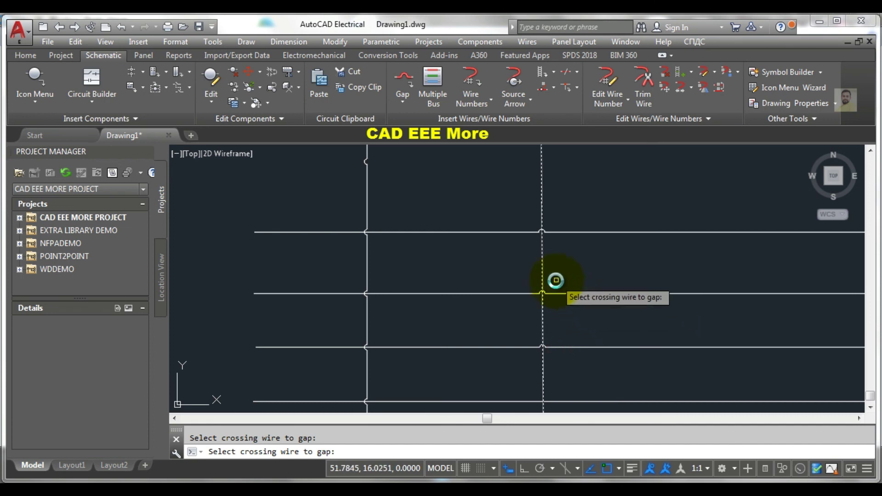
scroll(558, 317, down, 1)
scroll(551, 356, up, 1)
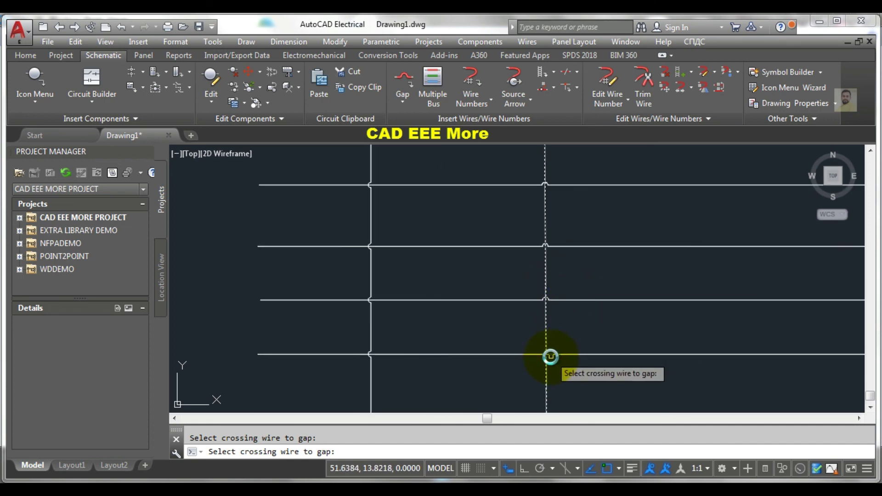
scroll(549, 358, up, 2)
scroll(539, 361, up, 2)
key(Escape)
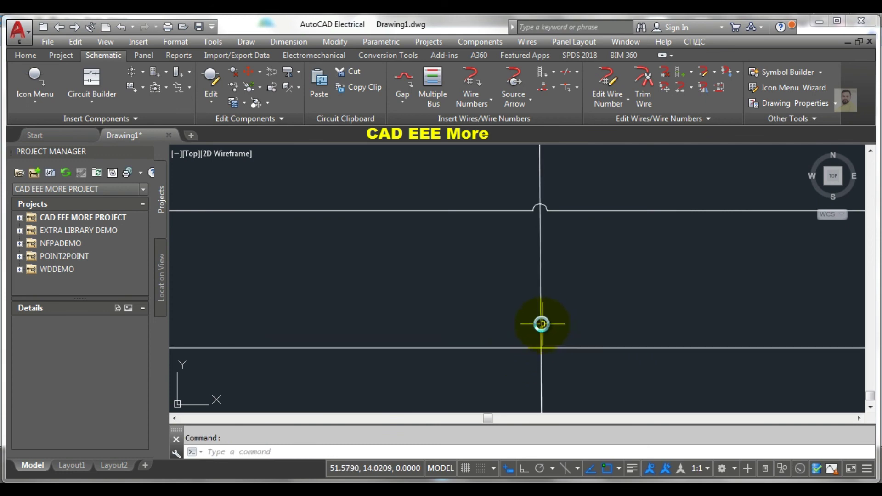
Step: Gap the right vertical wire at the bottom horizontal wire, which stays solid, then zoom out
click(395, 75)
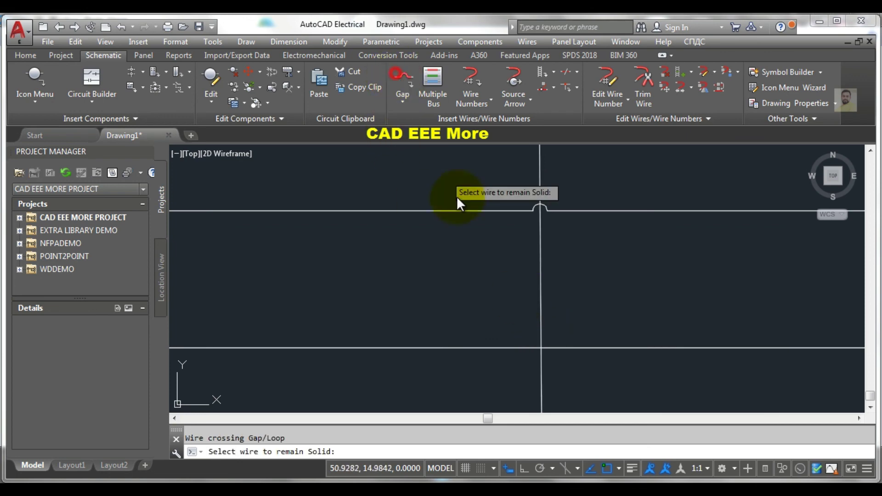
click(514, 347)
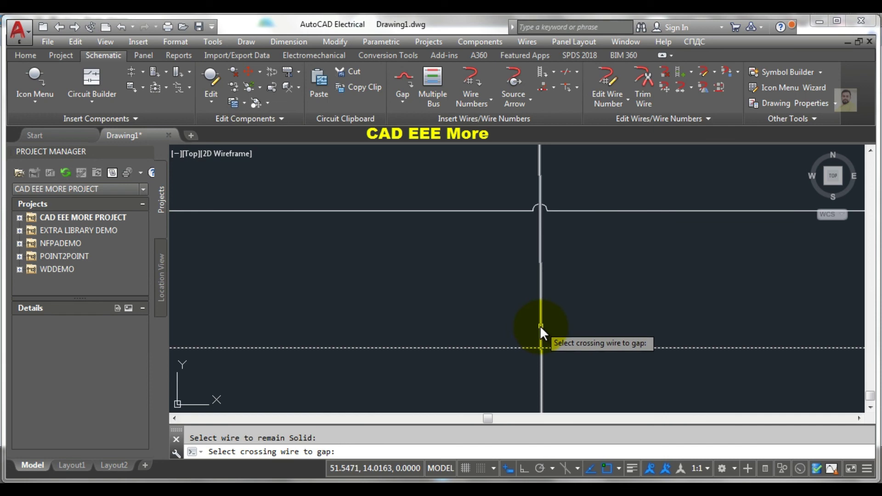
click(540, 326)
scroll(546, 365, down, 4)
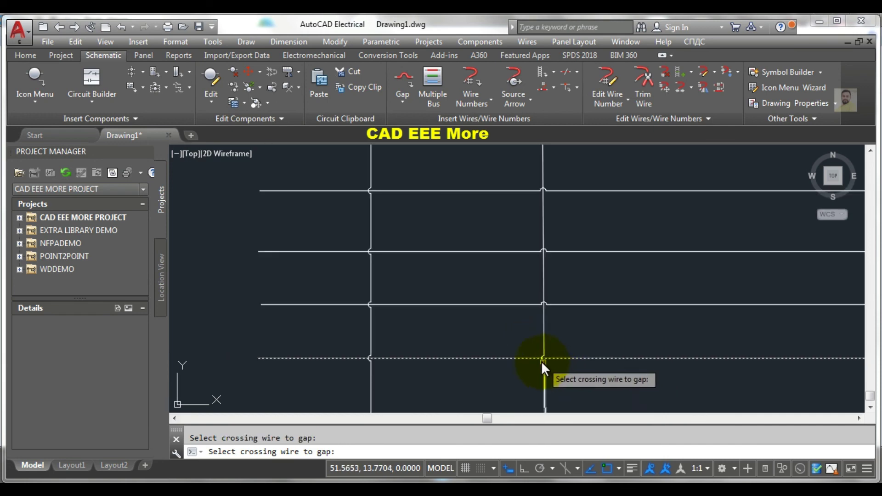
scroll(533, 327, down, 4)
middle_drag(544, 324, 525, 298)
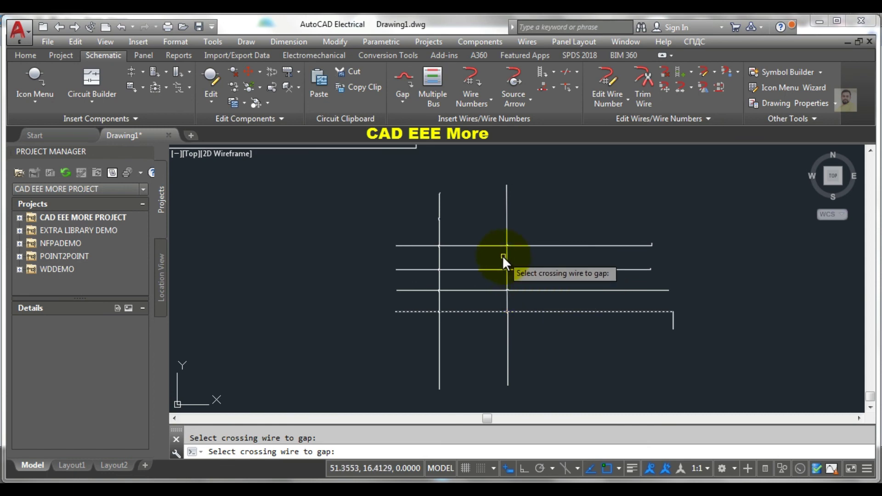
scroll(503, 255, down, 4)
scroll(502, 254, down, 2)
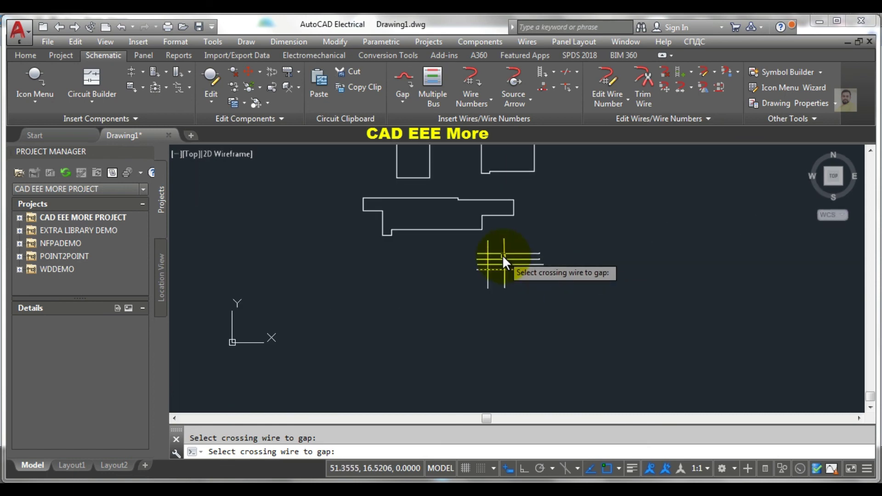
mouse_move(502, 254)
middle_down()
mouse_move(483, 344)
mouse_move(464, 312)
middle_up()
scroll(481, 343, down, 2)
scroll(465, 311, down, 1)
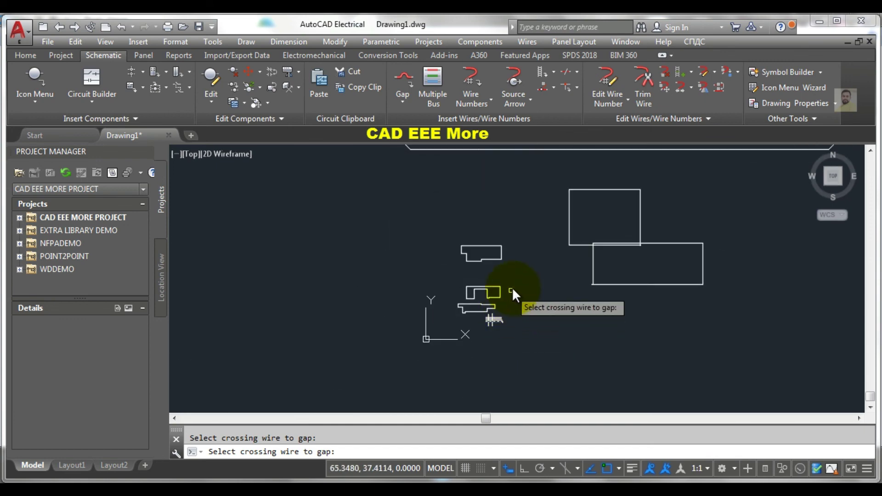
scroll(512, 287, down, 1)
scroll(512, 287, down, 1)
scroll(511, 287, up, 2)
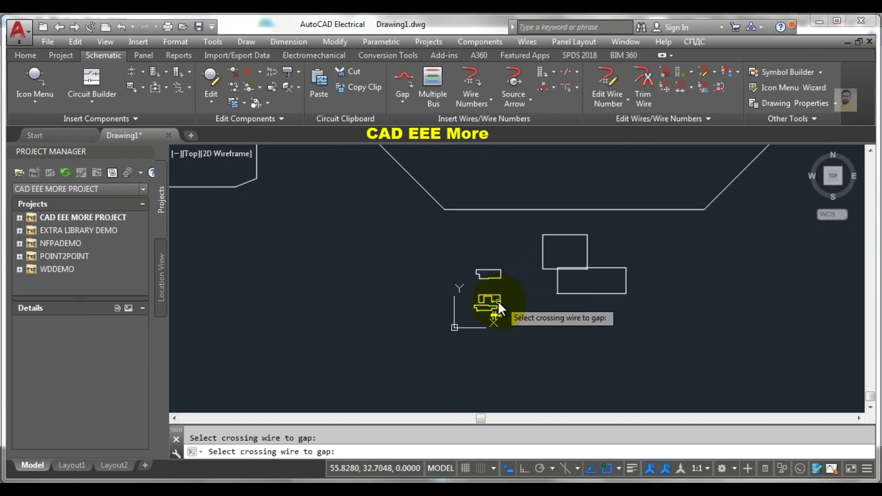
scroll(498, 301, up, 2)
scroll(503, 318, up, 1)
scroll(519, 314, up, 3)
scroll(519, 315, up, 1)
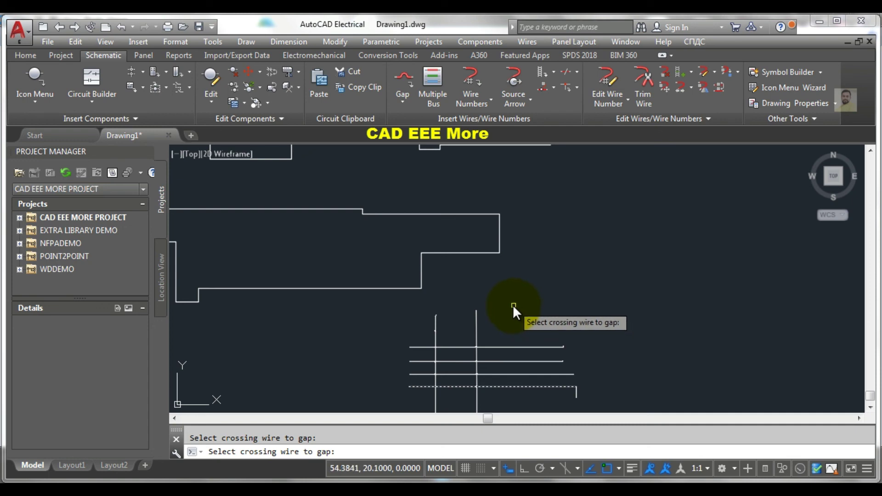
scroll(514, 305, down, 2)
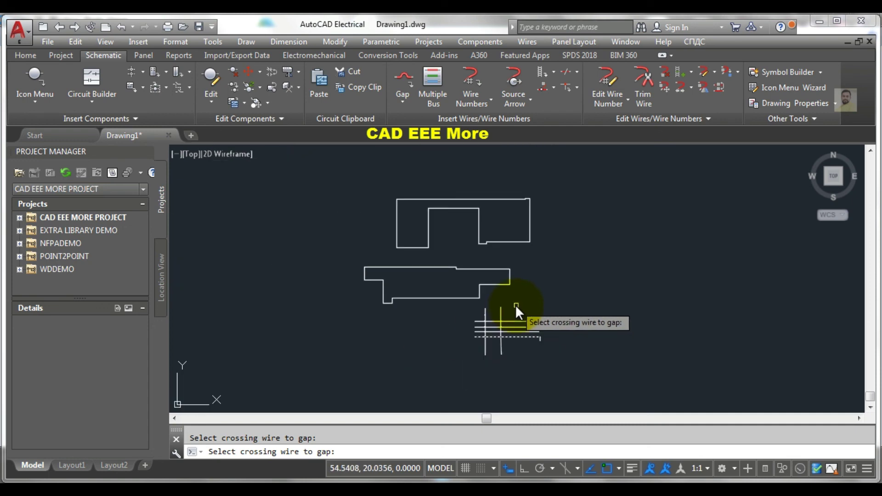
scroll(508, 321, up, 2)
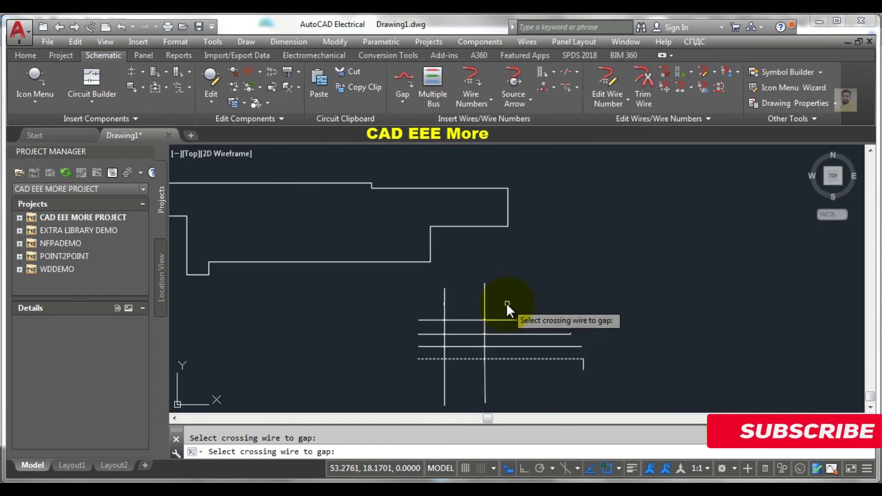